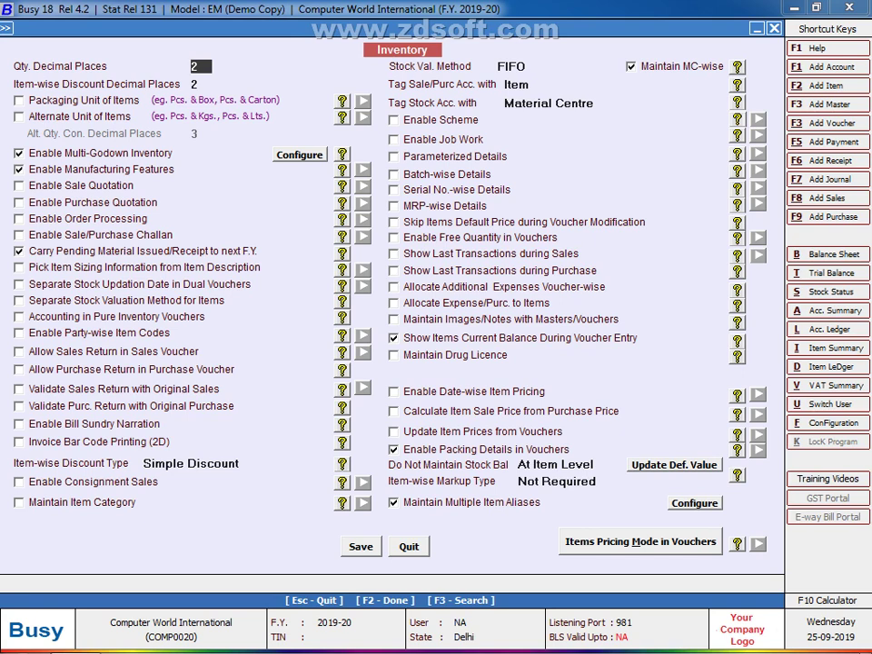
# Step: Tick Parameterized Details in the Inventory options to open the stock parameter settings
pyautogui.click(393, 156)
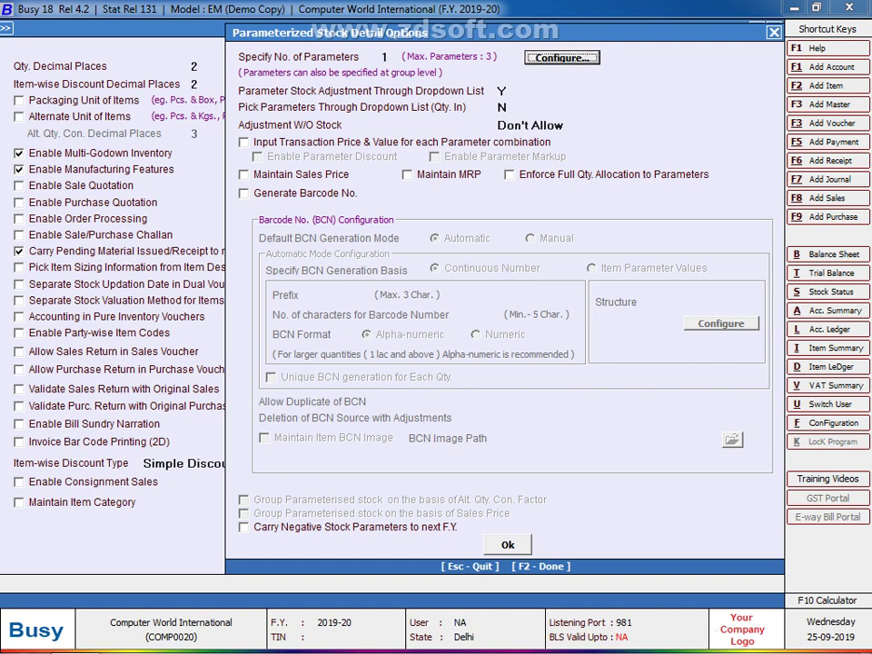
# Step: Define three stock parameters named SIZE, COLOUR and DGN, and confirm them
pyautogui.press('Return')
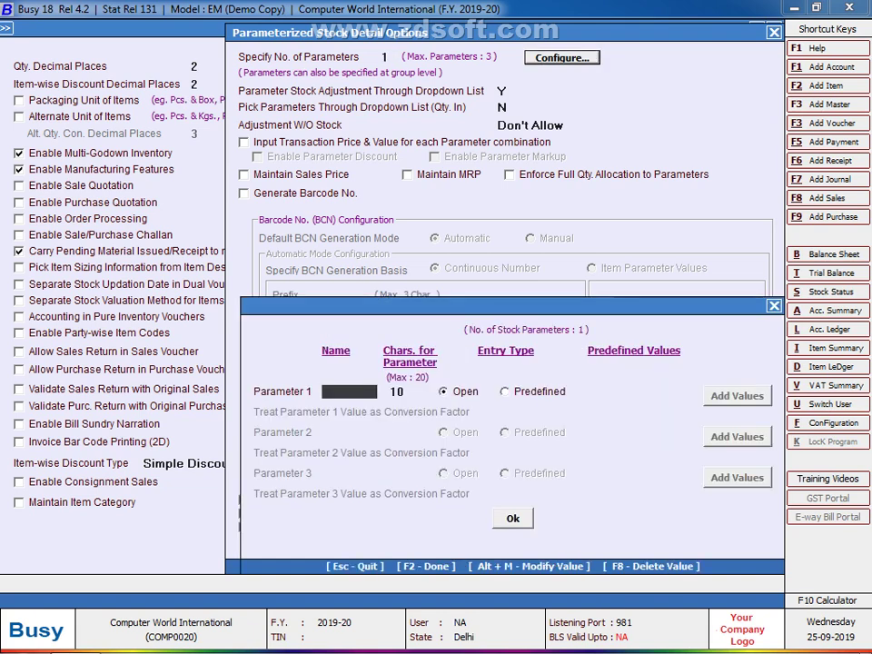
pyautogui.press('F2')
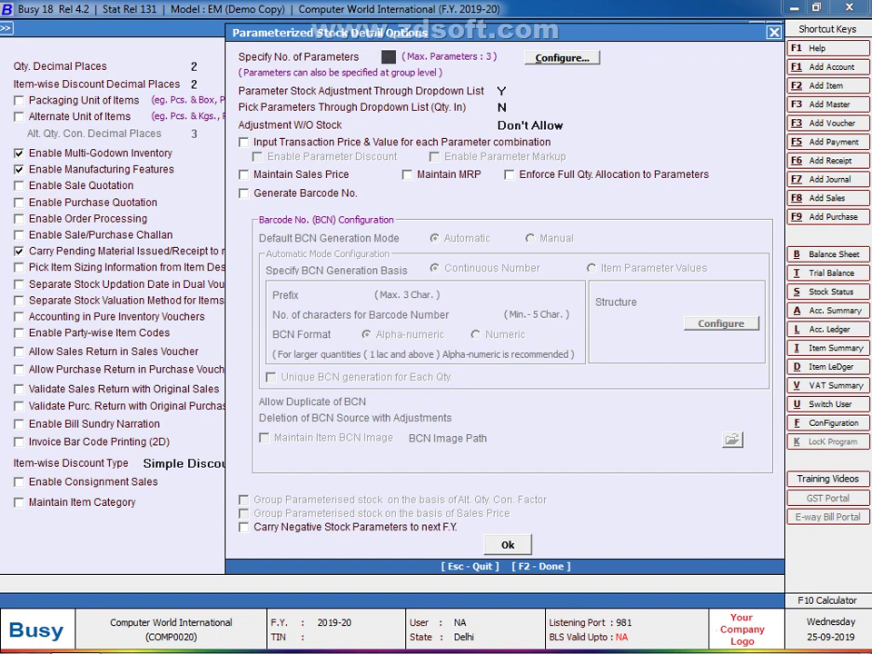
pyautogui.press('Return')
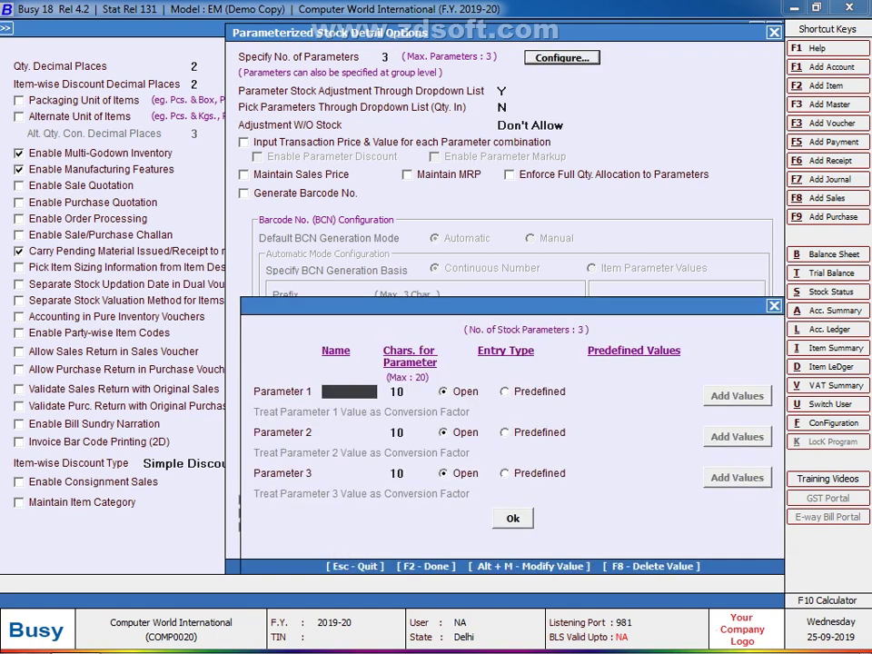
pyautogui.write('L')
pyautogui.press('BackSpace')
pyautogui.write('SIZE')
pyautogui.press('Return')
pyautogui.press('Return')
pyautogui.press('Return')
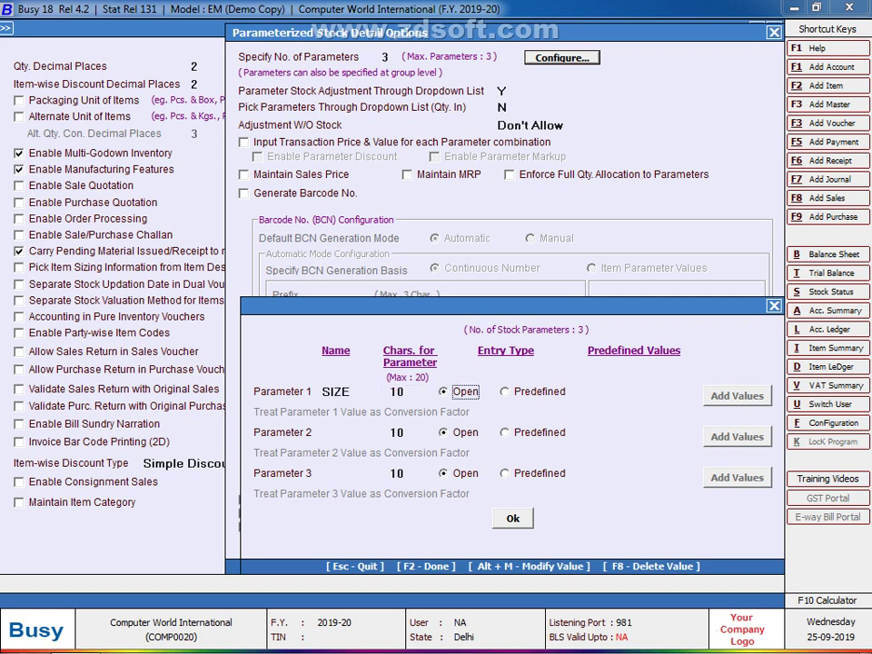
pyautogui.write('COLOUR')
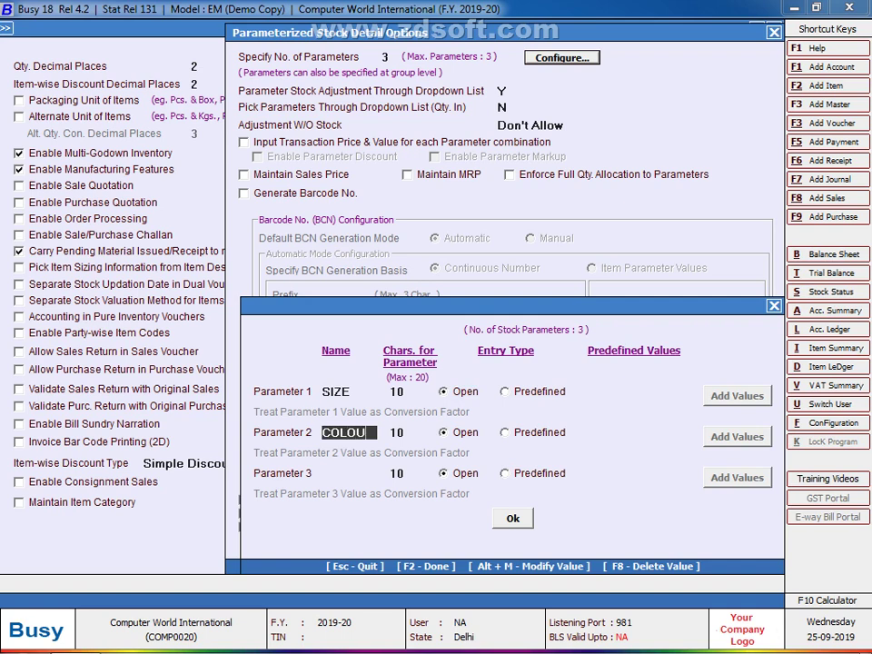
pyautogui.press('Return')
pyautogui.press('Return')
pyautogui.press('Return')
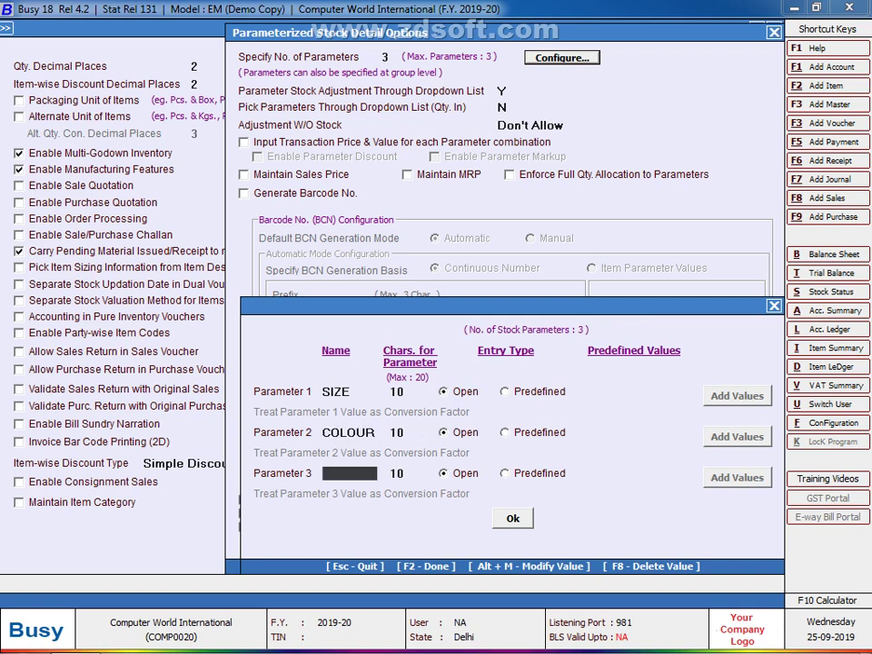
pyautogui.write('DGN')
pyautogui.press('Return')
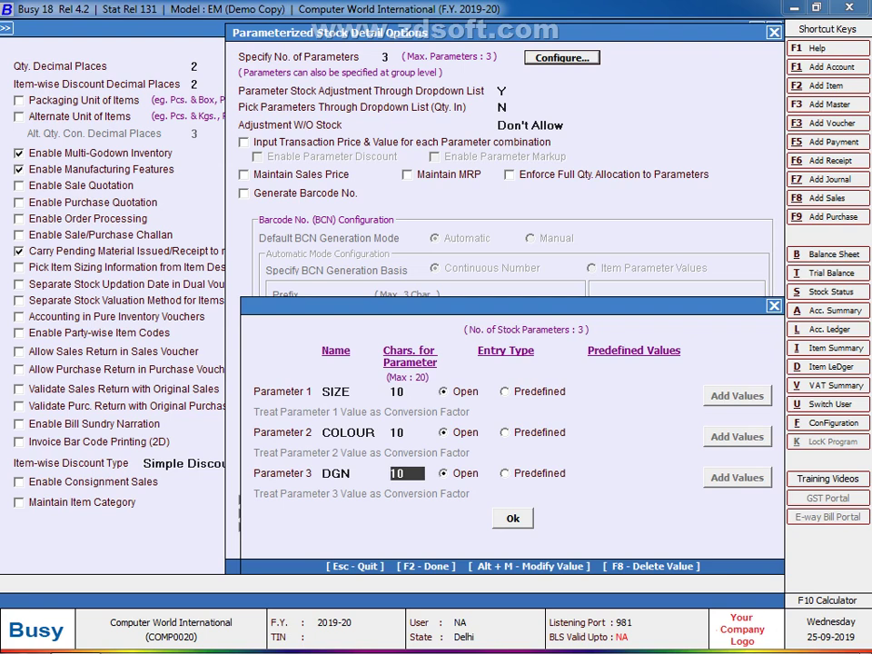
pyautogui.press('F2')
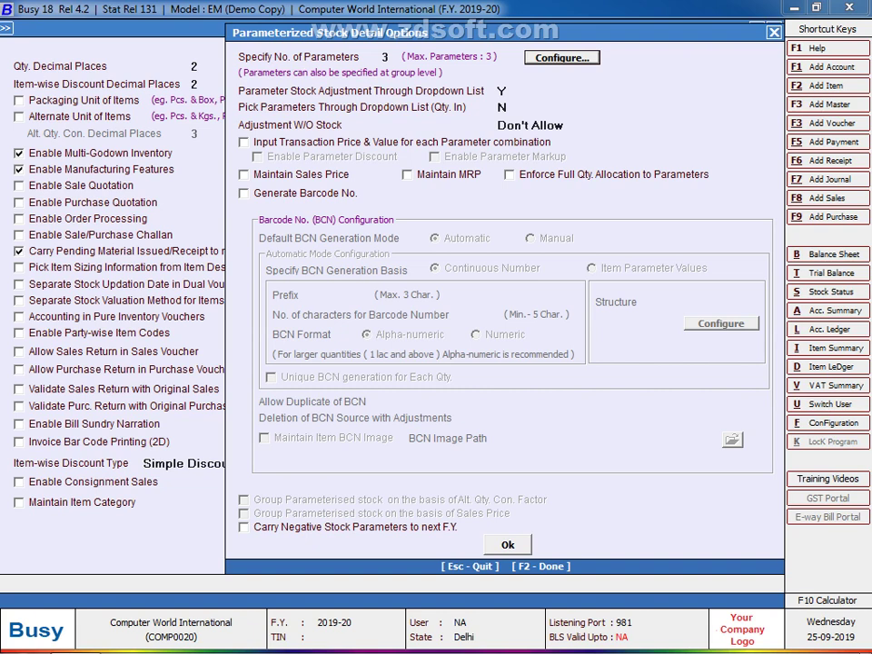
# Step: Tick Generate Barcode No. in the Parameterized Stock Detail Options
pyautogui.click(243, 192)
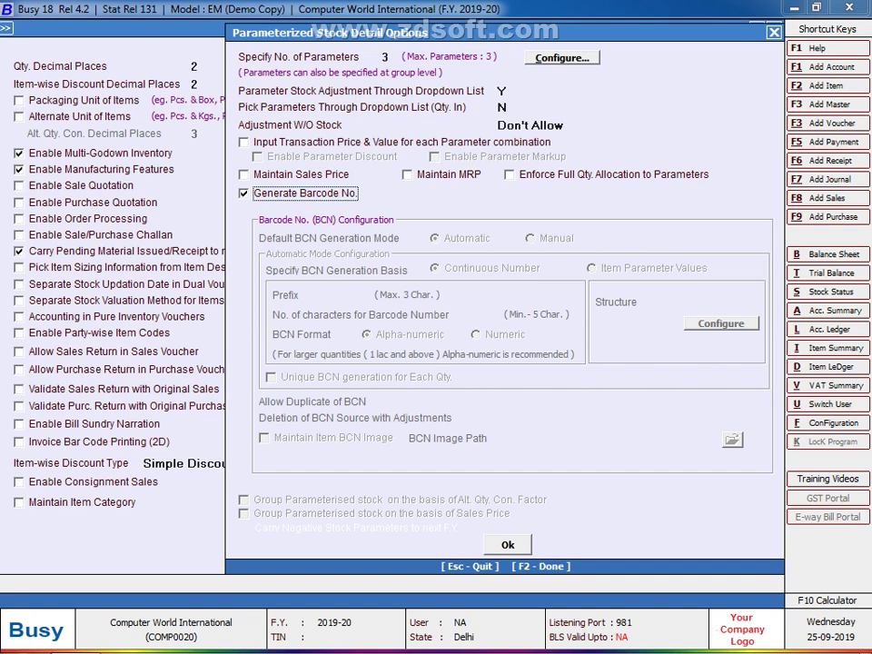
# Step: Leave the barcode prefix empty, set BCN Format to Numeric, and close the dialog
pyautogui.press('Return')
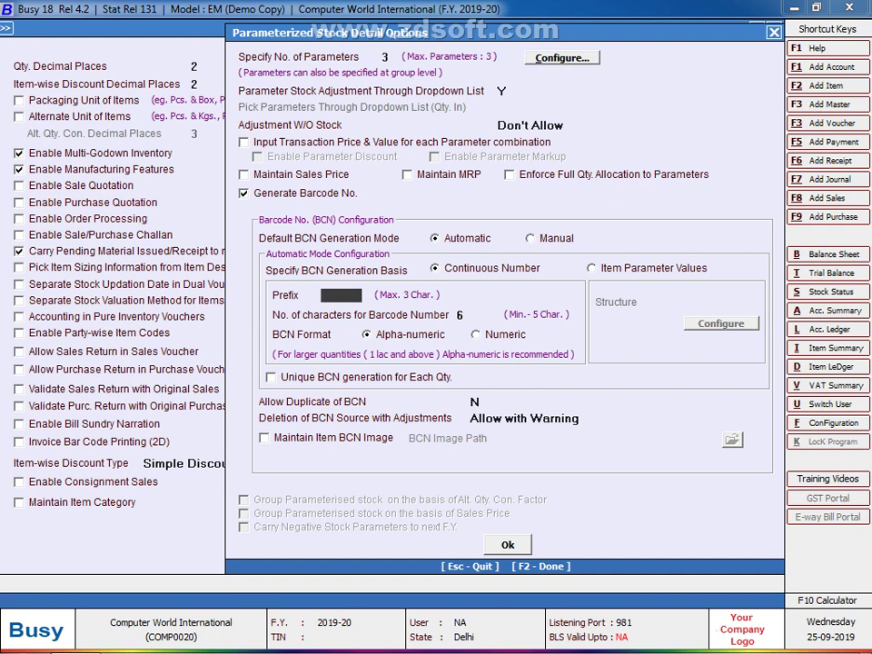
pyautogui.press('Return')
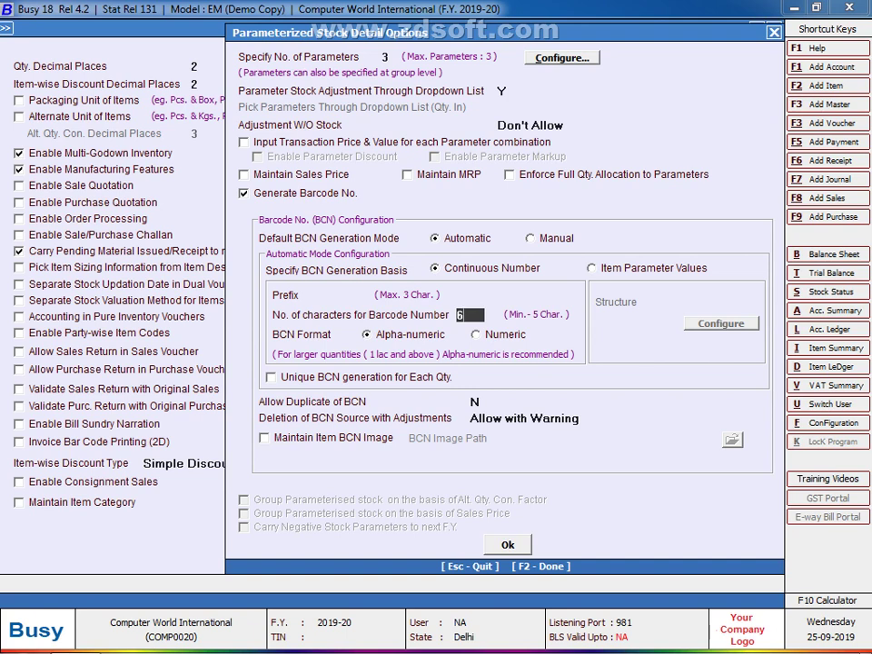
pyautogui.click(490, 334)
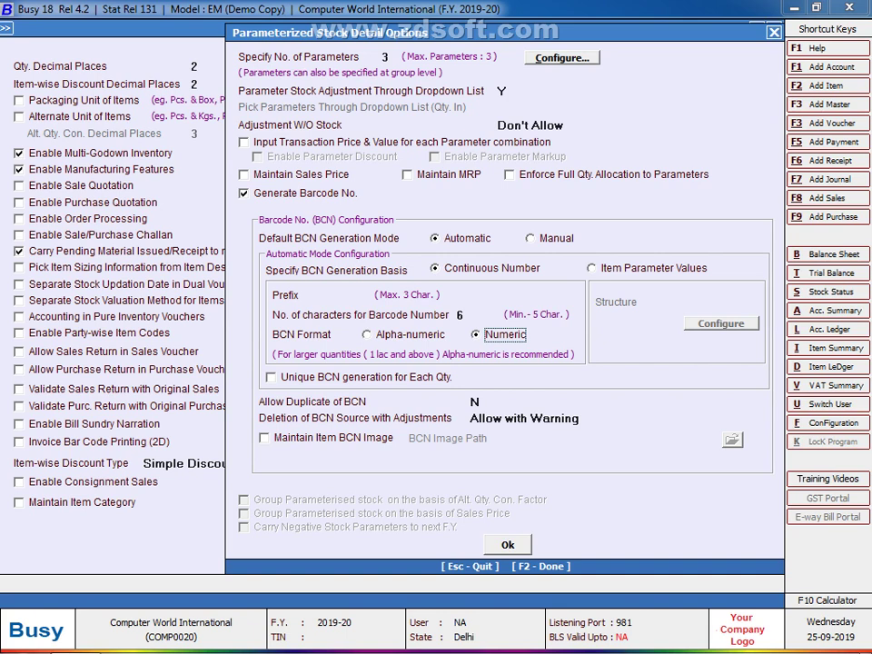
pyautogui.click(476, 401)
pyautogui.press('F2')
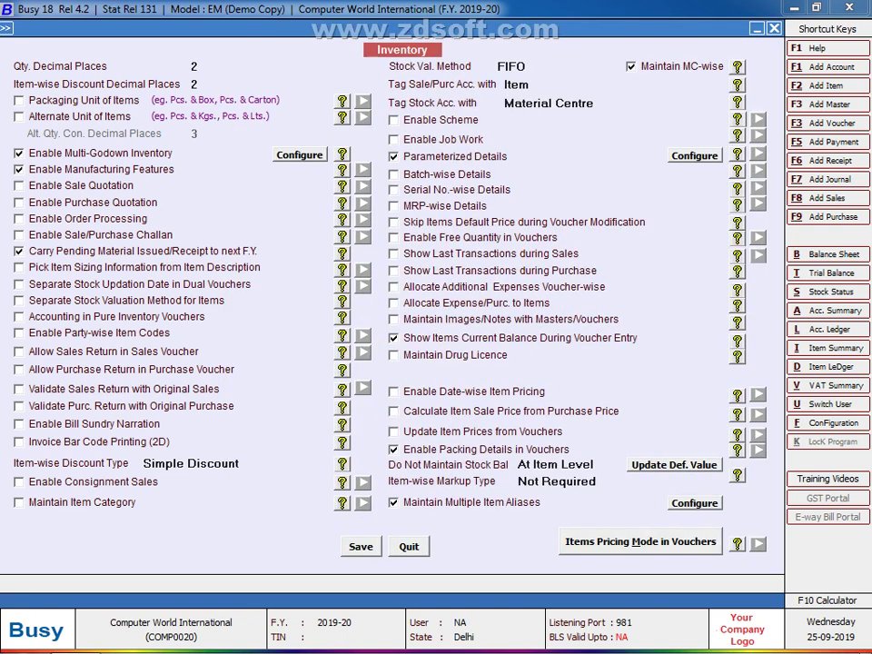
# Step: Close the parameterized stock options, the Inventory form and Features/Options
pyautogui.press('Return')
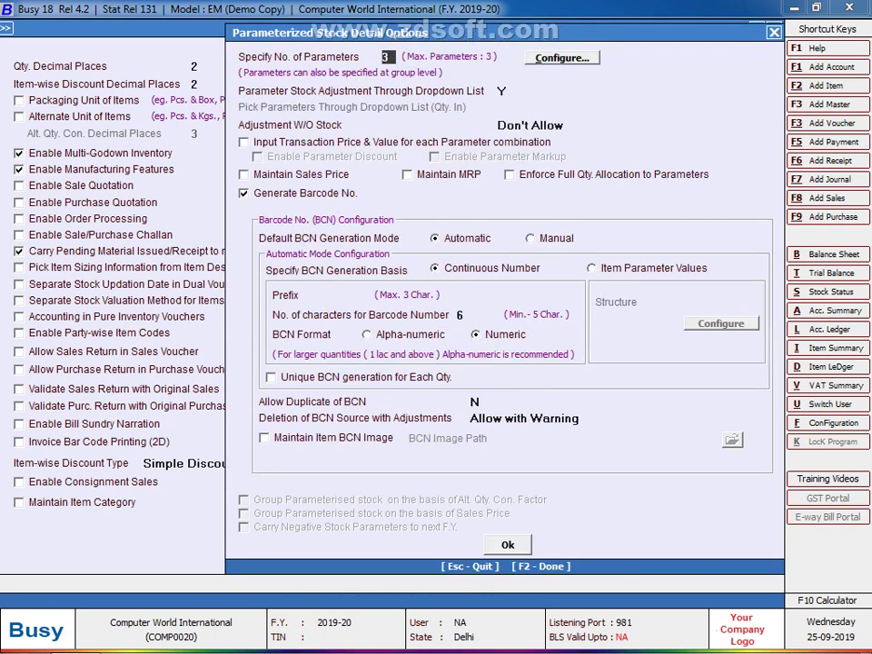
pyautogui.press('Escape')
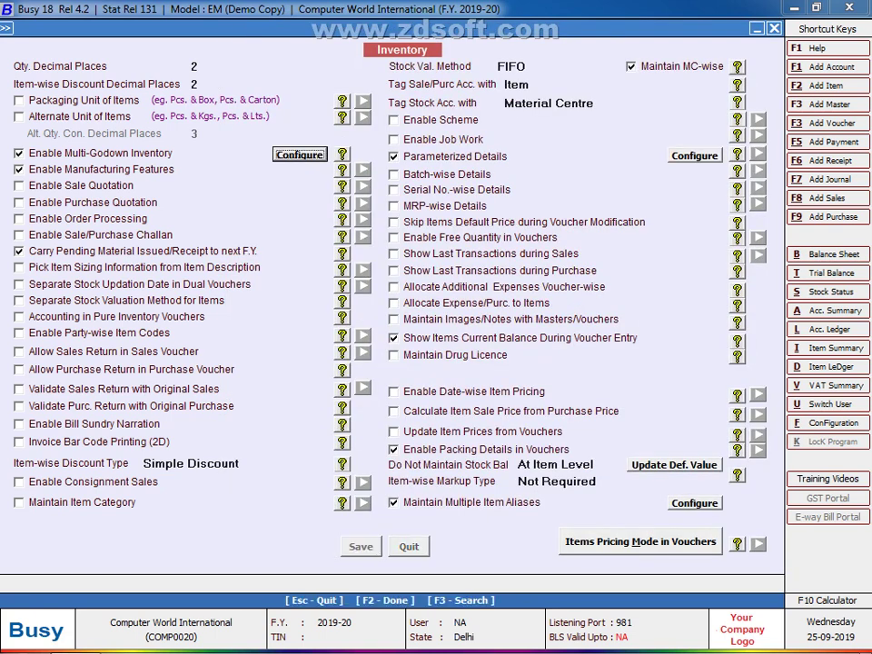
pyautogui.press('Escape')
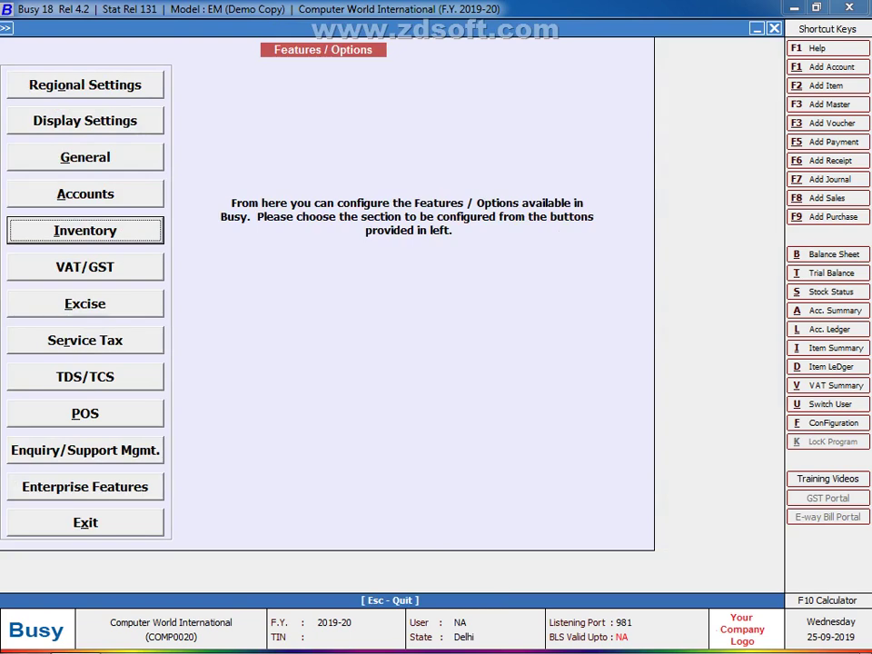
pyautogui.press('Escape')
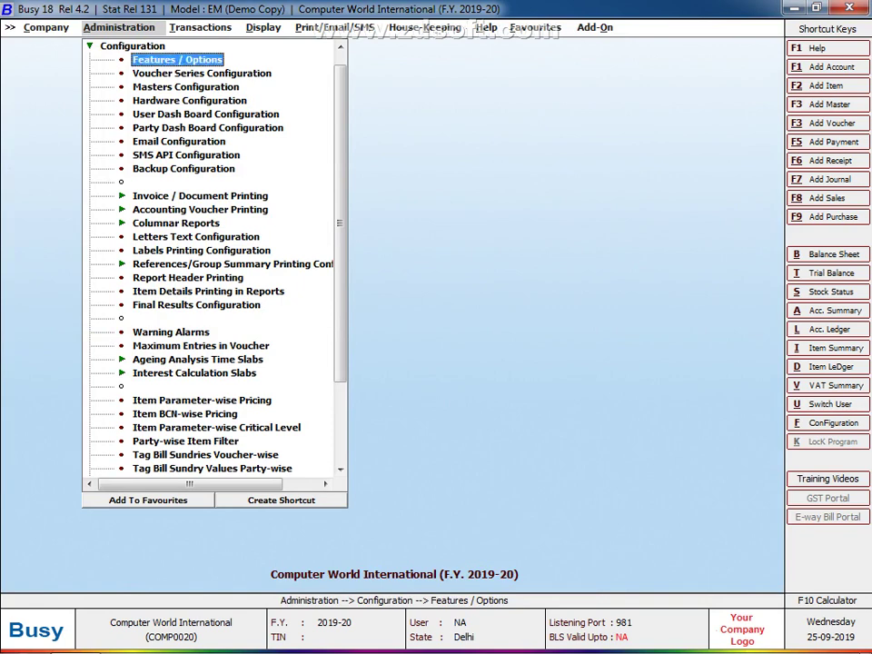
# Step: Open Voucher Series Configuration from the Administration > Configuration menu
pyautogui.press('Left')
pyautogui.press('Right')
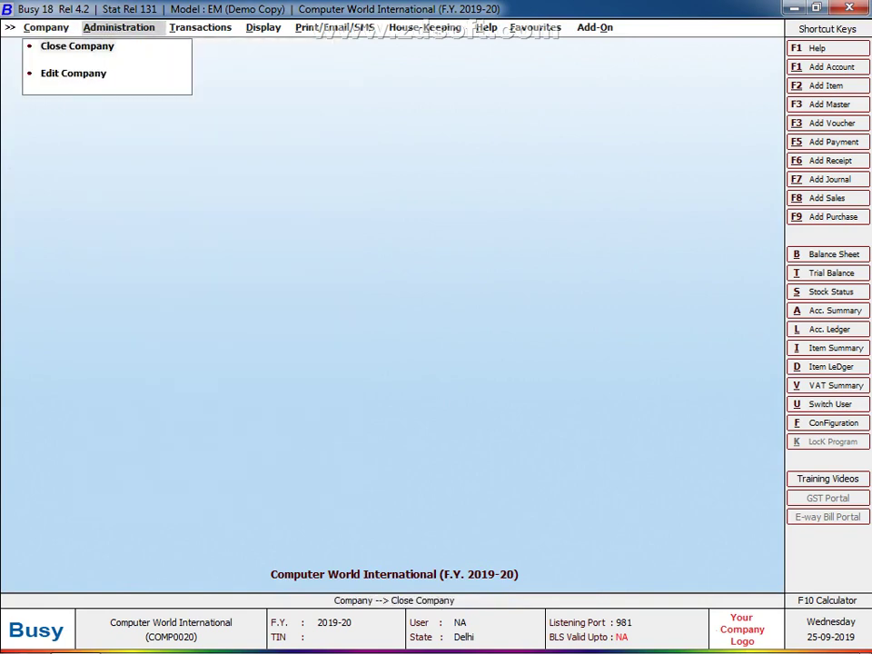
pyautogui.press('Down')
pyautogui.press('Return')
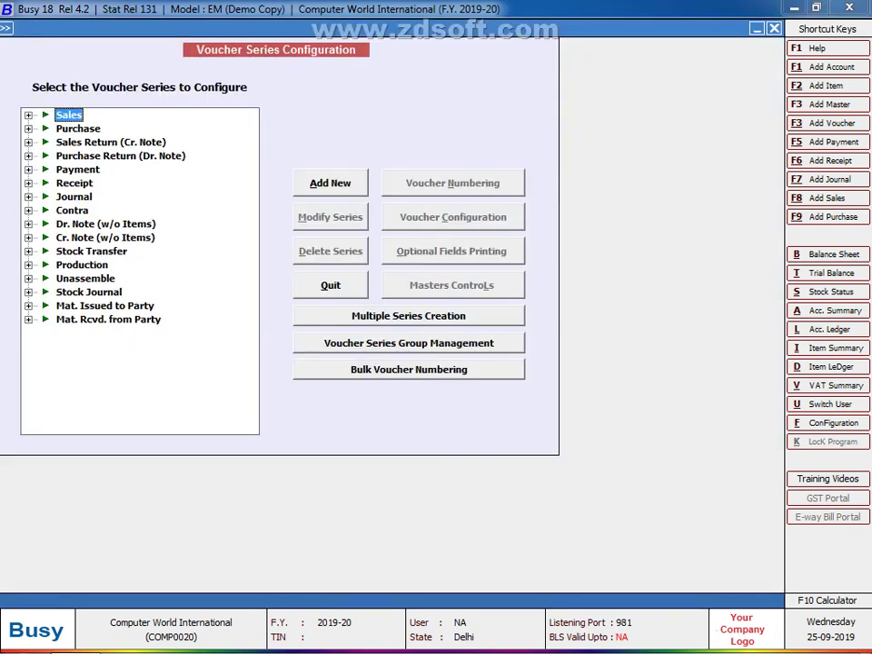
# Step: Expand Purchase, select its Main series and open Voucher Configuration for it
pyautogui.click(78, 128)
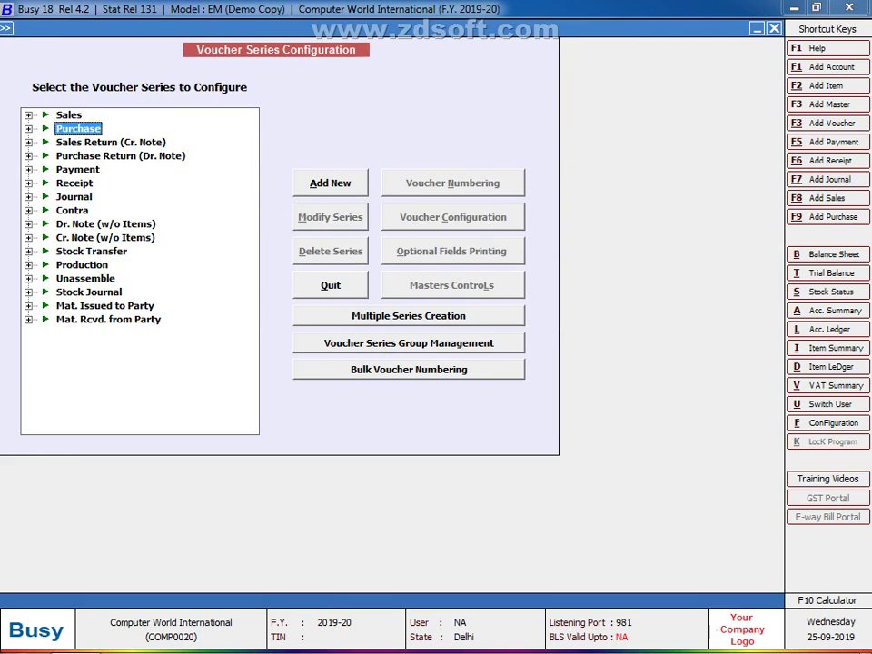
pyautogui.press('Down')
pyautogui.press('Down')
pyautogui.press('Down')
pyautogui.press('Down')
pyautogui.press('Down')
pyautogui.press('Down')
pyautogui.press('Down')
pyautogui.press('Down')
pyautogui.press('Down')
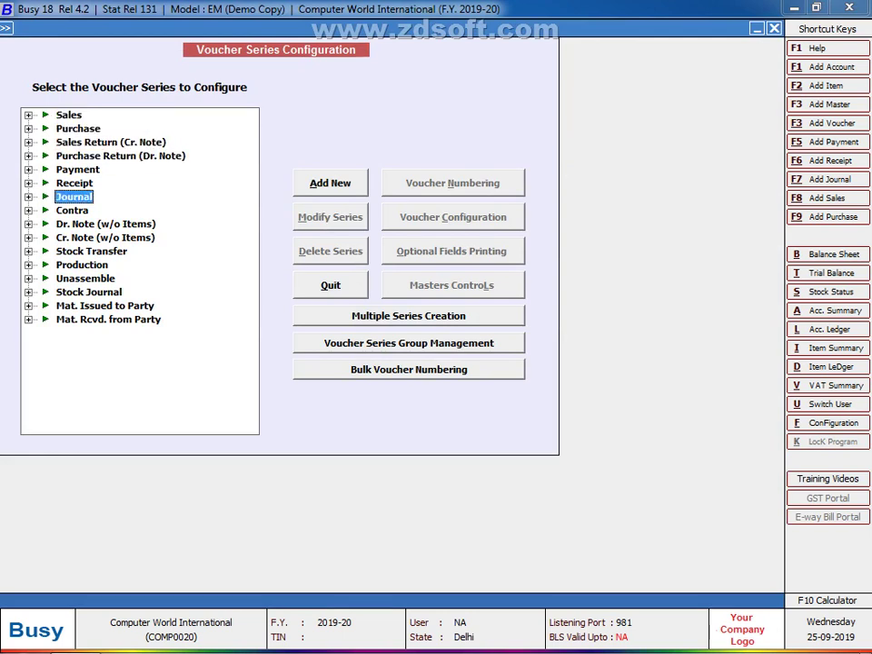
pyautogui.press('Down')
pyautogui.press('Down')
pyautogui.press('Down')
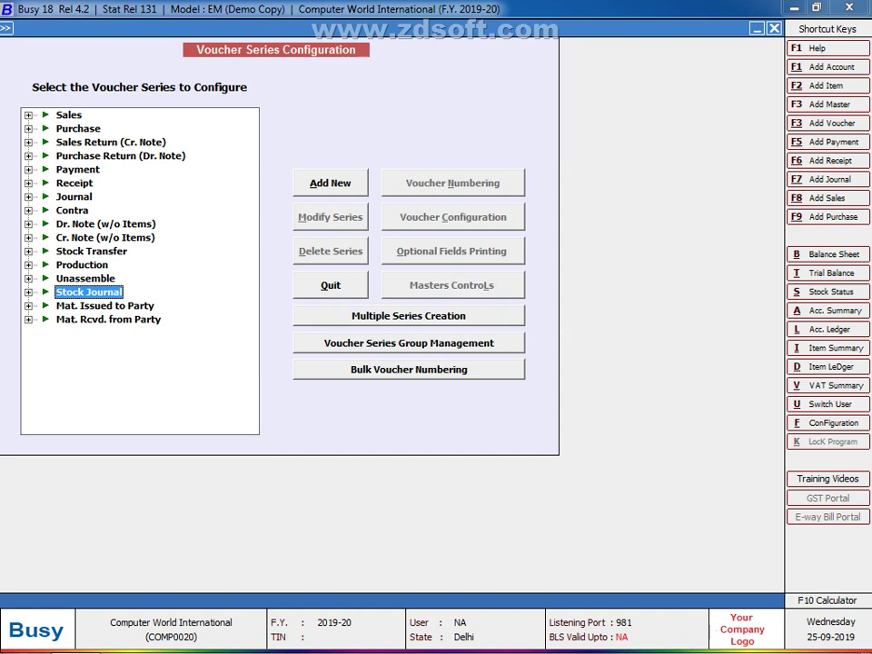
pyautogui.press('Up')
pyautogui.press('Up')
pyautogui.press('Up')
pyautogui.press('Up')
pyautogui.press('Up')
pyautogui.press('Up')
pyautogui.press('Up')
pyautogui.press('Up')
pyautogui.press('Up')
pyautogui.press('Up')
pyautogui.press('Up')
pyautogui.press('Up')
pyautogui.press('Up')
pyautogui.press('Down')
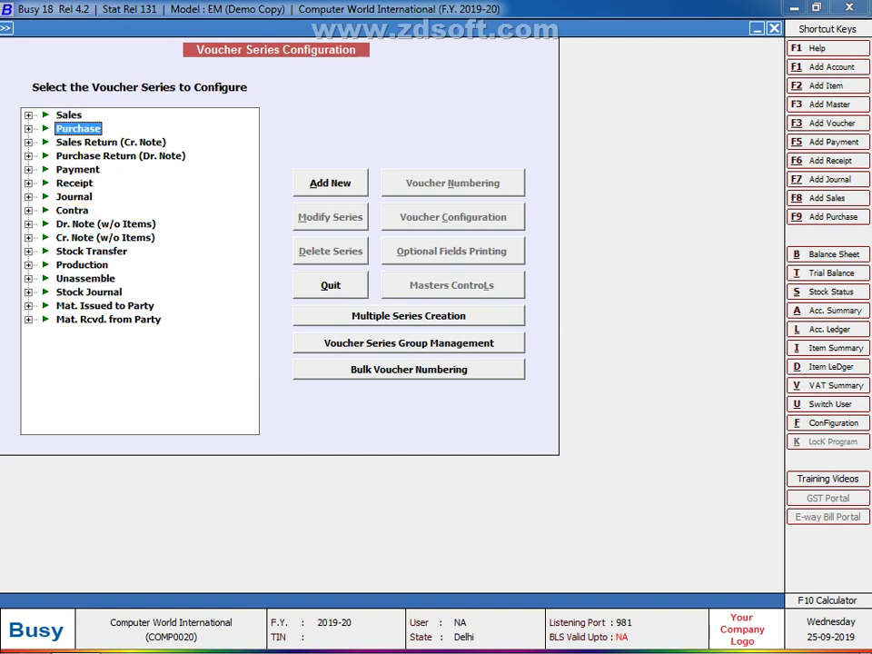
pyautogui.press('Right')
pyautogui.press('Down')
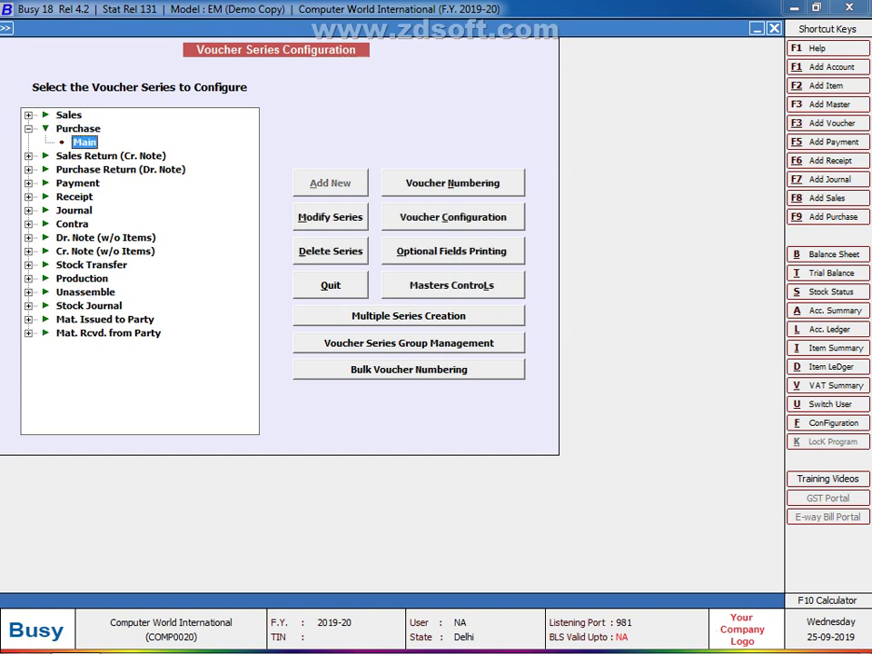
pyautogui.hotkey('alt', 'c')
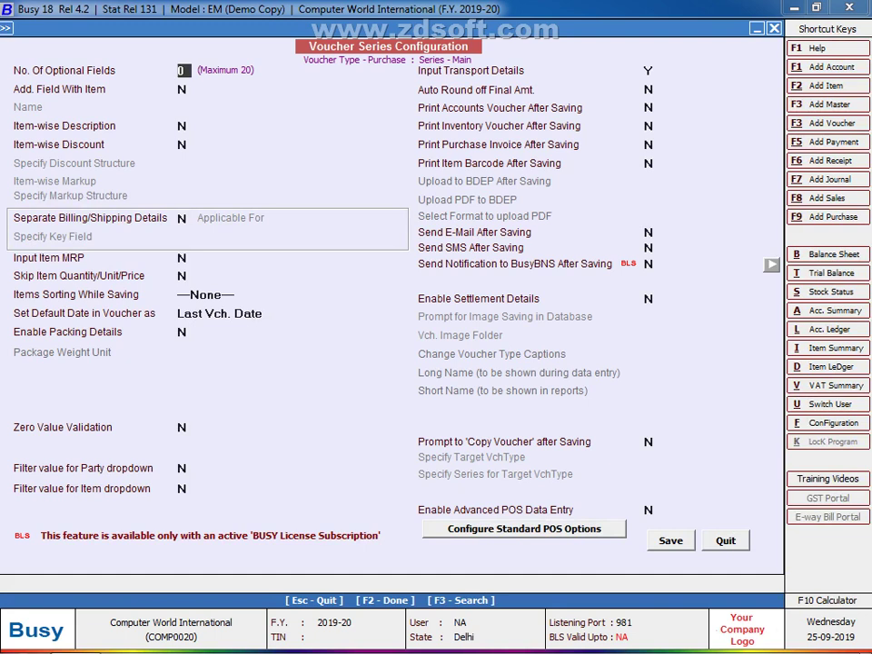
# Step: Set Print Item Barcode After Saving to Y, dismiss the barcode notice, and exit
pyautogui.click(649, 164)
pyautogui.press('y')
pyautogui.press('Return')
pyautogui.press('F2')
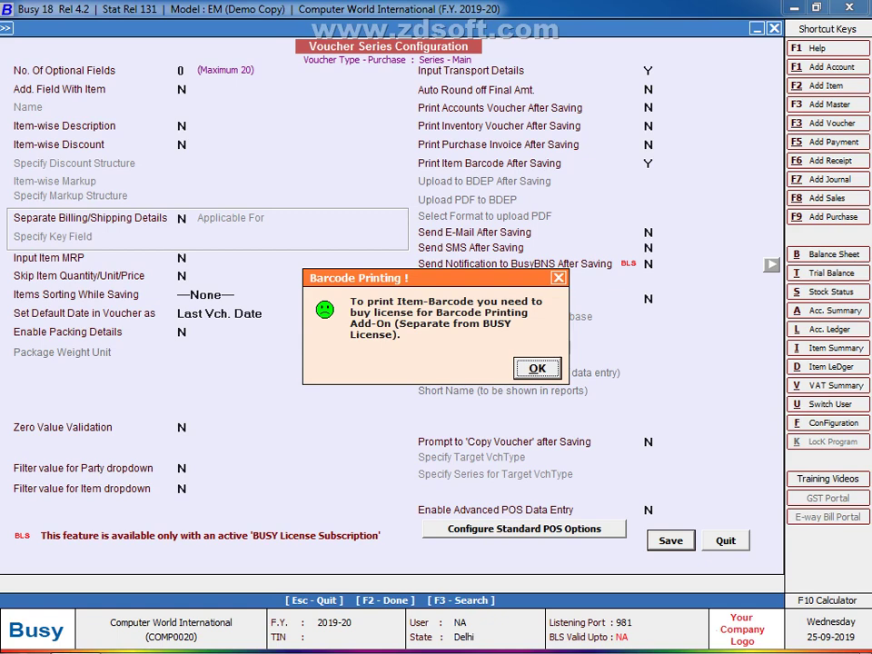
pyautogui.press('Return')
pyautogui.press('Escape')
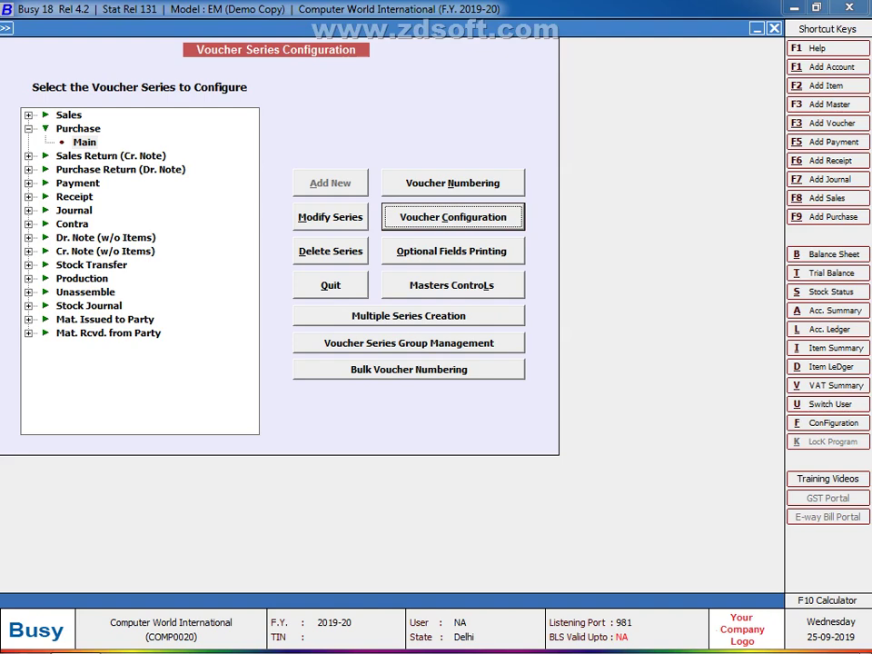
# Step: Close the Voucher Series Configuration window and the Administration configuration menu
pyautogui.press('Escape')
pyautogui.press('Up')
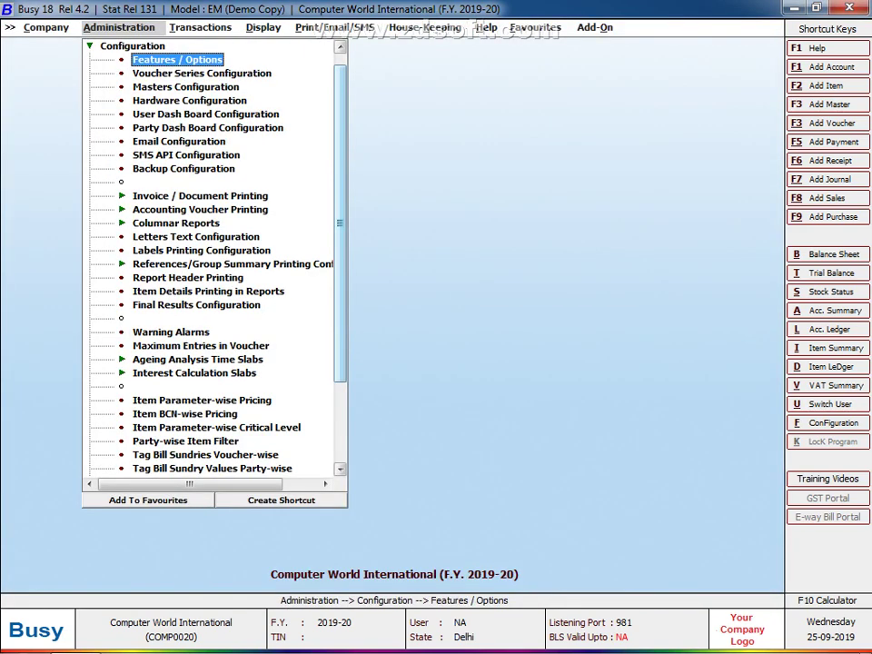
pyautogui.press('Up')
pyautogui.press('Left')
pyautogui.press('Escape')
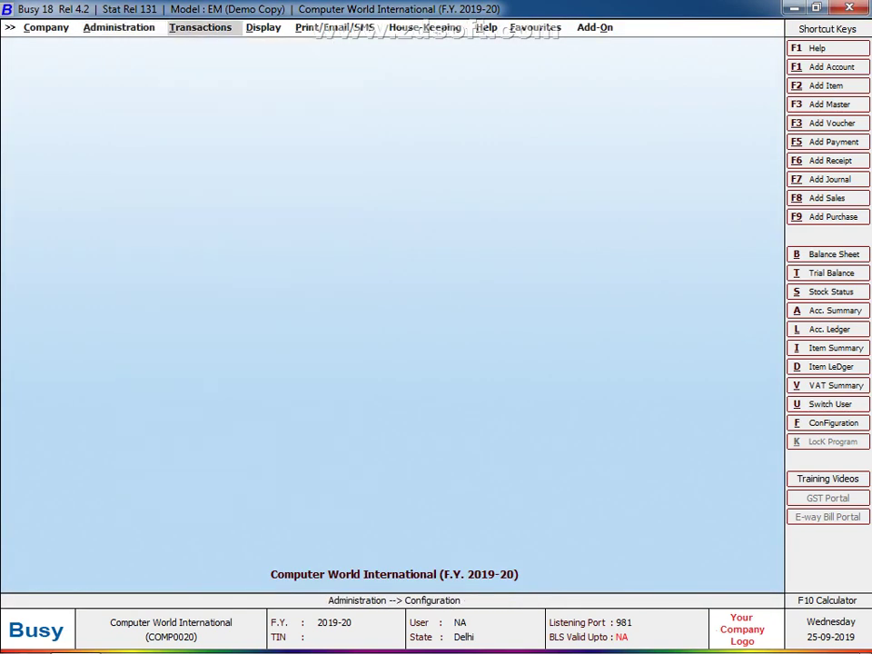
# Step: Open Item Bar-code Printing from the Add-On menu
pyautogui.press('Down')
pyautogui.press('Right')
pyautogui.press('Right')
pyautogui.press('Right')
pyautogui.press('Right')
pyautogui.press('Right')
pyautogui.press('Right')
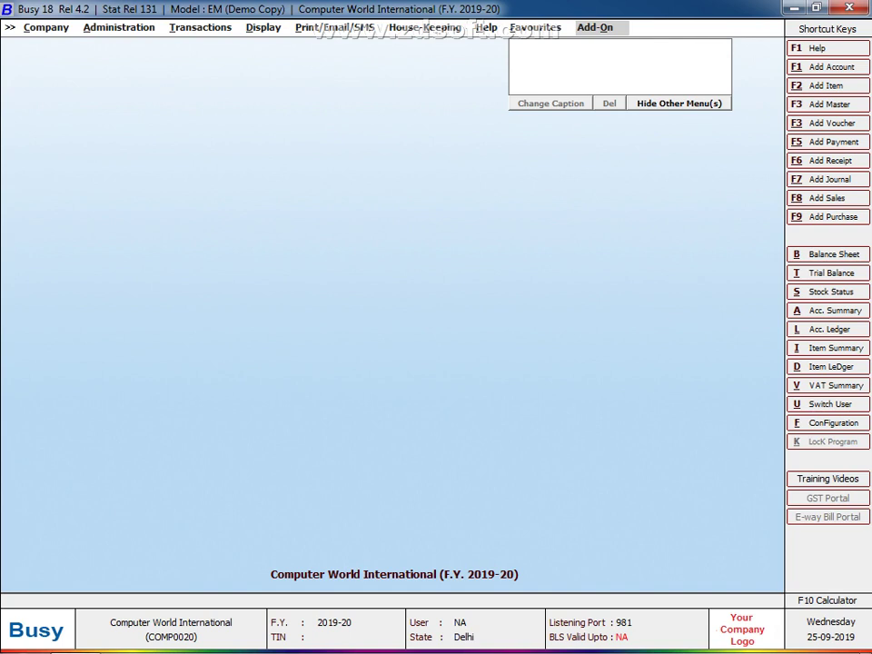
pyautogui.press('Down')
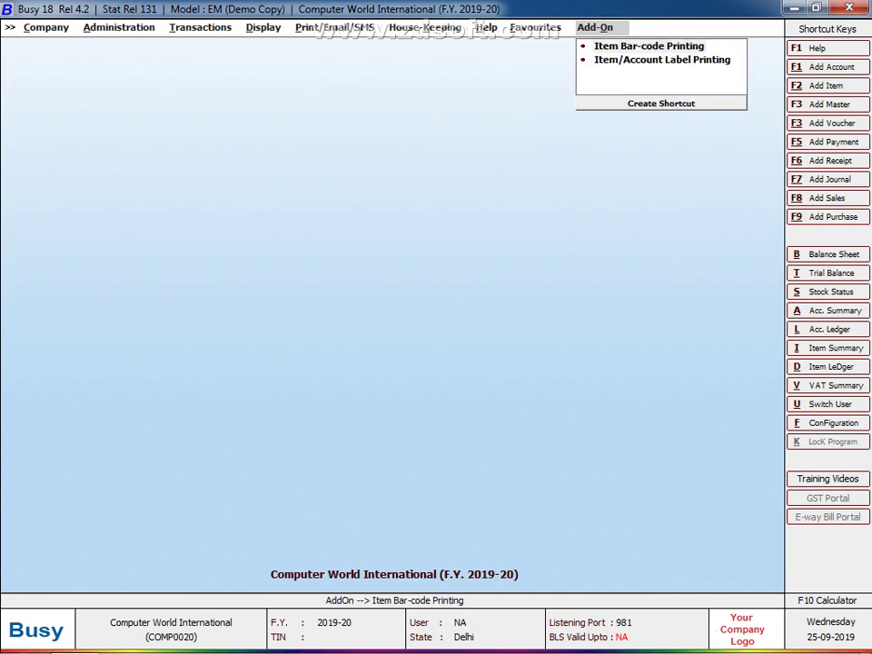
pyautogui.press('Return')
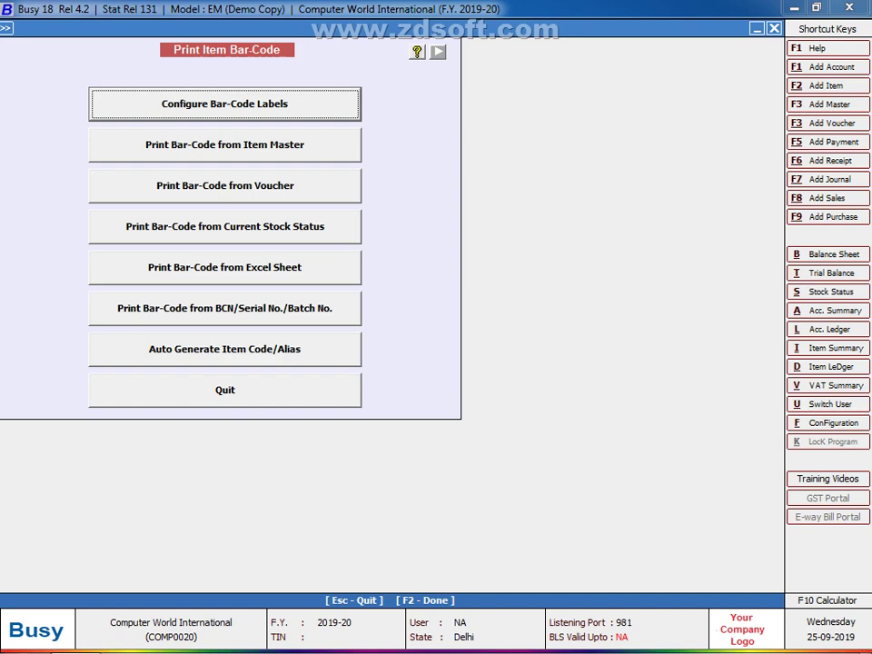
# Step: Add a label format named 'BARCODE 38*50' and open its Configure Format sheet
pyautogui.press('Return')
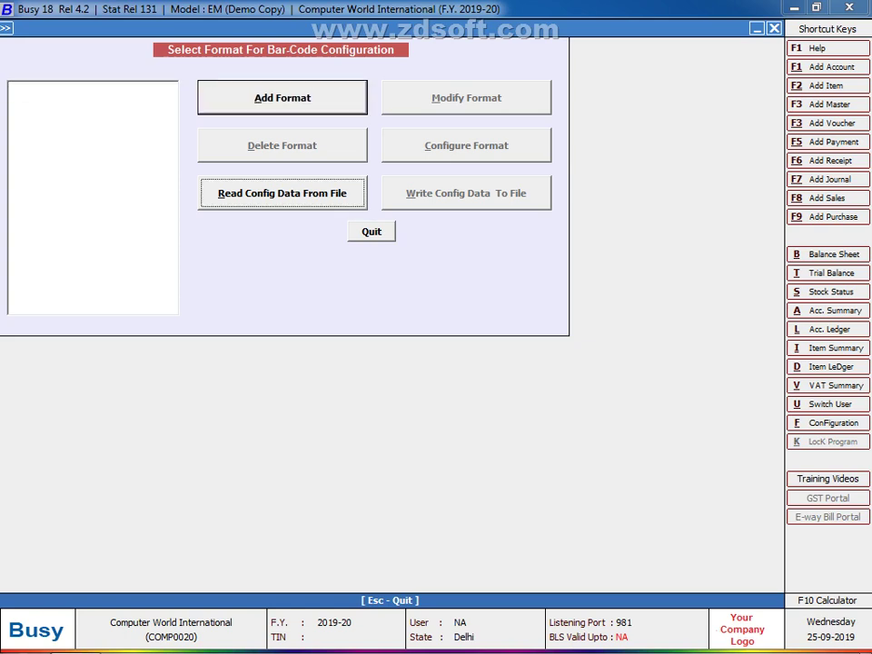
pyautogui.press('Return')
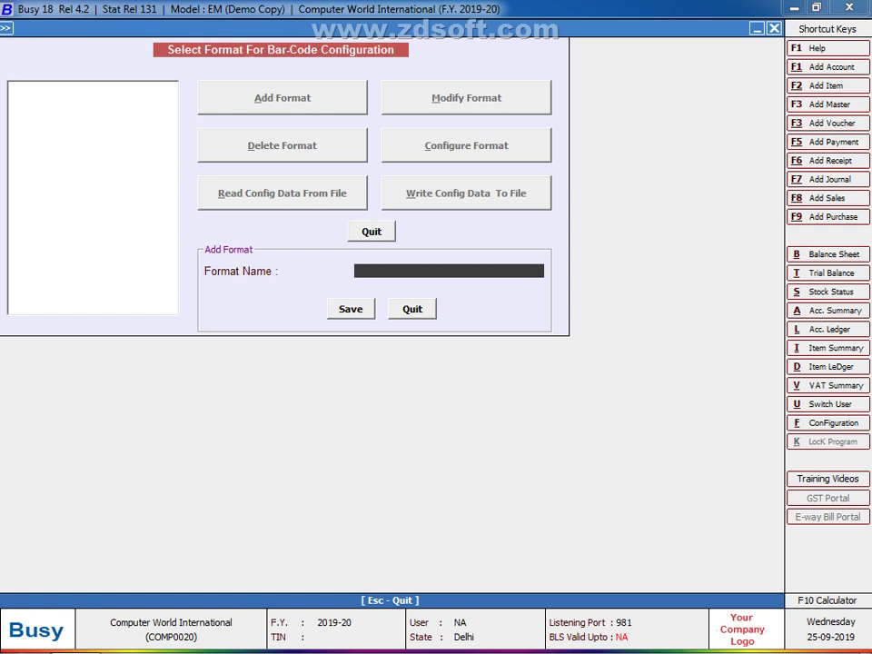
pyautogui.write('BARCODE 38')
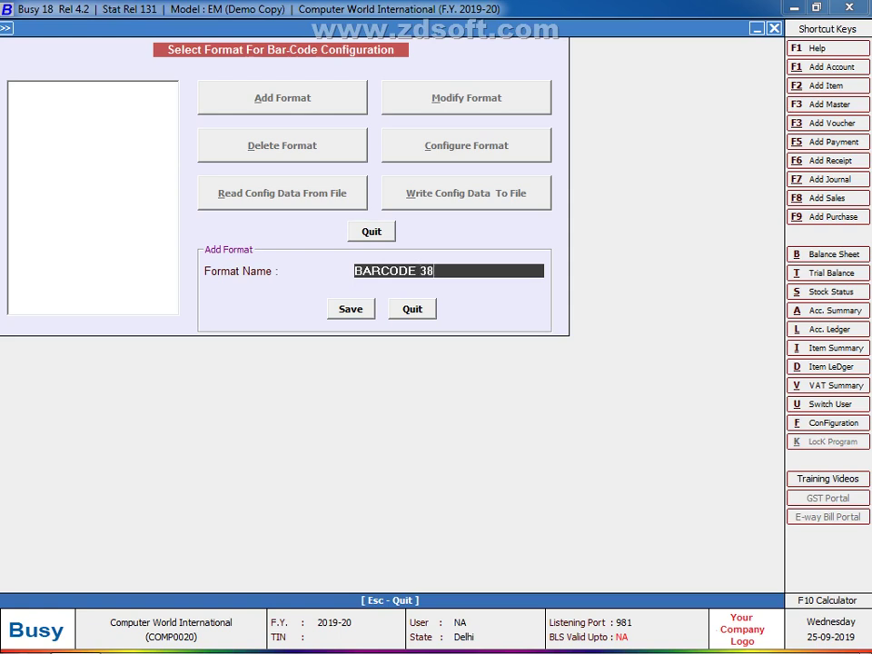
pyautogui.write('*50')
pyautogui.press('Return')
pyautogui.press('Return')
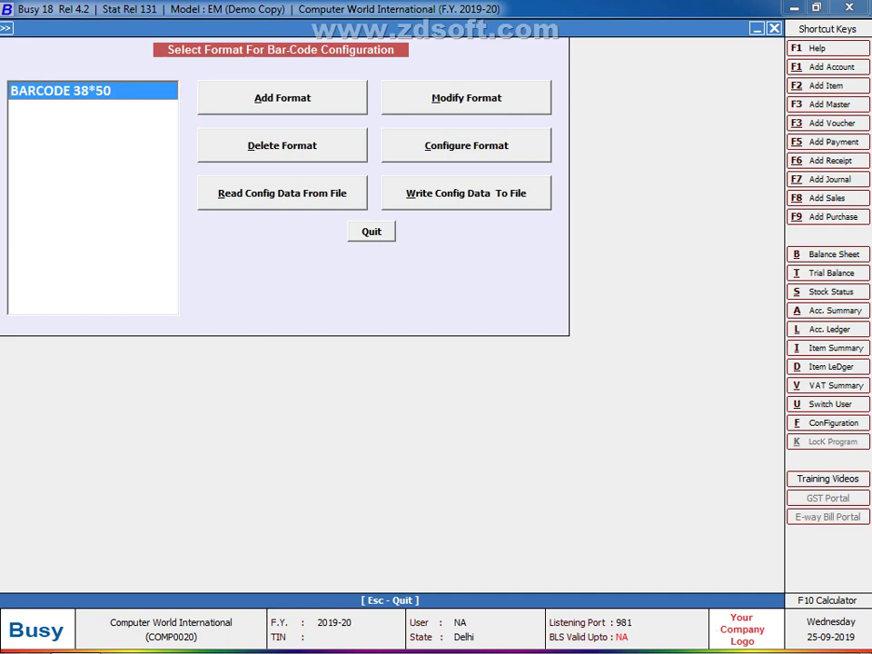
pyautogui.press('c')
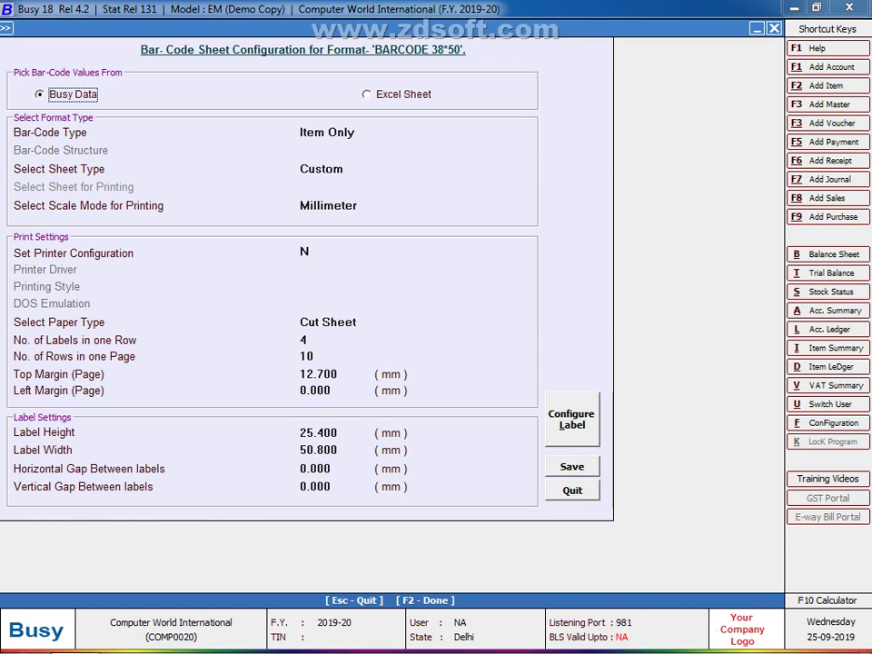
# Step: Keep Busy Data as the value source and set Bar-Code Type to BCN Only
pyautogui.click(367, 94)
pyautogui.press('Left')
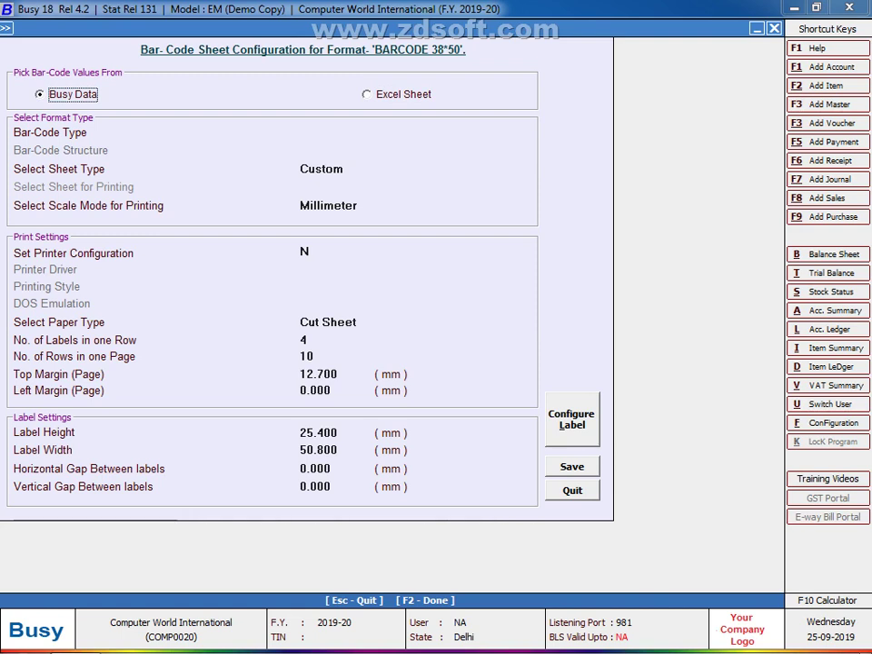
pyautogui.press('Return')
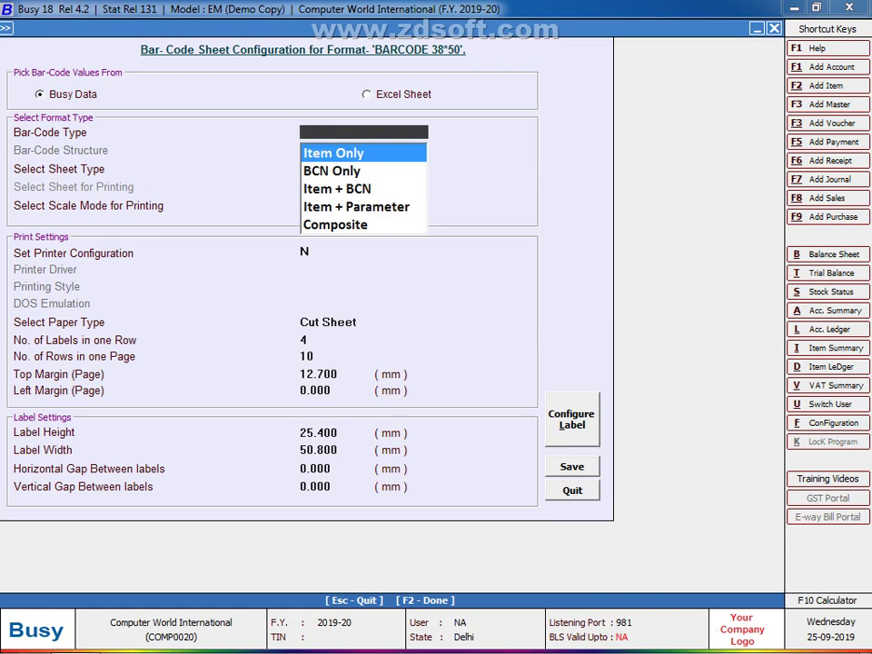
pyautogui.press('Down')
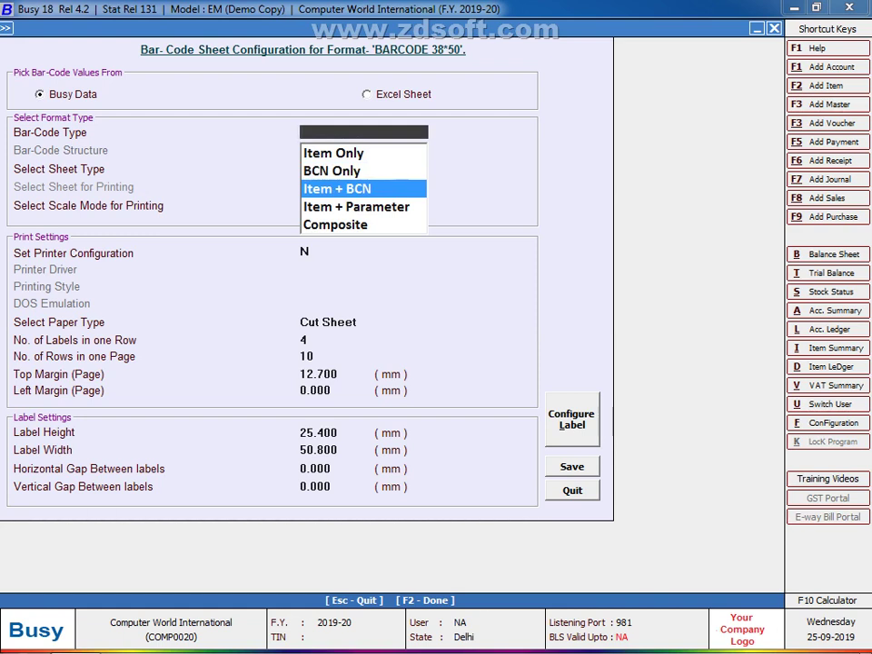
pyautogui.press('Down')
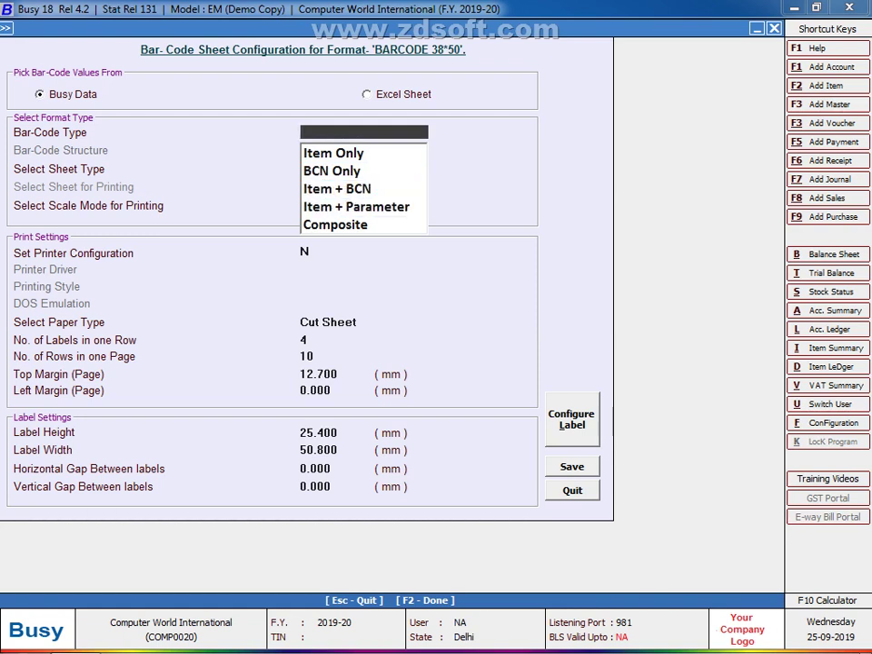
pyautogui.press('Down')
pyautogui.press('Up')
pyautogui.press('Up')
pyautogui.press('Up')
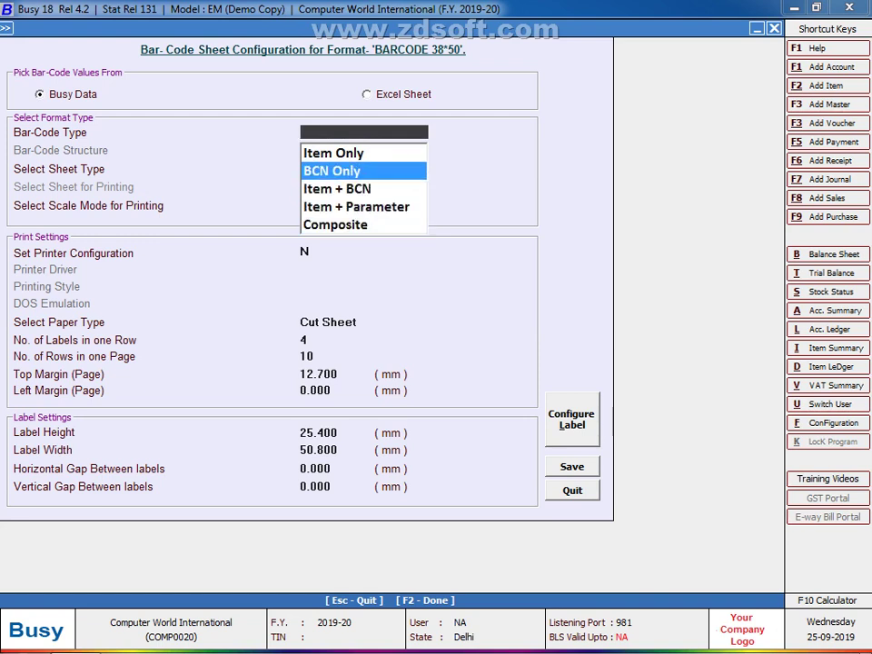
pyautogui.press('Up')
pyautogui.press('Down')
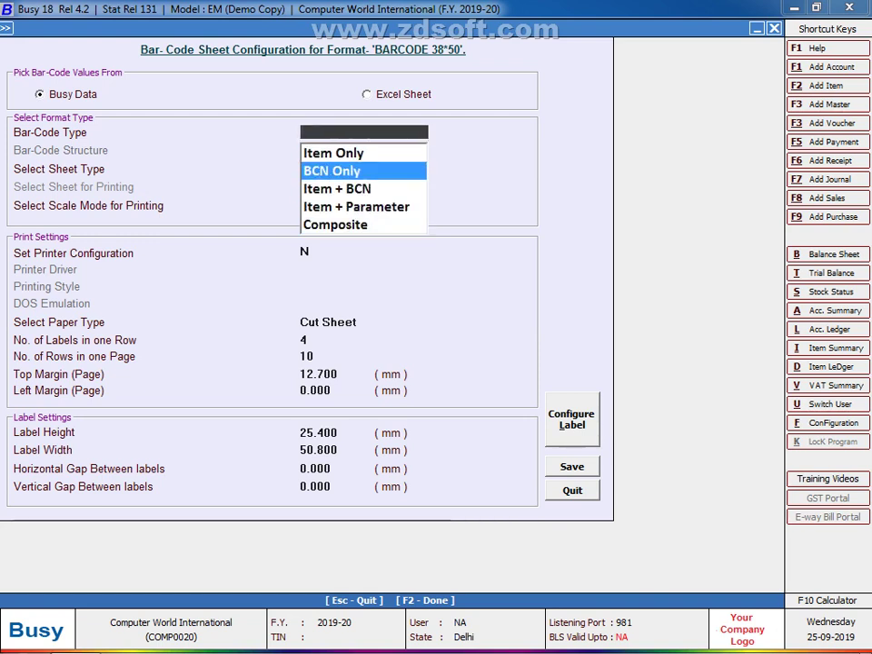
pyautogui.press('Return')
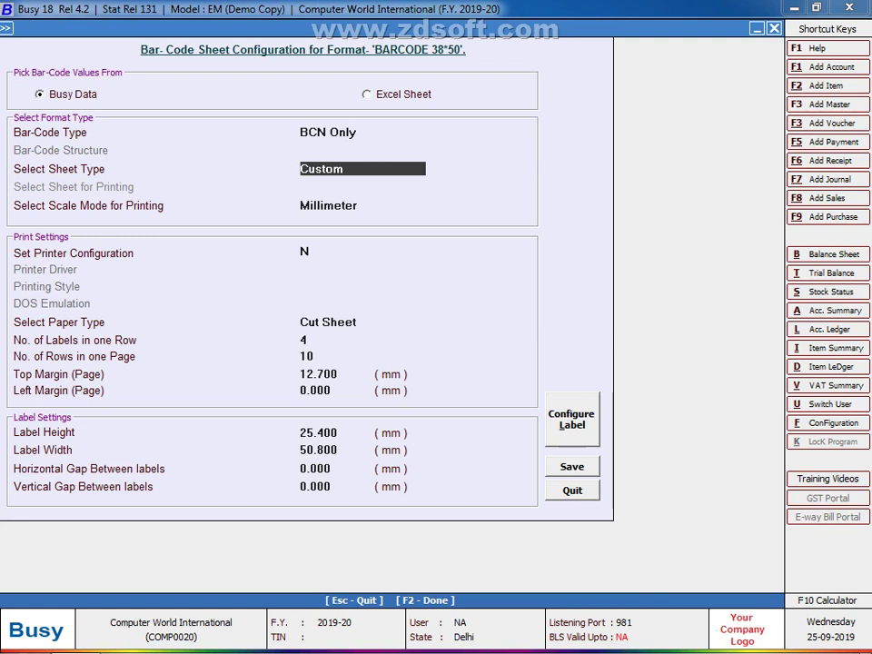
# Step: Keep Custom sheet and Millimeter scale, set Printer Configuration to Y, and pick the driver
pyautogui.press('Return')
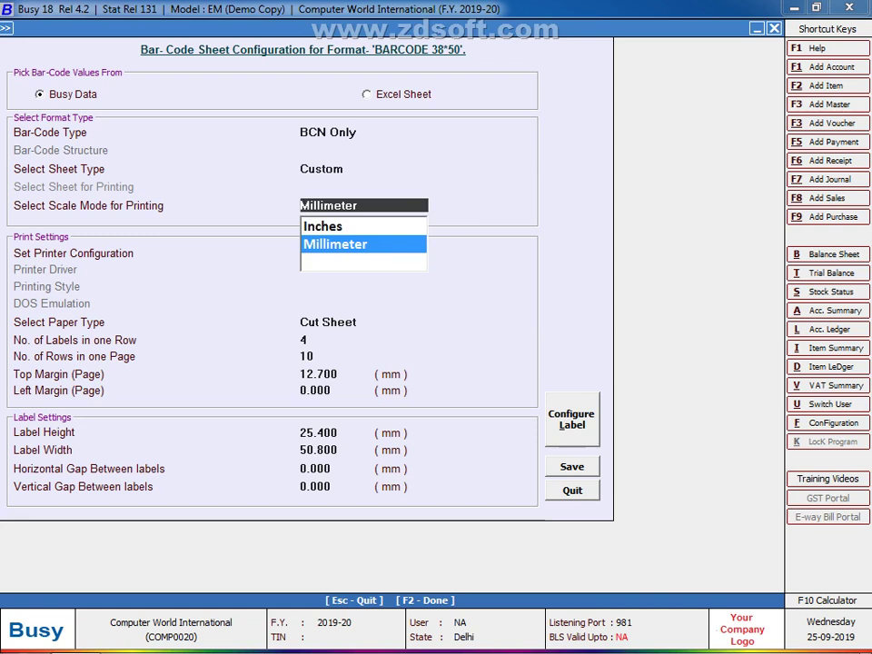
pyautogui.press('Return')
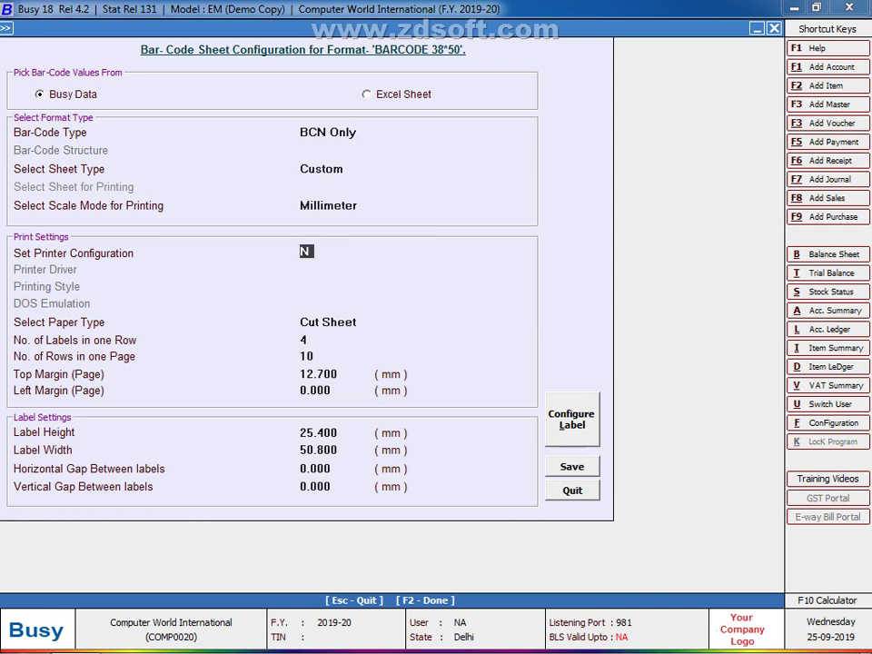
pyautogui.write('y')
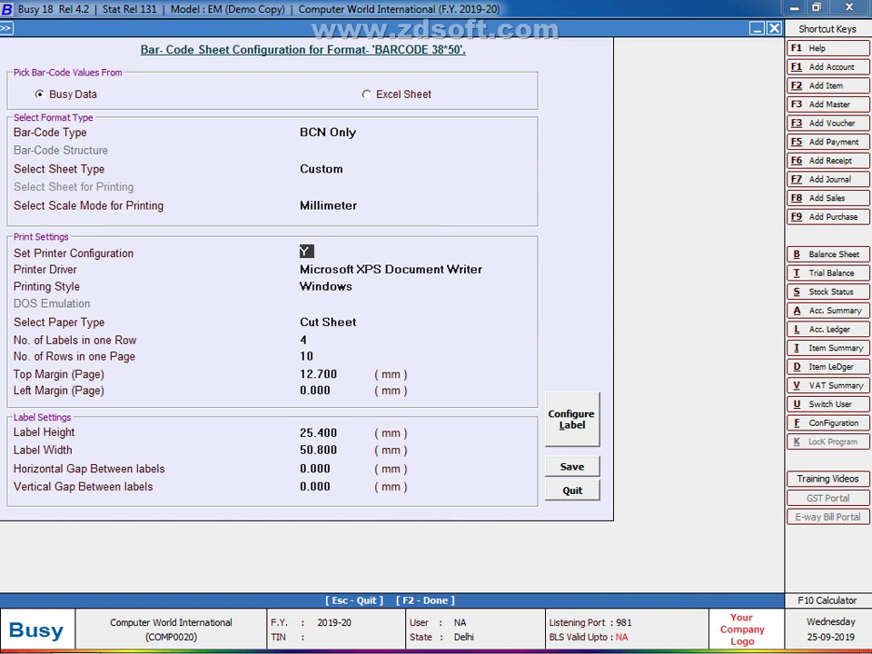
pyautogui.press('Return')
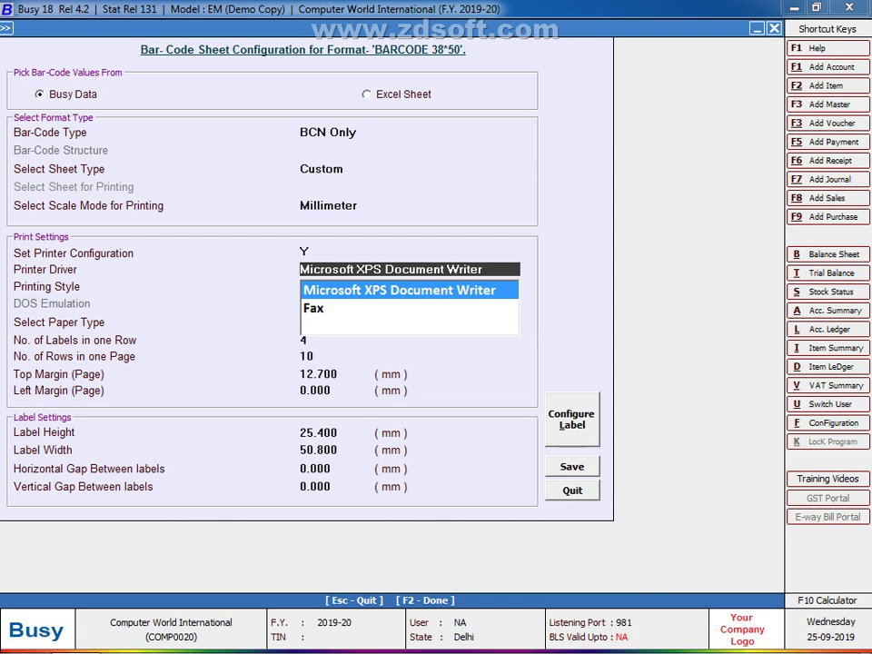
# Step: Accept Microsoft XPS Document Writer with Windows printing style and highlight the Continuous Roll paper type
pyautogui.press('Return')
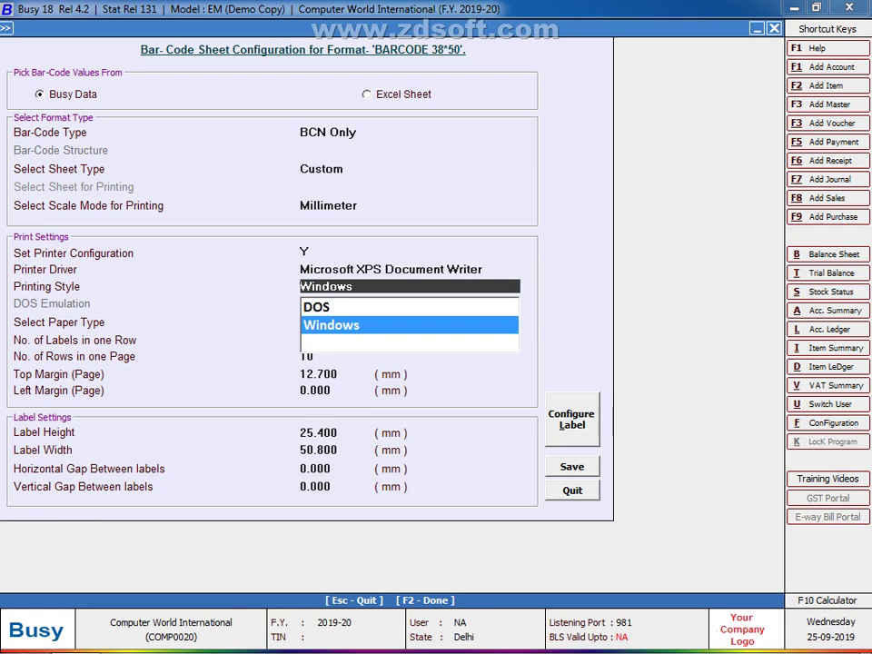
pyautogui.press('Return')
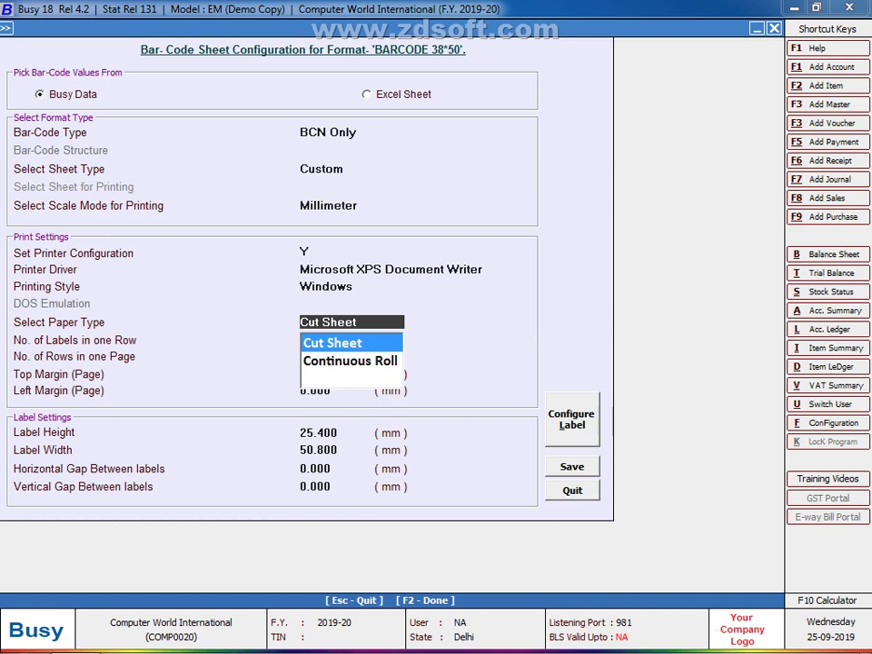
pyautogui.press('Down')
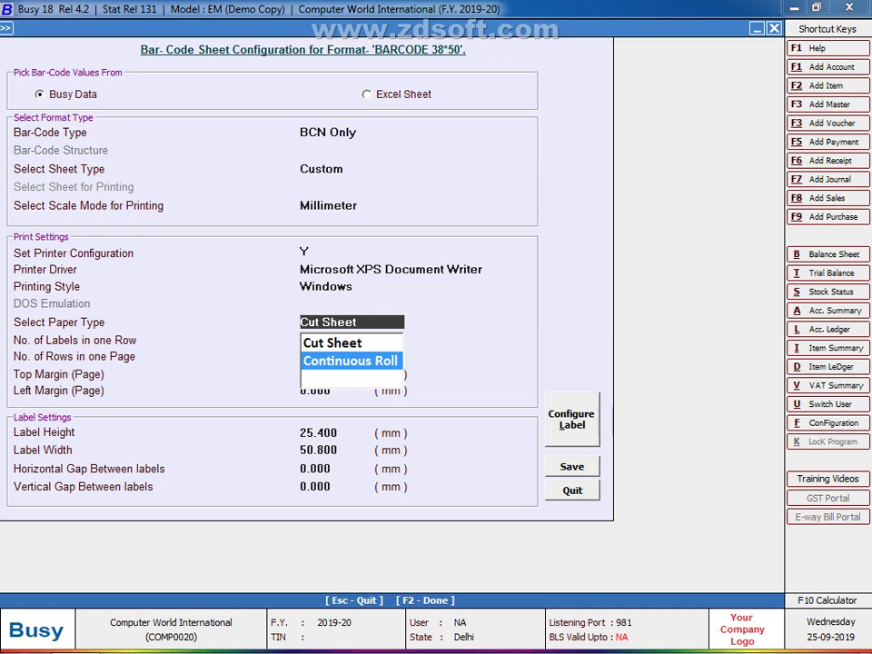
# Step: Confirm Continuous Roll paper with 2 labels per row, keeping the 1.270 top margin
pyautogui.press('Return')
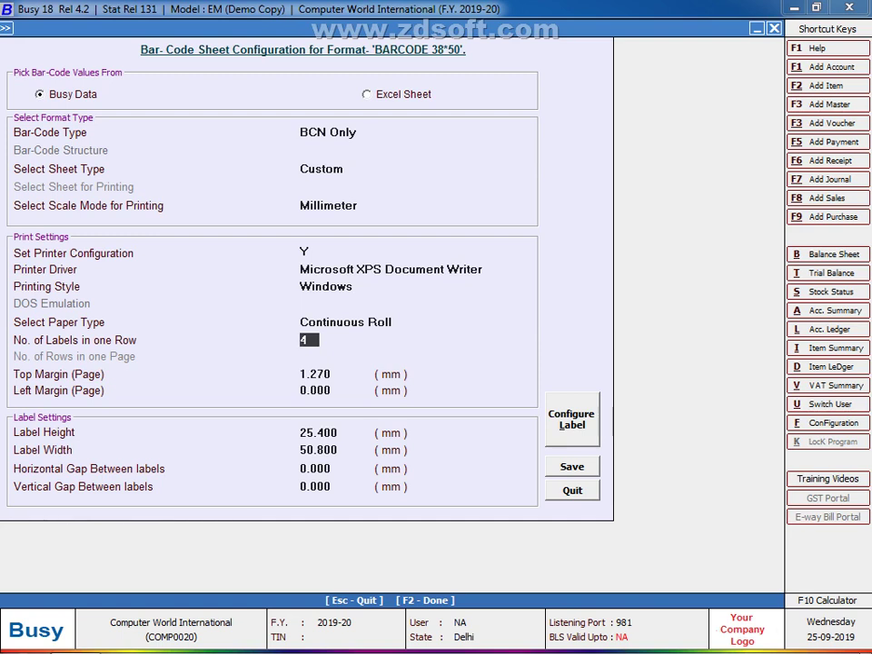
pyautogui.write('2')
pyautogui.press('Return')
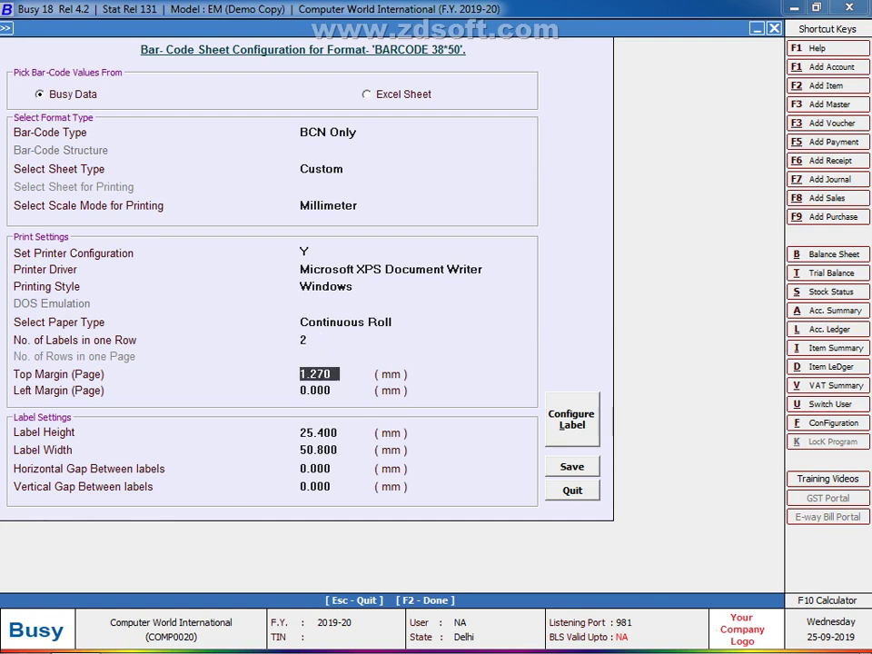
pyautogui.press('Return')
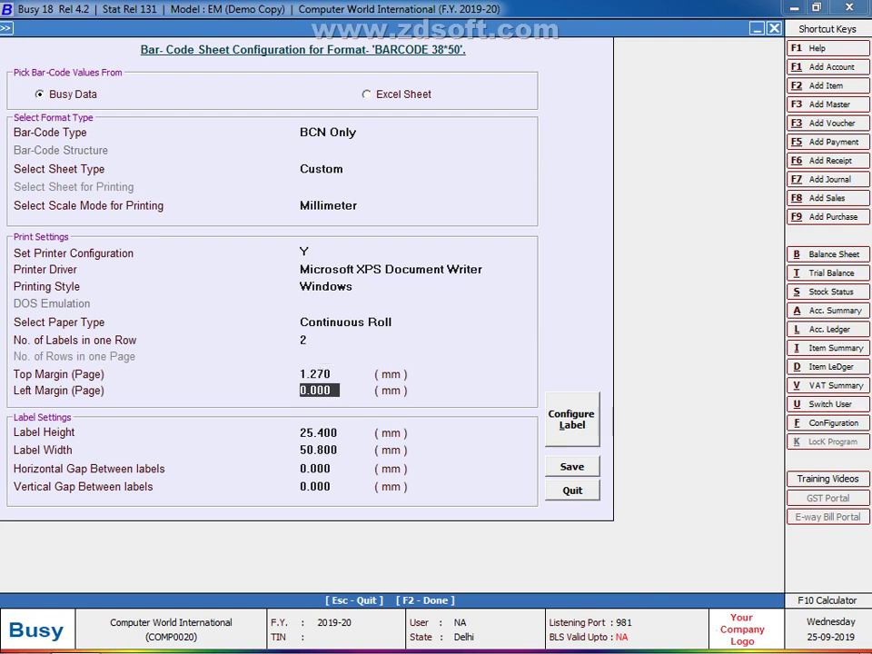
pyautogui.press('Return')
# Step: Set the labels to 38 mm high and 50 mm wide with zero gap, then open the BARCODE 38*50 layout
pyautogui.write('3')
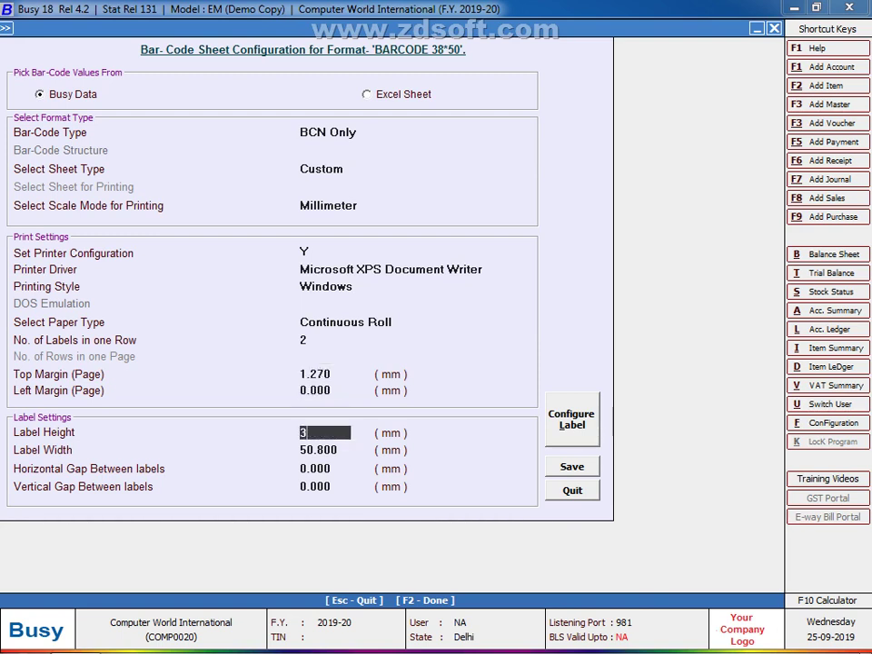
pyautogui.write('8')
pyautogui.press('Return')
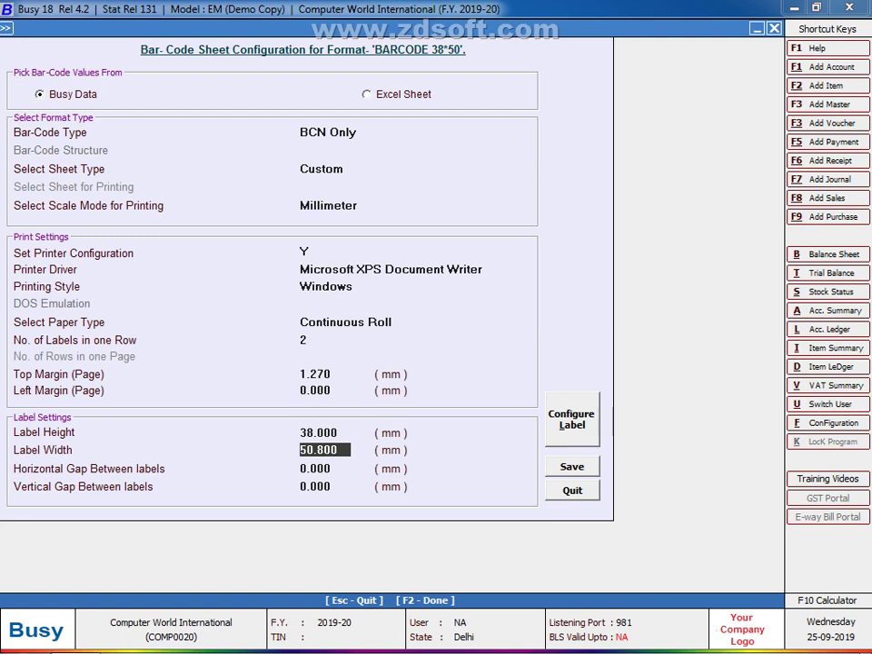
pyautogui.write('50')
pyautogui.press('Return')
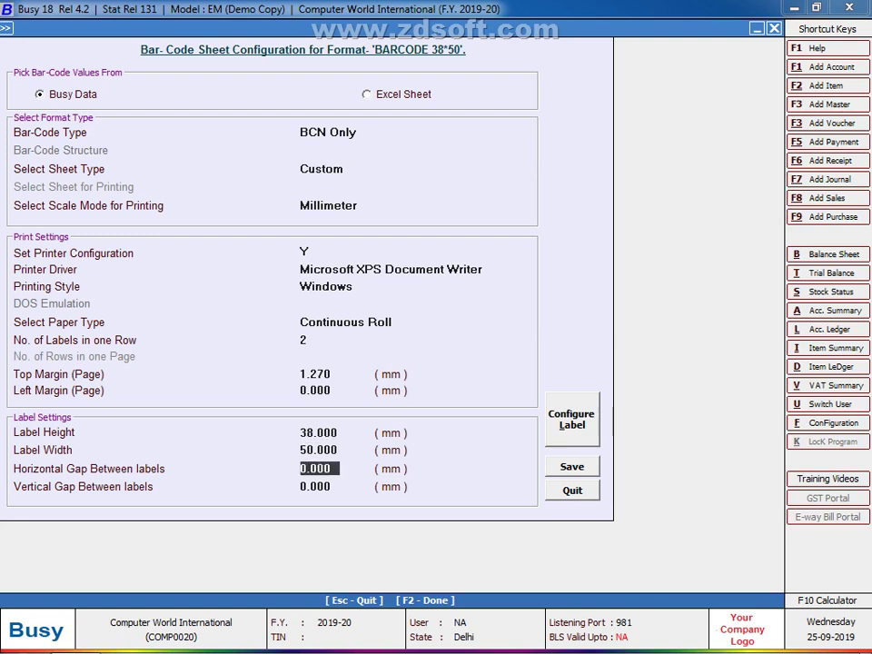
pyautogui.press('Return')
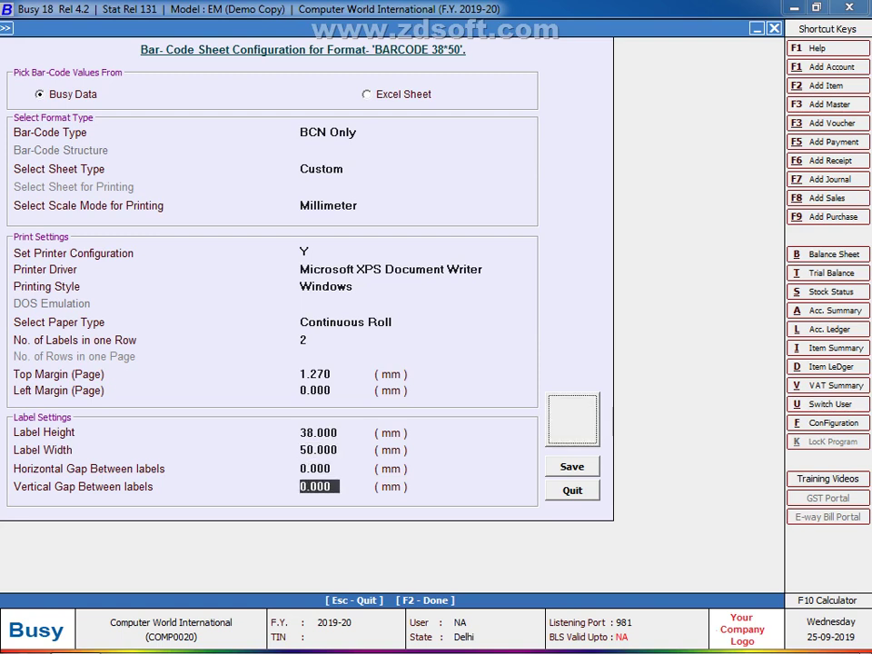
pyautogui.press('Return')
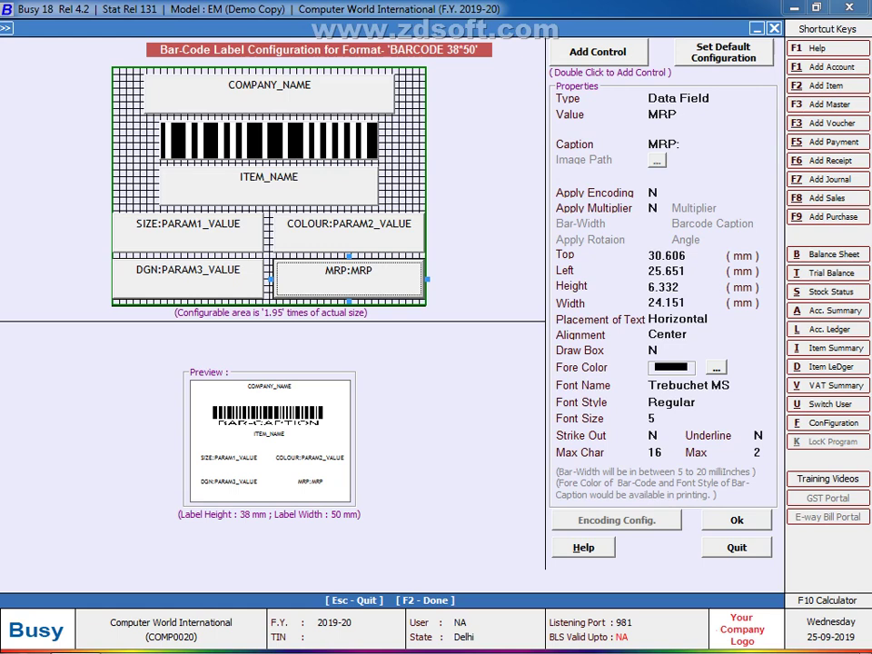
# Step: Select the COMPANY_NAME field and set its font size to 8
pyautogui.click(268, 92)
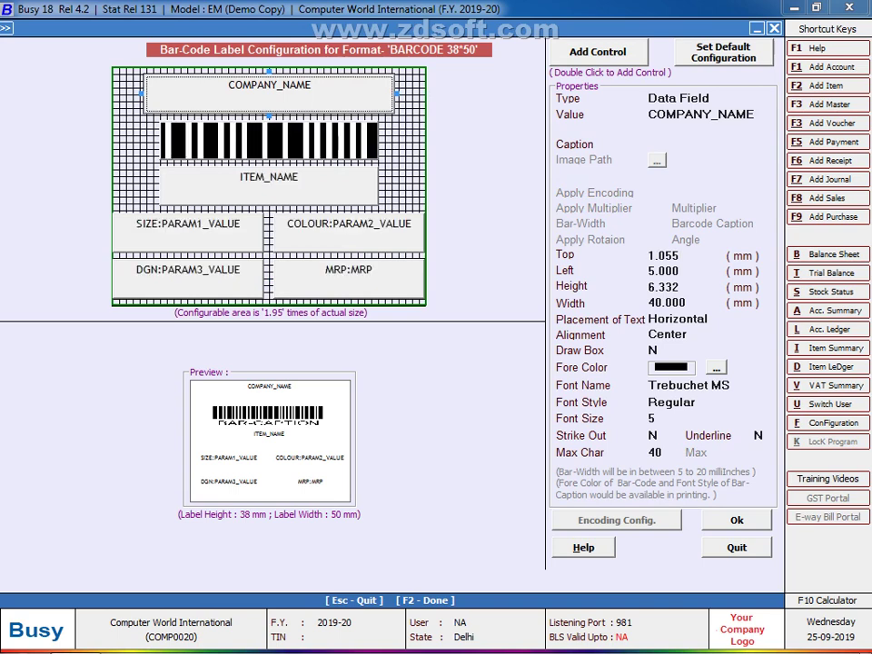
pyautogui.click(664, 418)
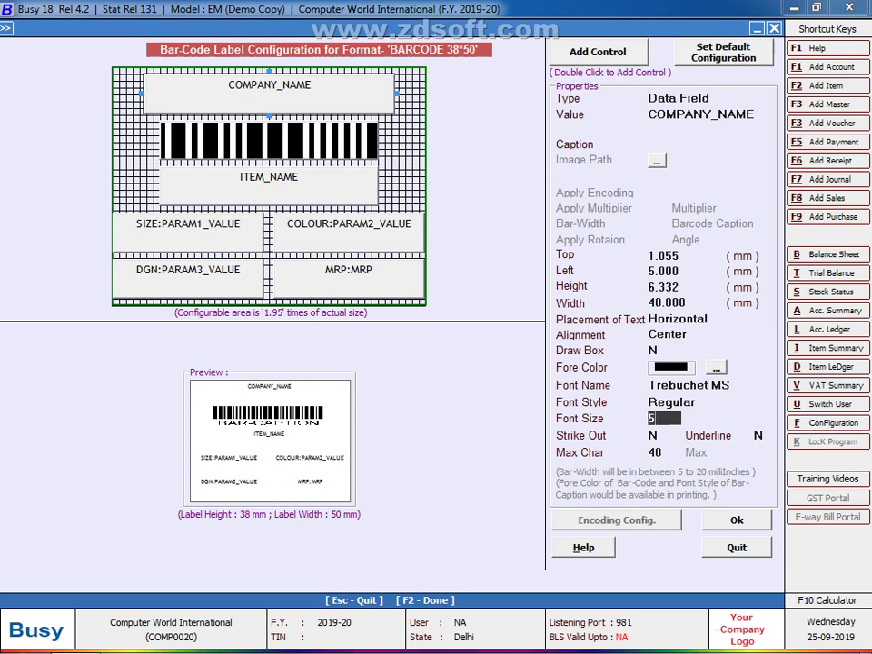
pyautogui.write('10')
pyautogui.press('Return')
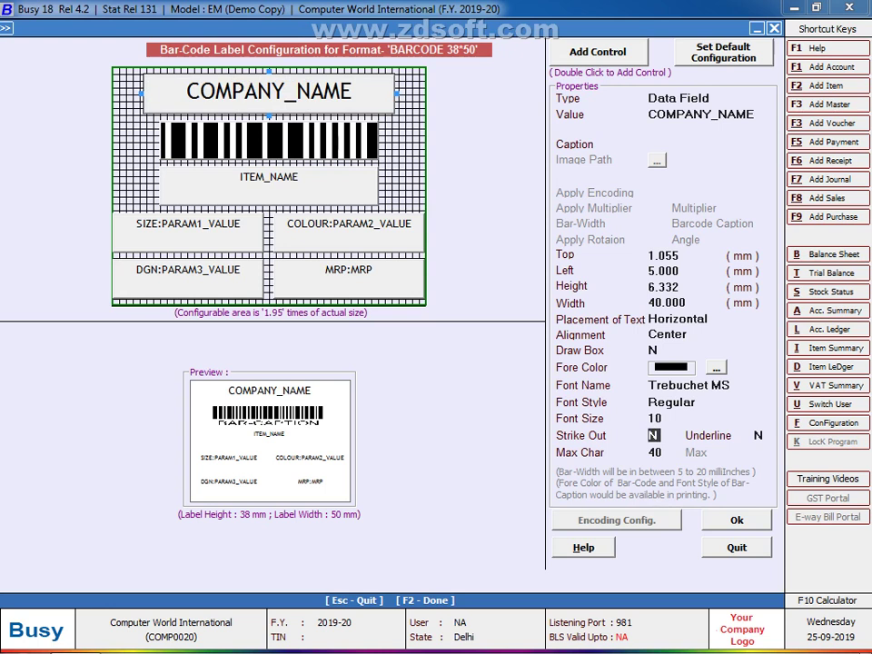
pyautogui.press('Up')
pyautogui.write('8')
pyautogui.press('Return')
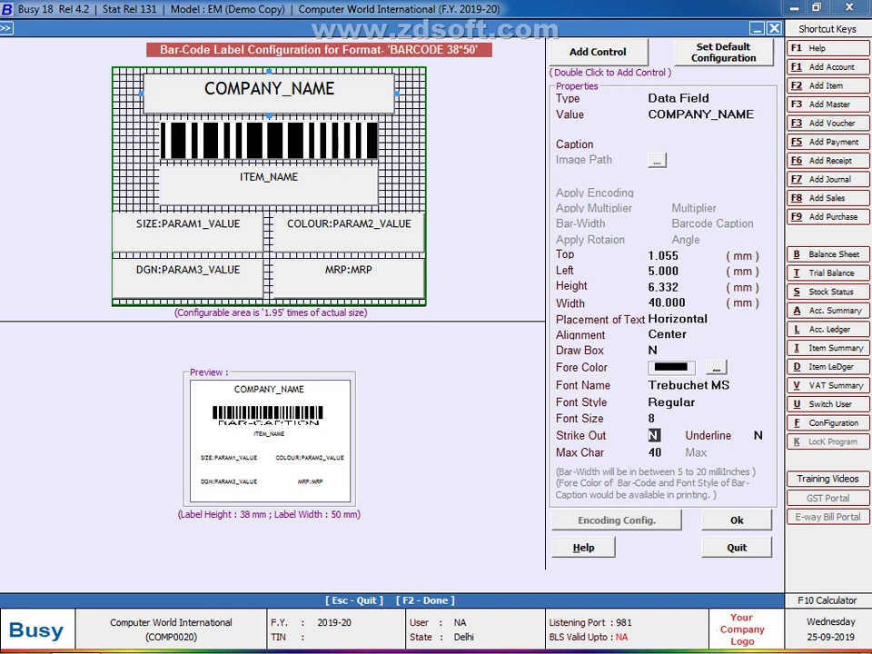
# Step: Change the COMPANY_NAME font to Arial Black with Bold style
pyautogui.press('Up')
pyautogui.press('Up')
pyautogui.press('Up')
pyautogui.press('BackSpace')
pyautogui.press('BackSpace')
pyautogui.press('BackSpace')
pyautogui.press('BackSpace')
pyautogui.press('BackSpace')
pyautogui.press('BackSpace')
pyautogui.press('BackSpace')
pyautogui.press('BackSpace')
pyautogui.press('BackSpace')
pyautogui.press('BackSpace')
pyautogui.press('BackSpace')
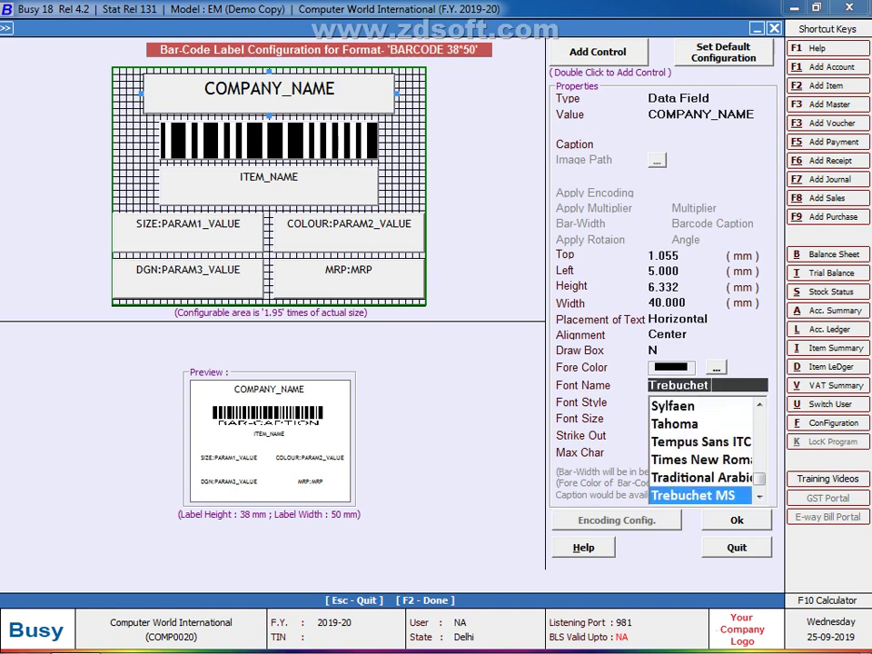
pyautogui.press('BackSpace')
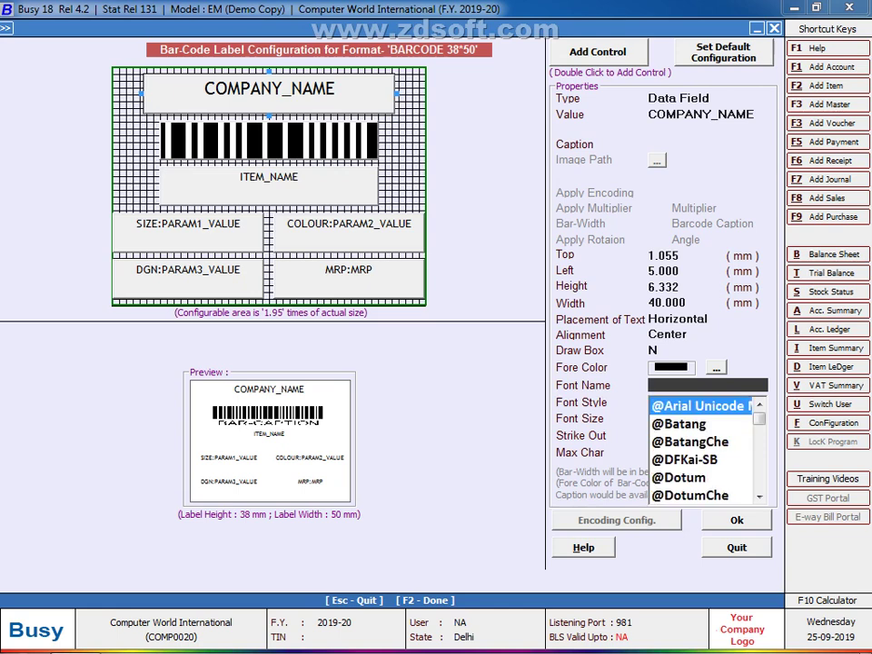
pyautogui.write('AR')
pyautogui.press('Down')
pyautogui.press('Down')
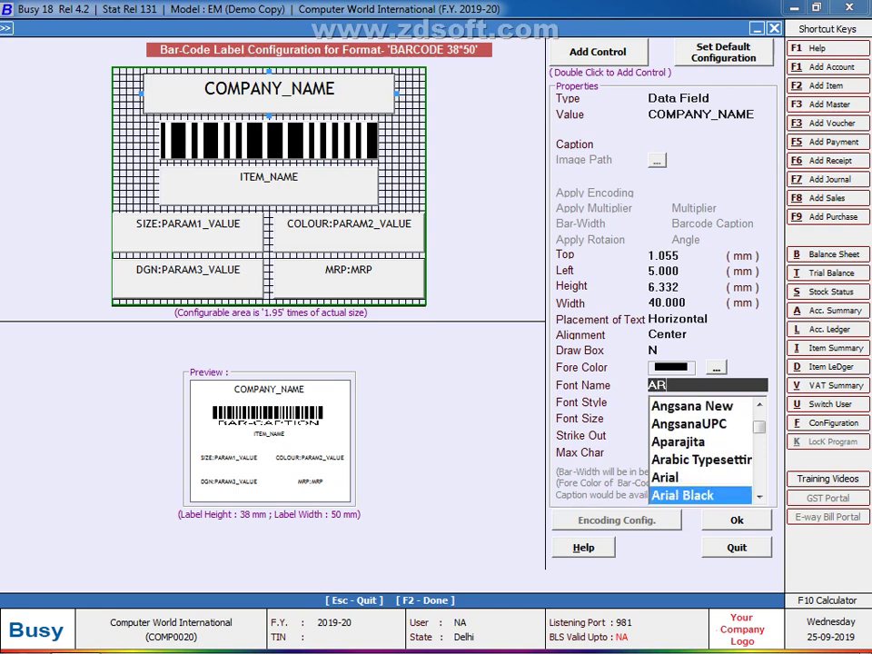
pyautogui.press('Return')
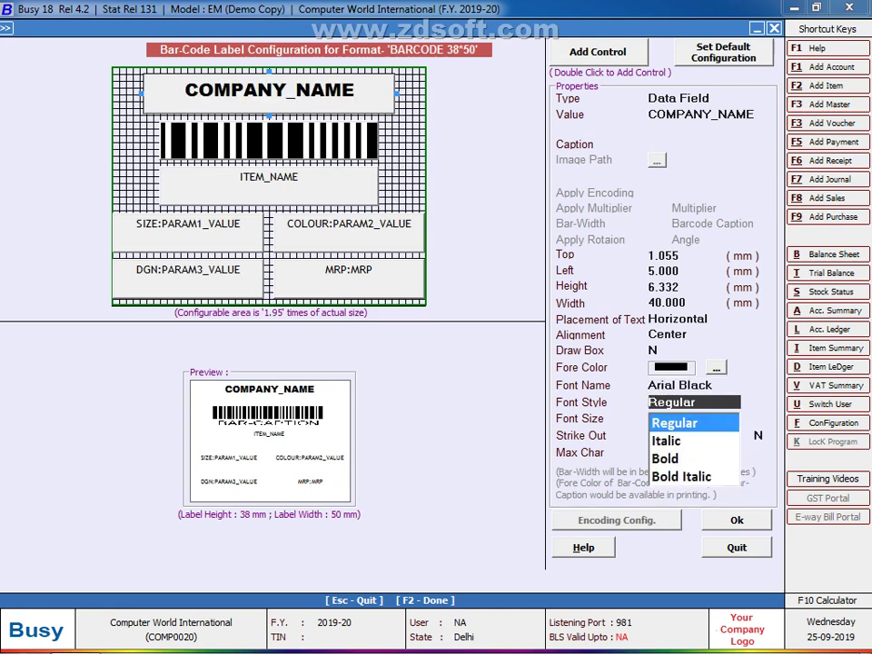
pyautogui.press('Down')
pyautogui.press('Down')
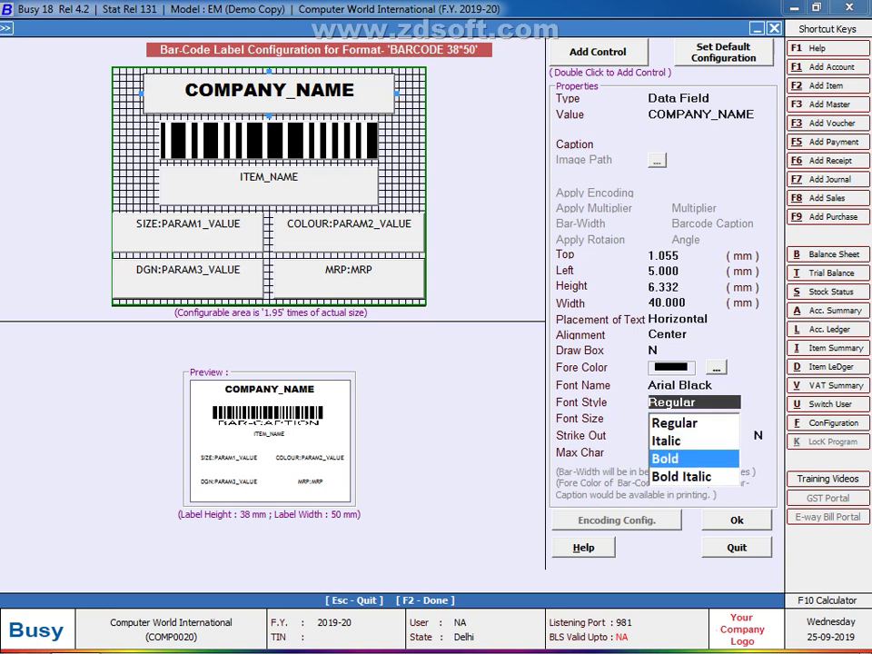
pyautogui.press('Return')
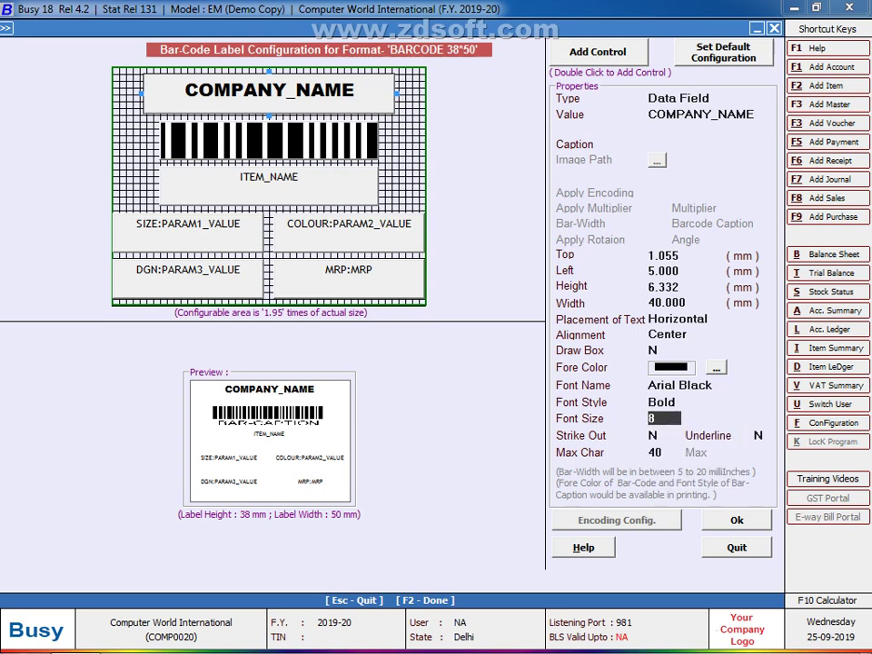
pyautogui.press('Return')
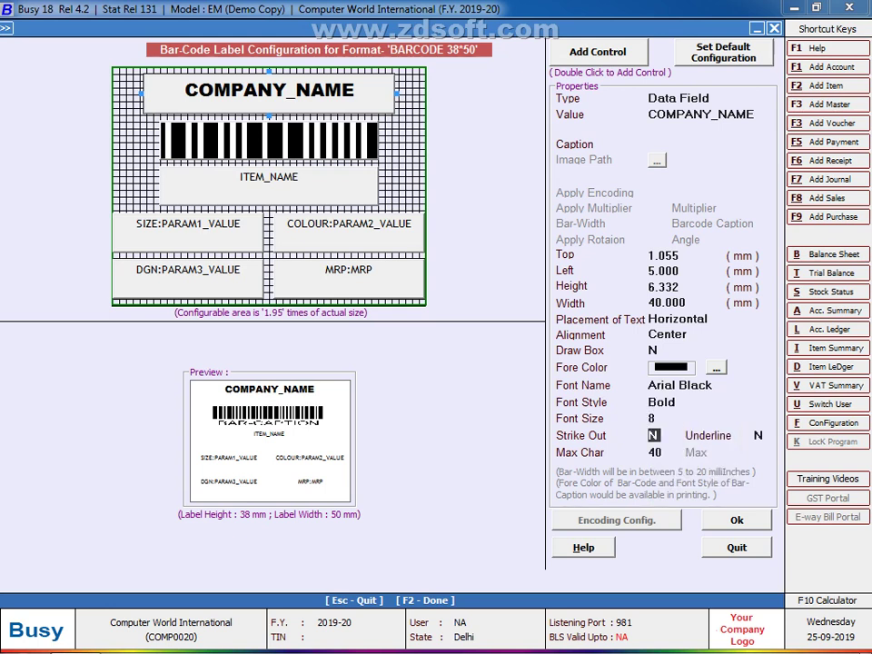
pyautogui.click(188, 223)
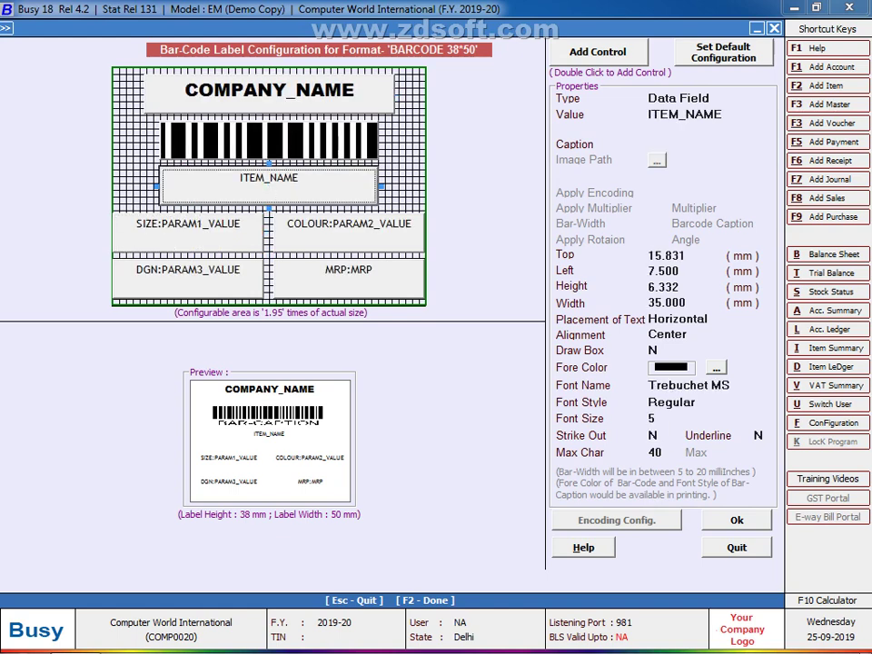
# Step: Set the ITEM_NAME field to Arial Black, Bold, keeping font size 5
pyautogui.click(690, 385)
pyautogui.press('BackSpace')
pyautogui.press('BackSpace')
pyautogui.press('BackSpace')
pyautogui.press('BackSpace')
pyautogui.press('BackSpace')
pyautogui.press('BackSpace')
pyautogui.press('BackSpace')
pyautogui.press('BackSpace')
pyautogui.press('BackSpace')
pyautogui.press('BackSpace')
pyautogui.press('BackSpace')
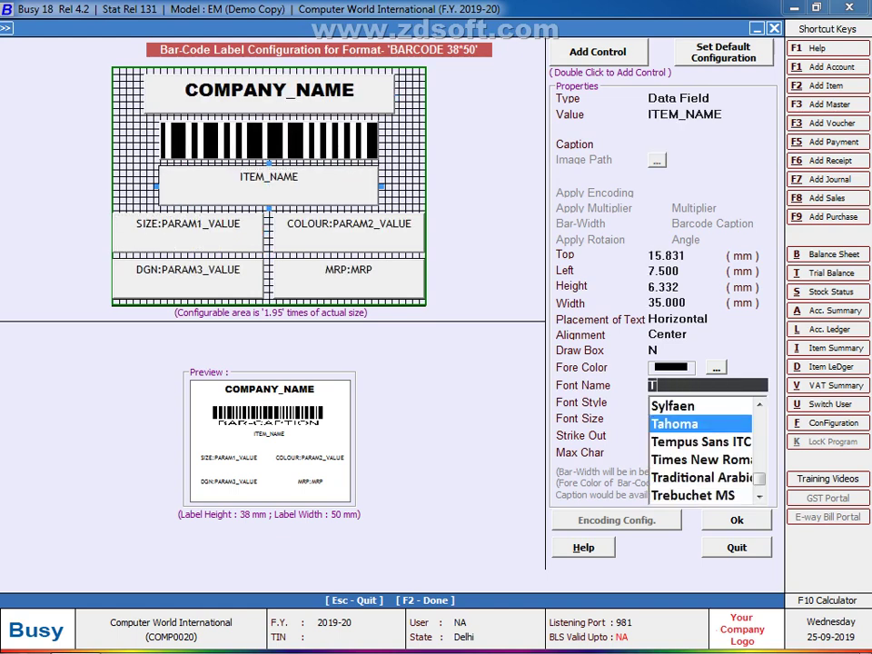
pyautogui.press('Escape')
pyautogui.press('Return')
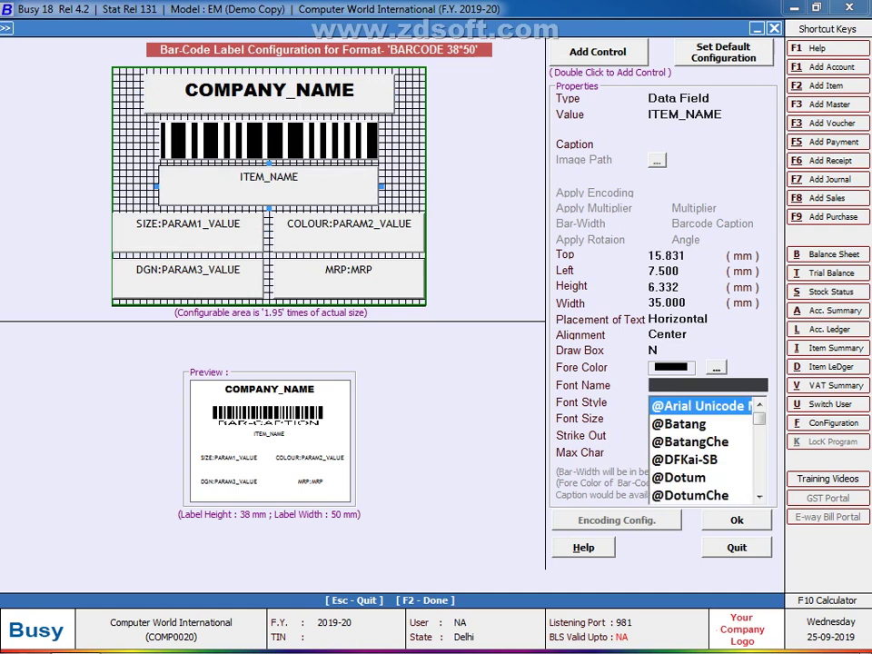
pyautogui.write('ARA')
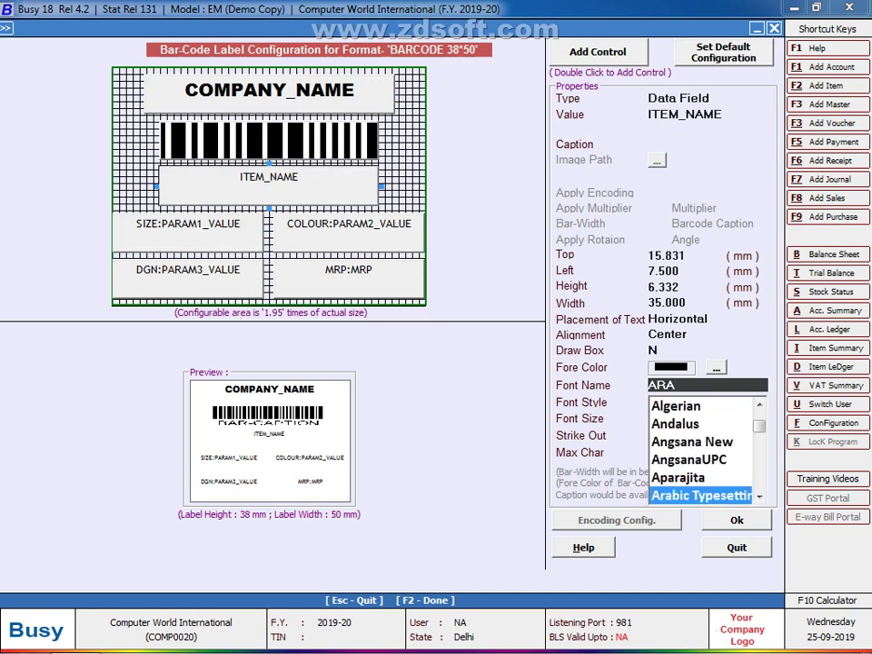
pyautogui.press('BackSpace')
pyautogui.press('BackSpace')
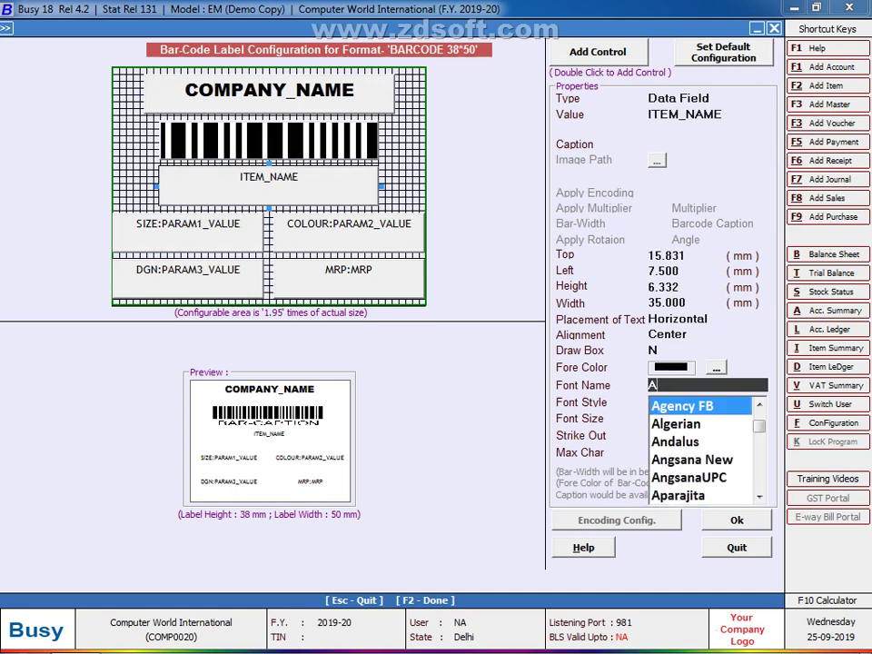
pyautogui.write('RIAL')
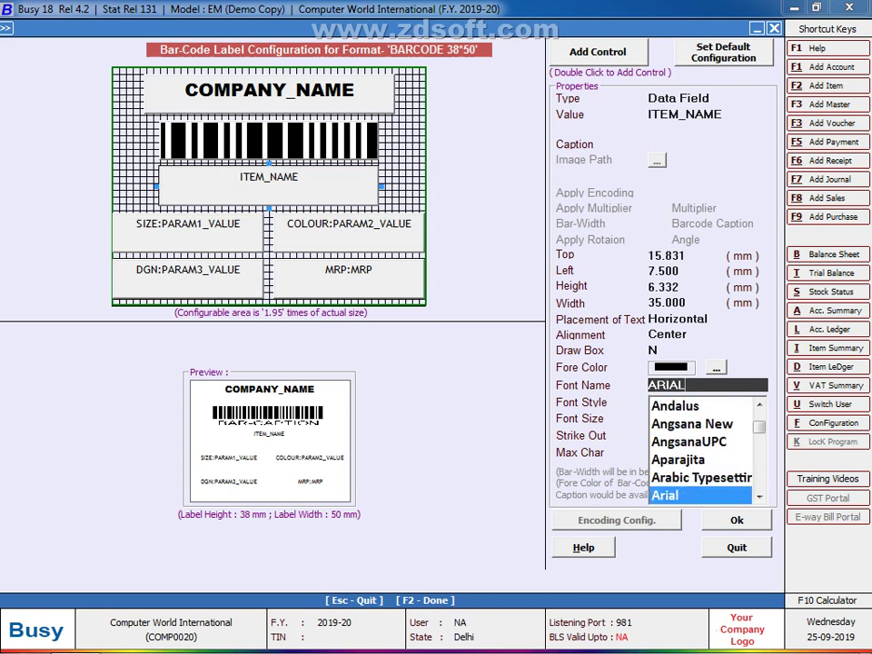
pyautogui.press('Down')
pyautogui.press('Return')
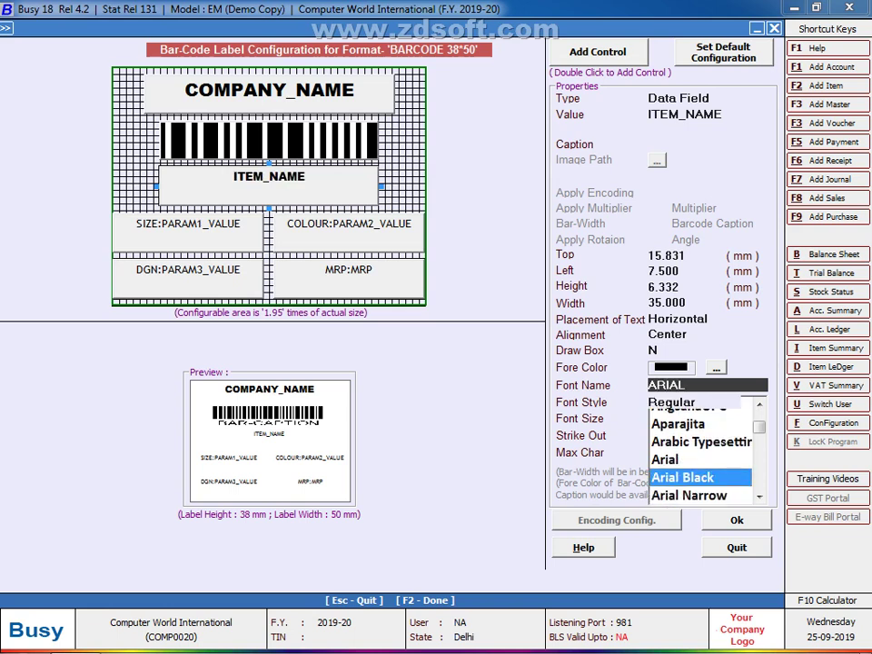
pyautogui.press('Down')
pyautogui.press('Down')
pyautogui.press('Return')
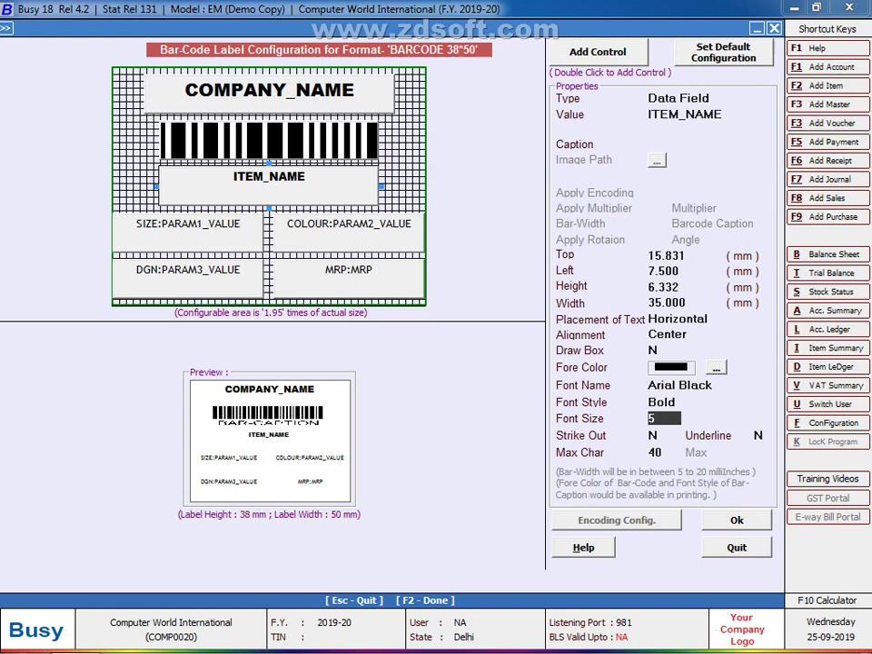
pyautogui.press('Return')
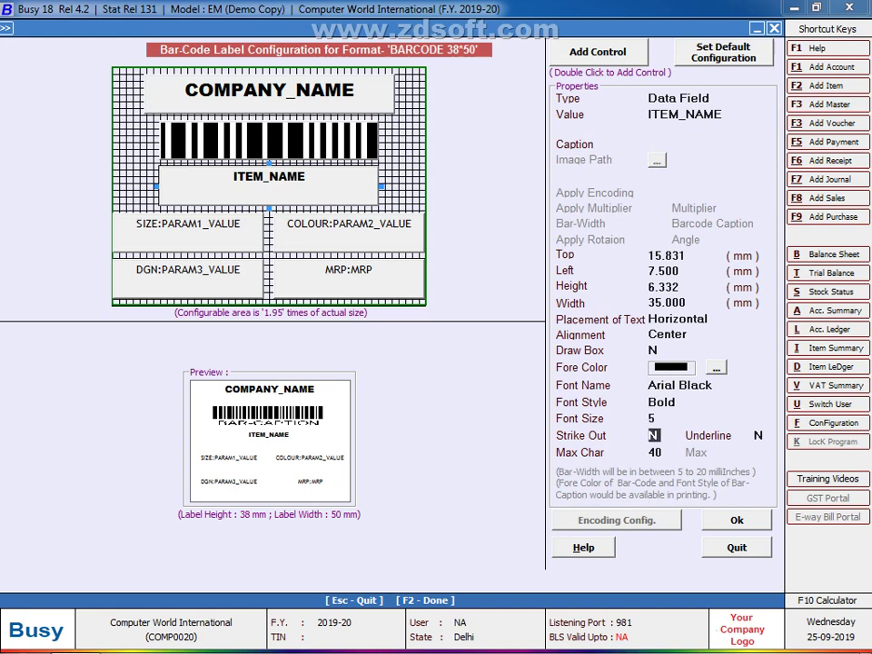
# Step: Make the SIZE field Arial Black, Bold at size 5
pyautogui.click(188, 232)
pyautogui.click(690, 385)
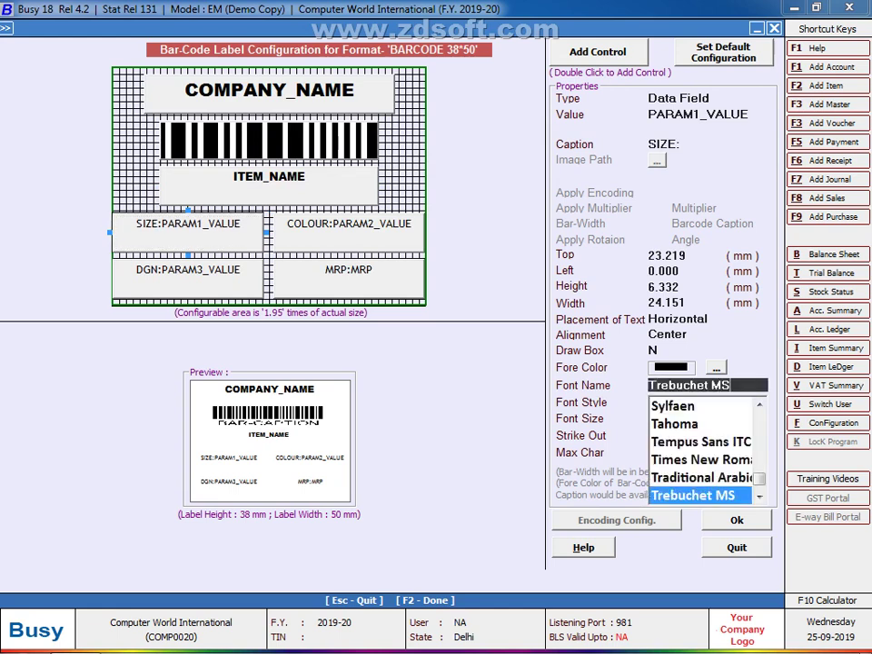
pyautogui.press('BackSpace')
pyautogui.press('BackSpace')
pyautogui.press('BackSpace')
pyautogui.press('BackSpace')
pyautogui.press('BackSpace')
pyautogui.press('BackSpace')
pyautogui.press('BackSpace')
pyautogui.press('BackSpace')
pyautogui.press('BackSpace')
pyautogui.press('BackSpace')
pyautogui.press('BackSpace')
pyautogui.press('BackSpace')
pyautogui.write('ARI')
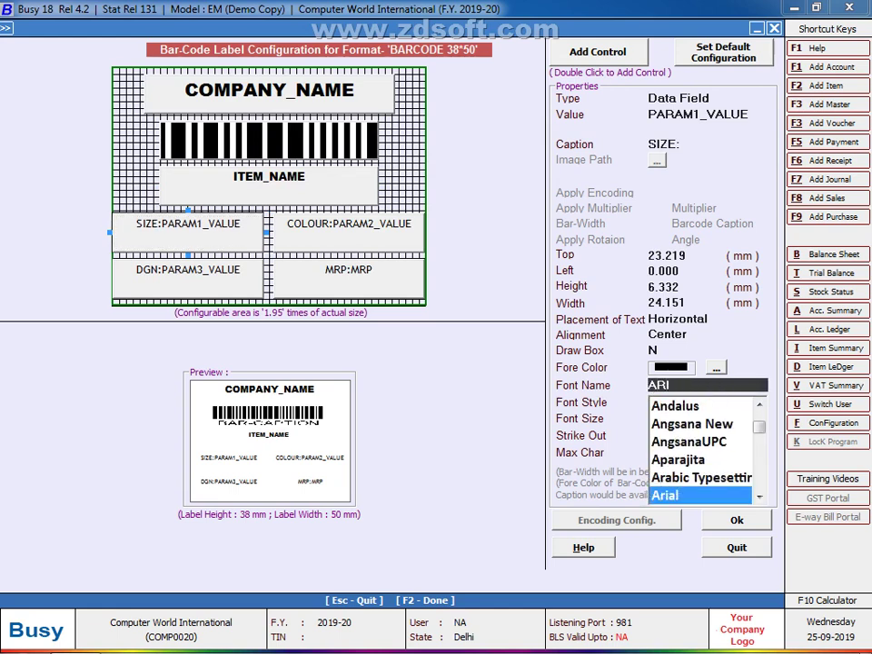
pyautogui.press('Down')
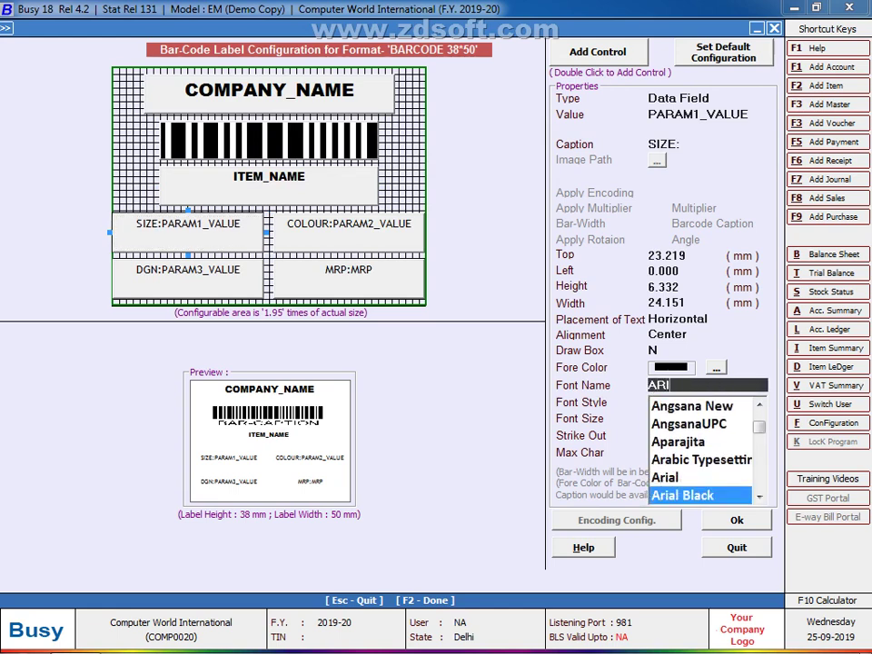
pyautogui.press('Return')
pyautogui.press('Down')
pyautogui.press('Down')
pyautogui.press('Return')
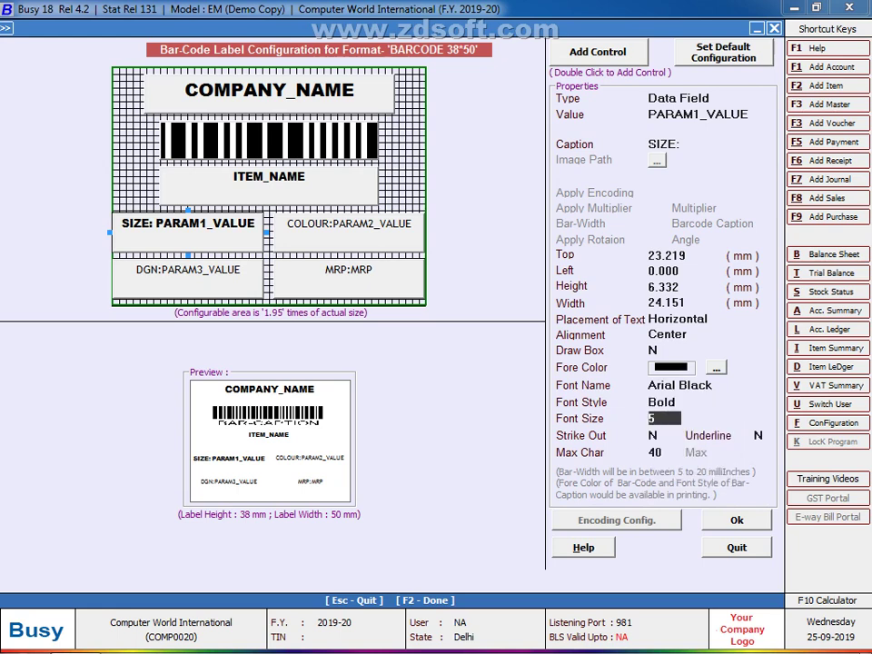
pyautogui.press('Return')
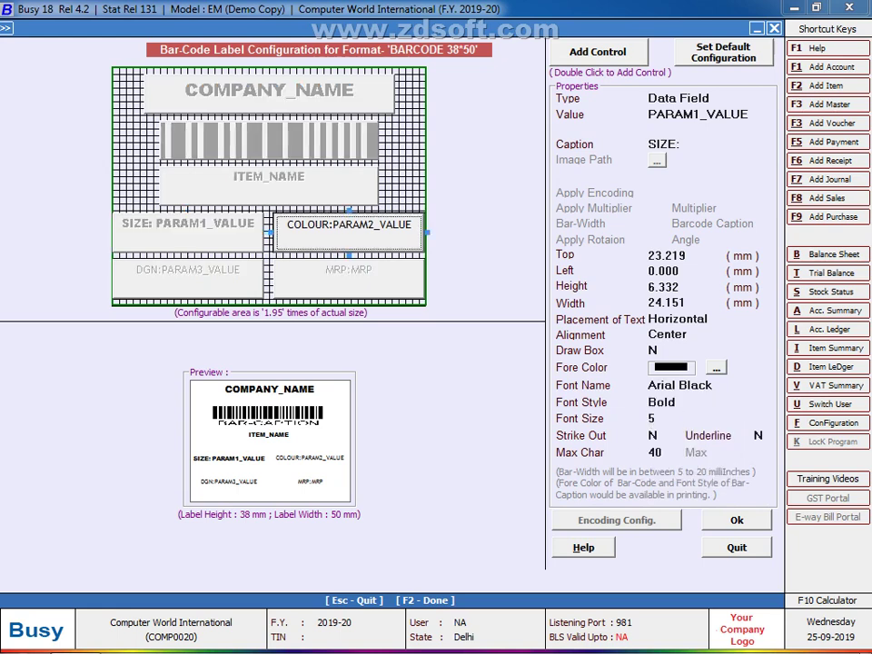
# Step: Make the COLOUR field Arial Black and Bold, dismissing the invalid data warning
pyautogui.press('BackSpace')
pyautogui.press('BackSpace')
pyautogui.press('BackSpace')
pyautogui.press('BackSpace')
pyautogui.press('BackSpace')
pyautogui.press('BackSpace')
pyautogui.press('BackSpace')
pyautogui.press('BackSpace')
pyautogui.press('BackSpace')
pyautogui.press('BackSpace')
pyautogui.press('BackSpace')
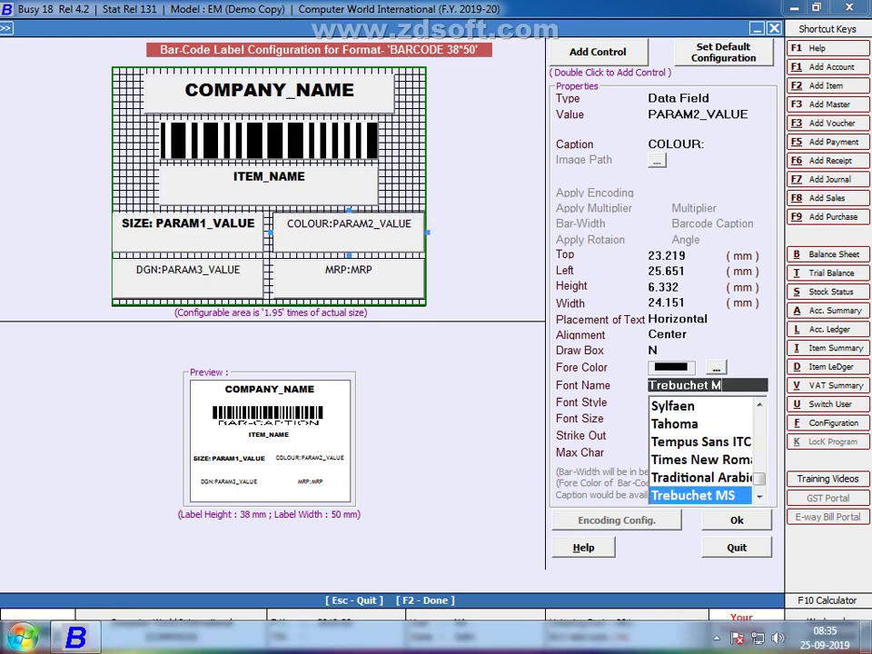
pyautogui.press('BackSpace')
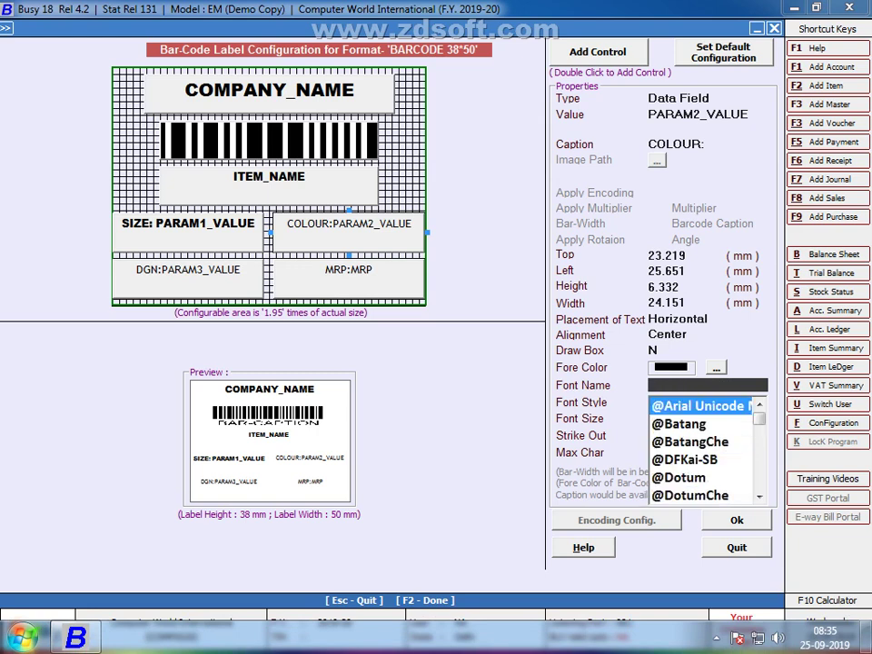
pyautogui.write('ARIAL')
pyautogui.press('Down')
pyautogui.press('Down')
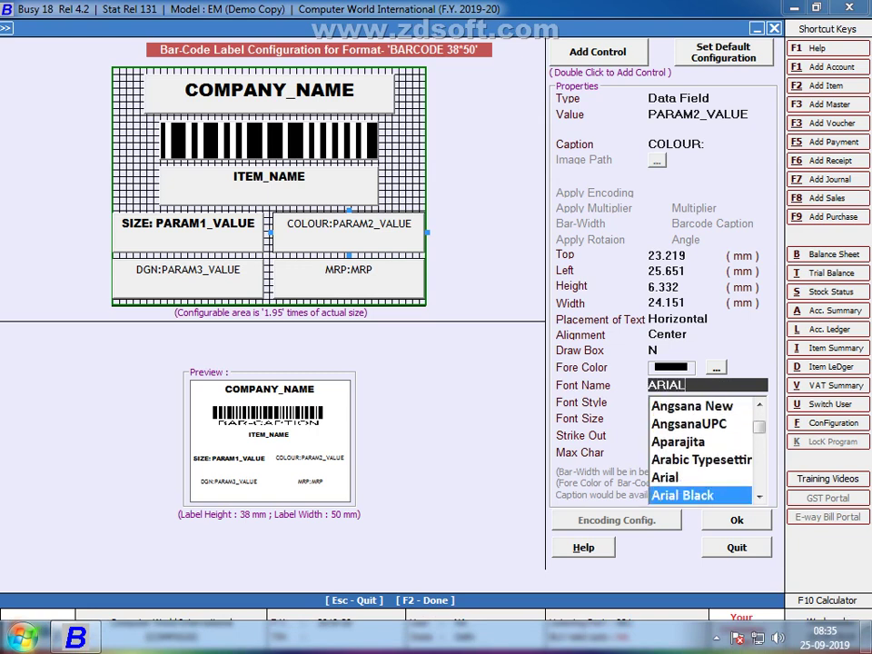
pyautogui.press('Up')
pyautogui.press('Return')
pyautogui.press('Down')
pyautogui.press('Down')
pyautogui.press('Return')
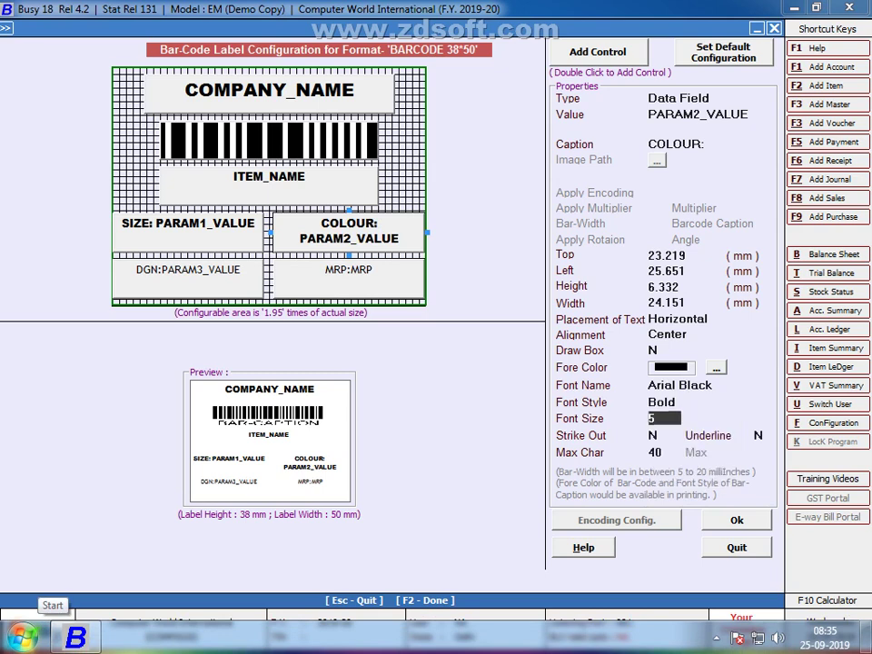
pyautogui.press('Return')
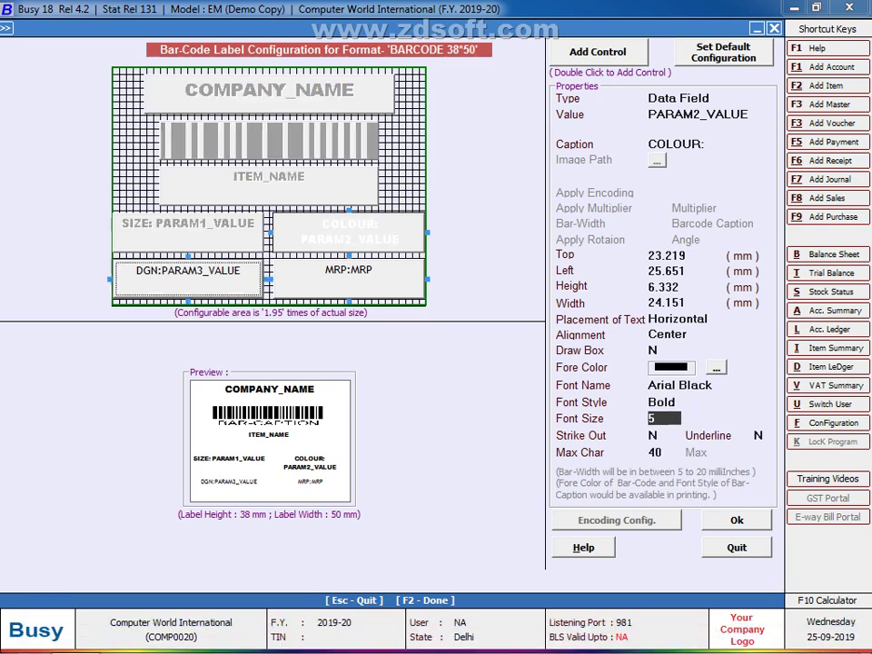
pyautogui.press('Return')
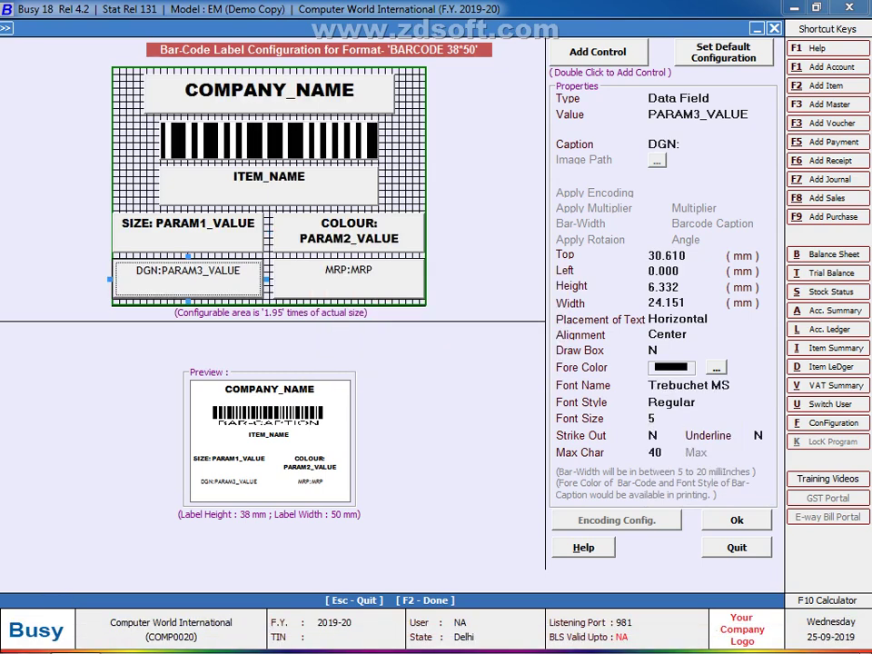
# Step: Make the DGN field Arial Black, Bold at size 5
pyautogui.press('BackSpace')
pyautogui.press('BackSpace')
pyautogui.press('BackSpace')
pyautogui.press('BackSpace')
pyautogui.press('BackSpace')
pyautogui.press('BackSpace')
pyautogui.press('BackSpace')
pyautogui.press('BackSpace')
pyautogui.press('BackSpace')
pyautogui.press('BackSpace')
pyautogui.press('BackSpace')
pyautogui.press('BackSpace')
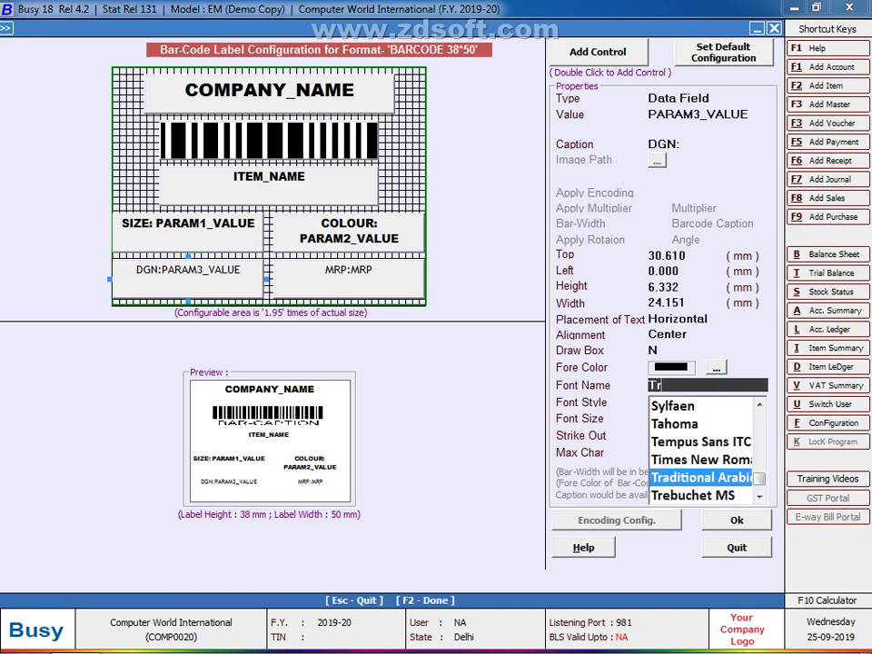
pyautogui.write('AR')
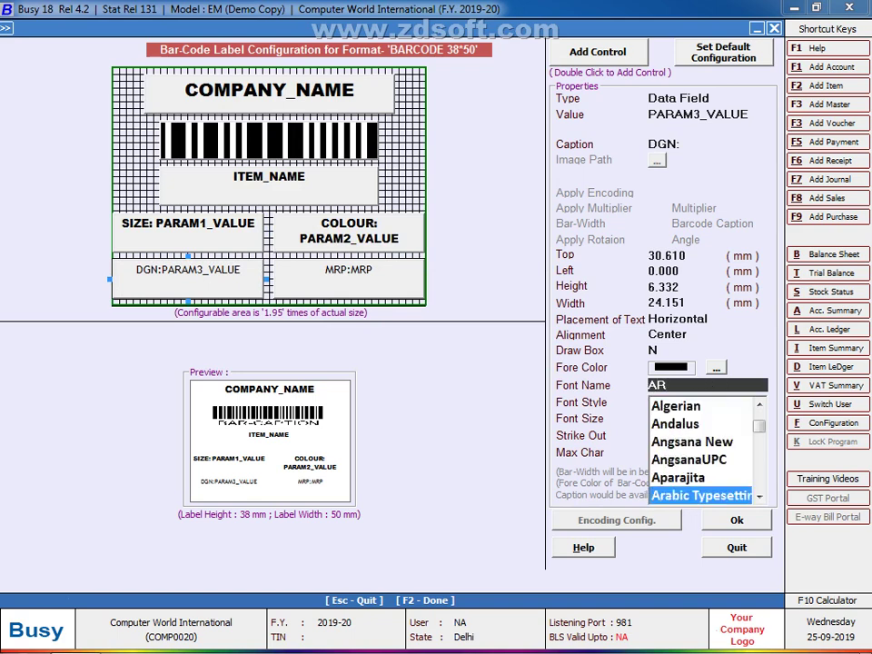
pyautogui.write('IAL')
pyautogui.press('Down')
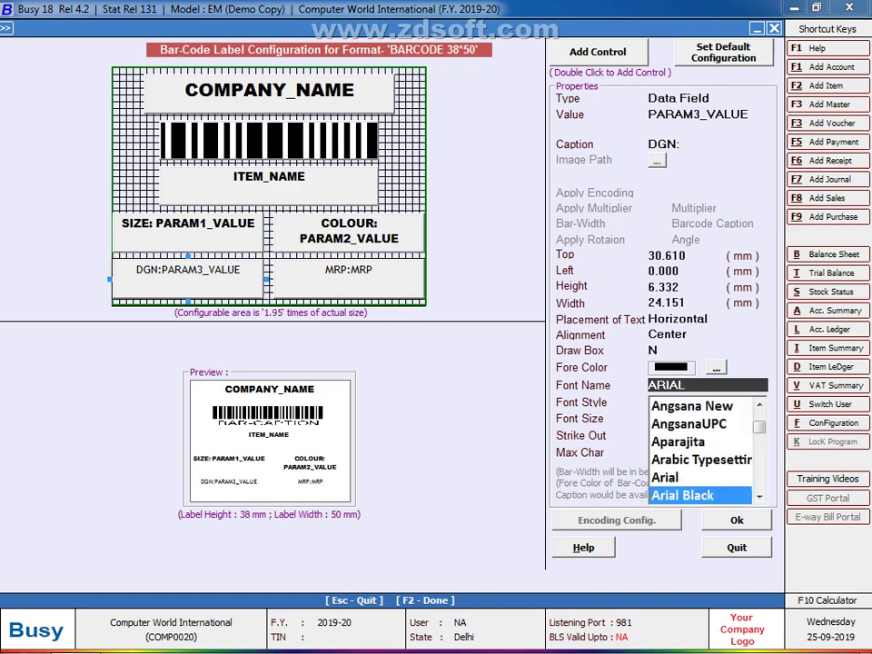
pyautogui.press('Return')
pyautogui.press('Down')
pyautogui.press('Down')
pyautogui.press('Return')
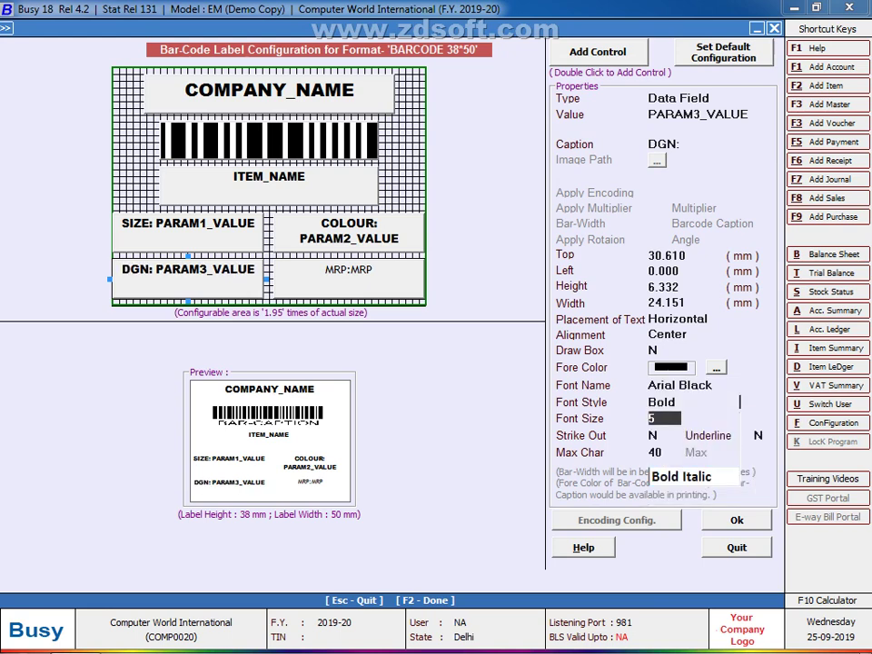
pyautogui.press('Return')
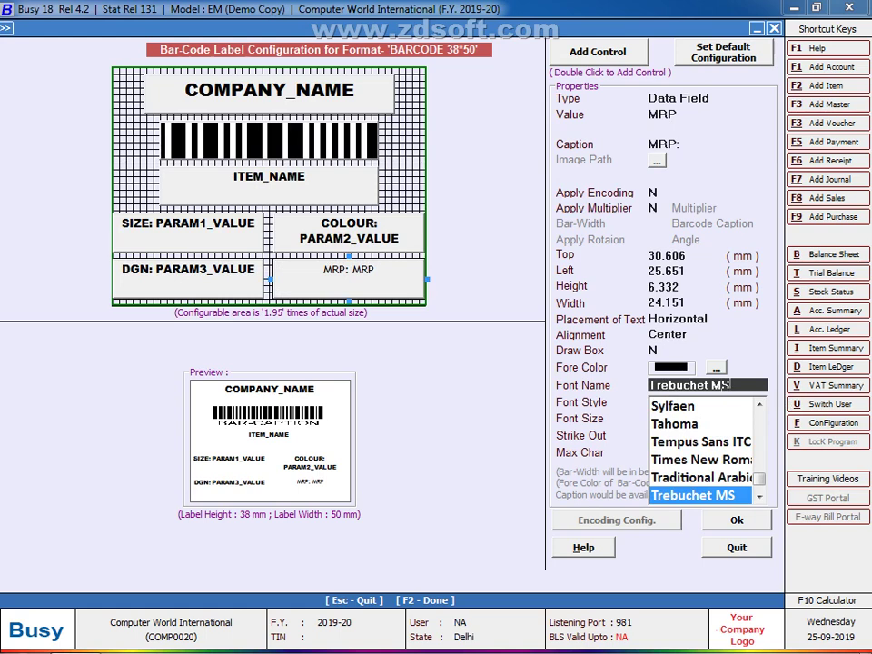
# Step: Set the MRP field's font to Arial Black with Bold style
pyautogui.press('BackSpace')
pyautogui.press('BackSpace')
pyautogui.press('BackSpace')
pyautogui.press('BackSpace')
pyautogui.press('BackSpace')
pyautogui.press('BackSpace')
pyautogui.press('BackSpace')
pyautogui.press('BackSpace')
pyautogui.press('BackSpace')
pyautogui.press('BackSpace')
pyautogui.press('BackSpace')
pyautogui.press('BackSpace')
pyautogui.write('A')
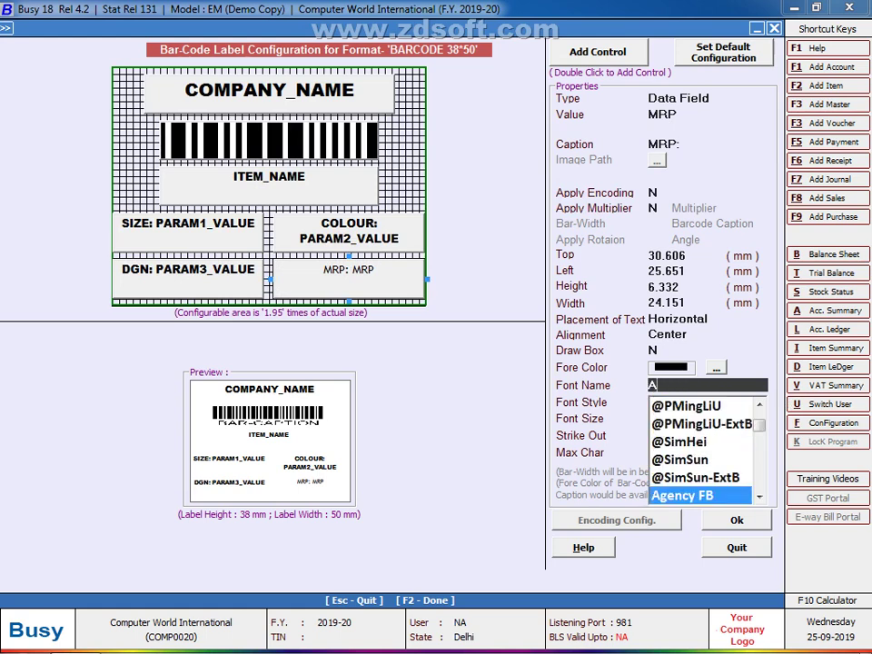
pyautogui.write('RIAL')
pyautogui.press('Down')
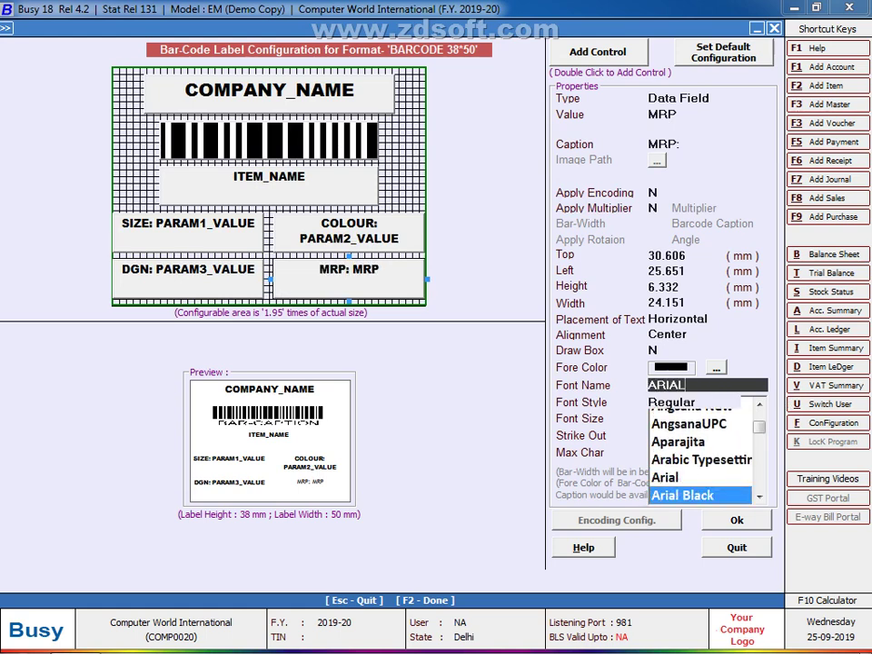
pyautogui.press('Return')
pyautogui.press('Down')
pyautogui.press('Down')
pyautogui.press('Return')
pyautogui.press('Return')
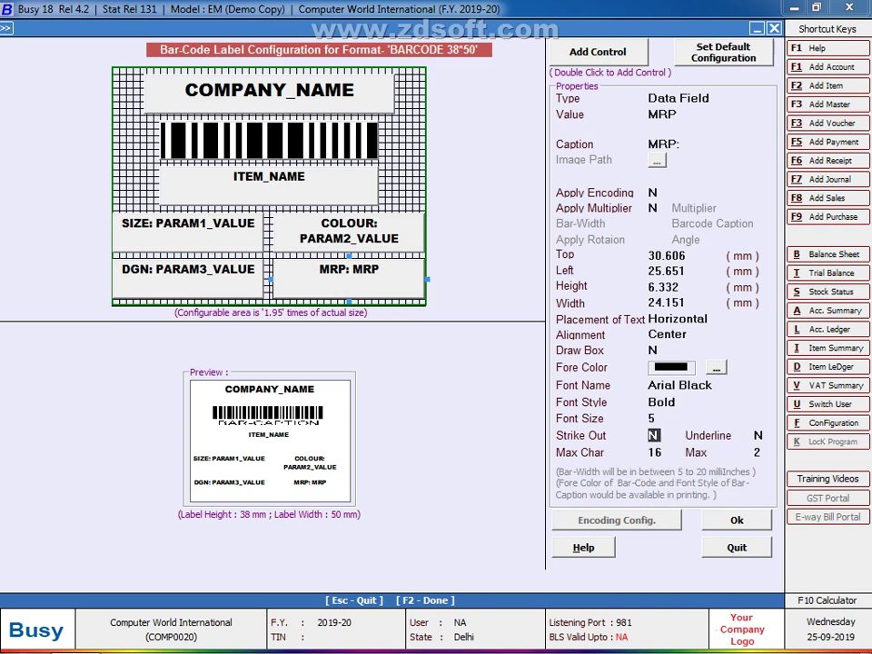
# Step: Left-align the COMPANY_NAME and ITEM_NAME fields
pyautogui.press('Escape')
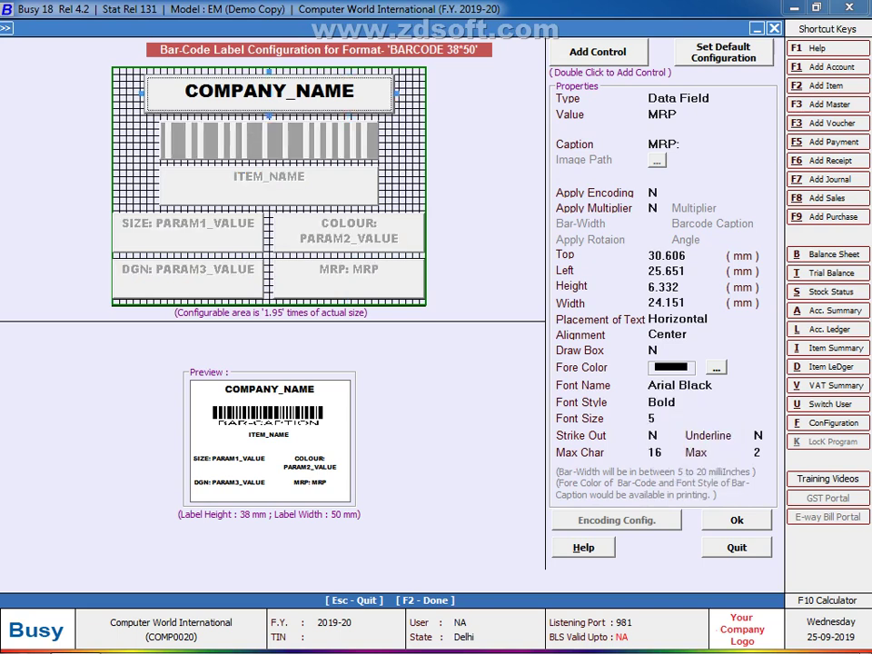
pyautogui.press('Return')
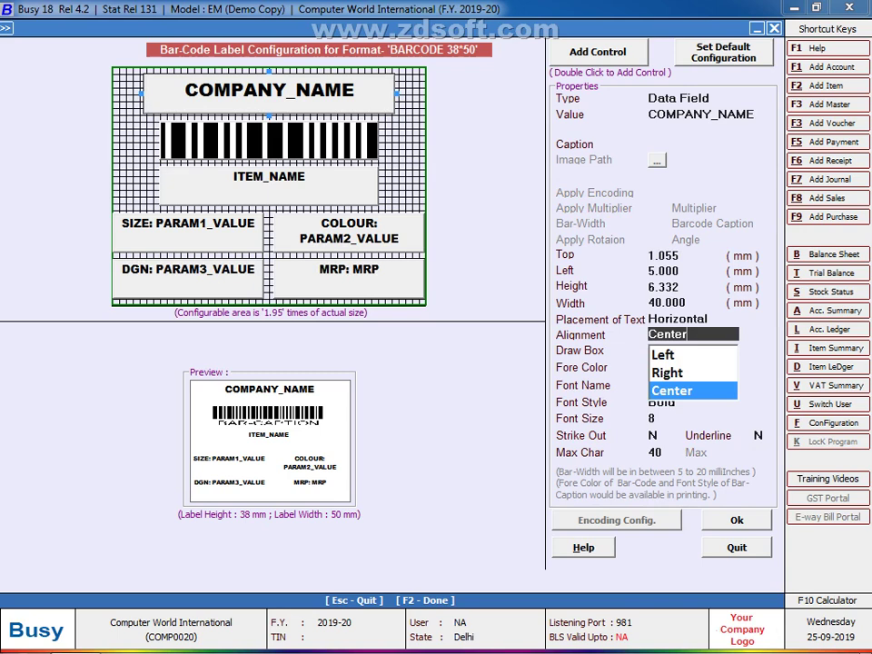
pyautogui.press('Up')
pyautogui.press('Up')
pyautogui.press('Return')
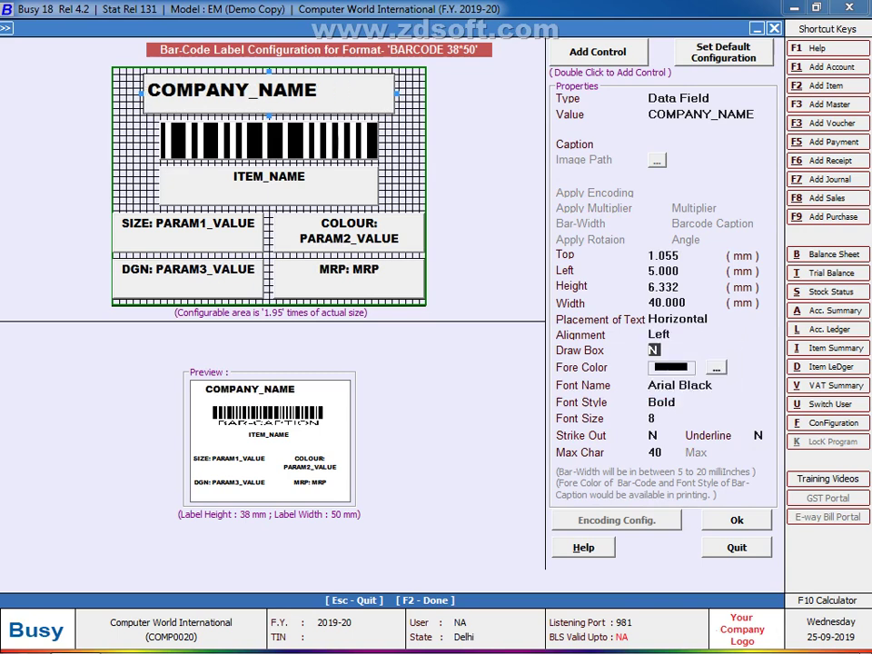
pyautogui.click(269, 139)
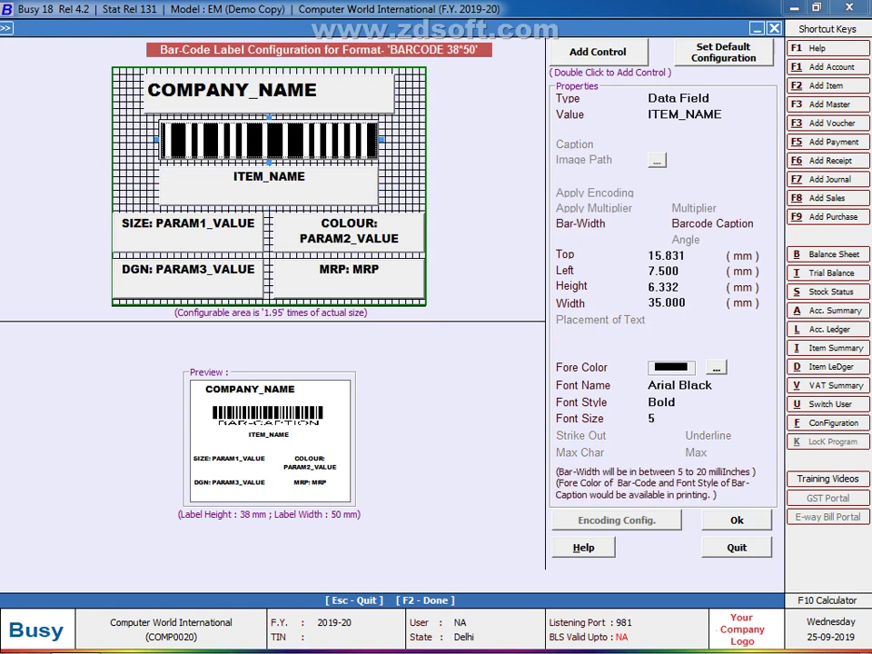
pyautogui.click(269, 186)
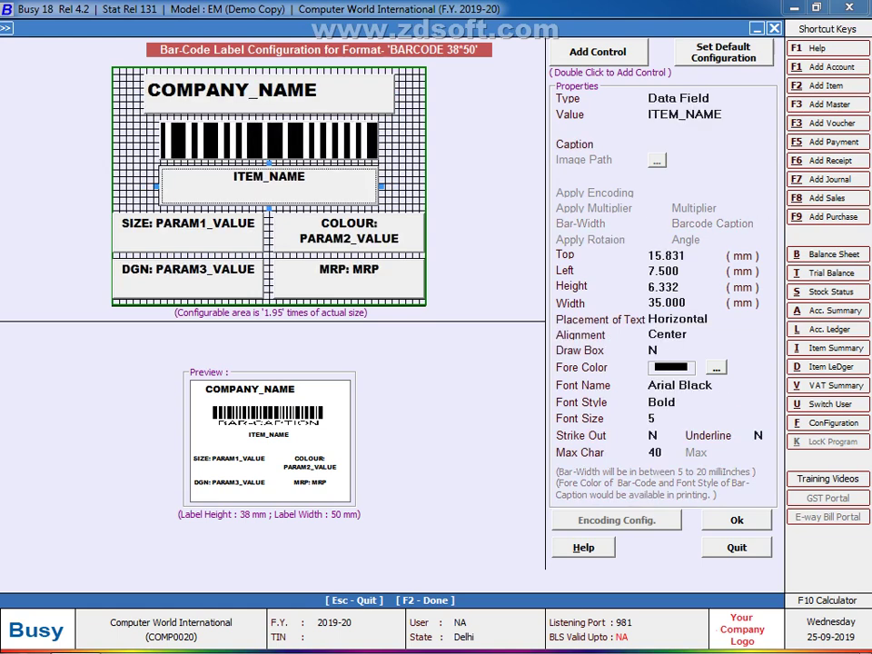
pyautogui.press('Return')
pyautogui.press('Up')
pyautogui.press('Up')
pyautogui.press('Return')
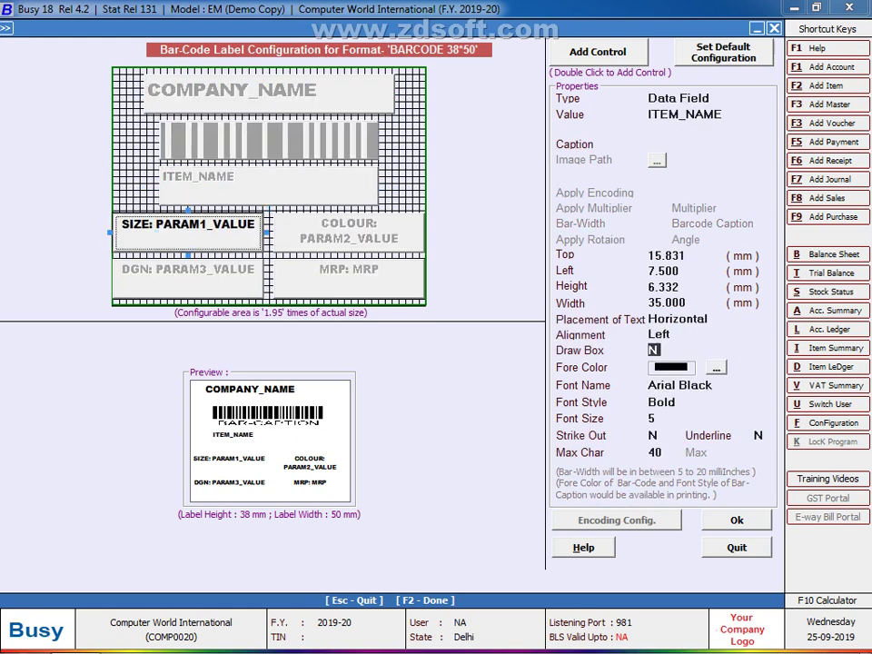
# Step: Left-align the SIZE and DGN fields
pyautogui.press('Return')
pyautogui.press('Return')
pyautogui.press('Return')
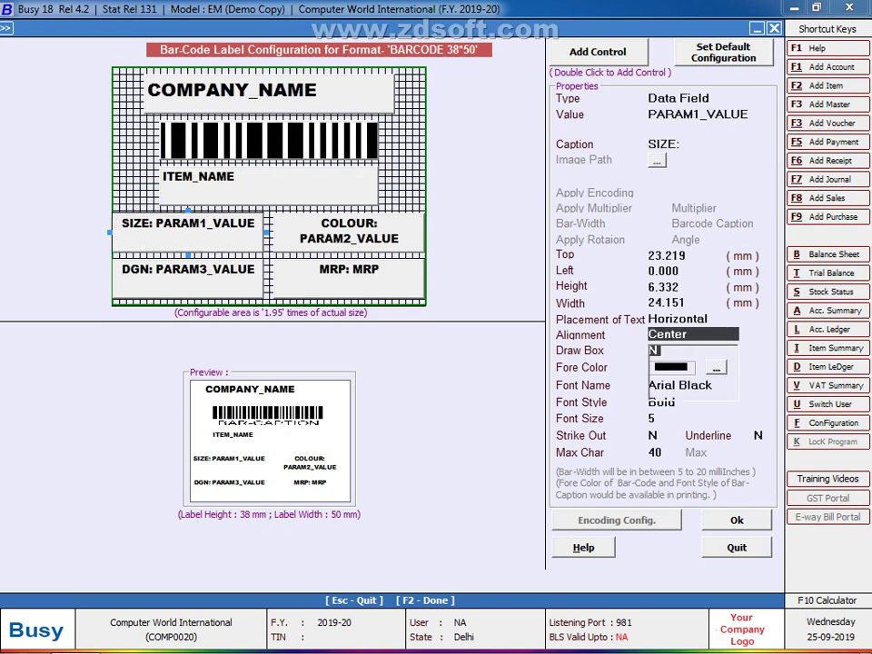
pyautogui.press('Up')
pyautogui.press('Return')
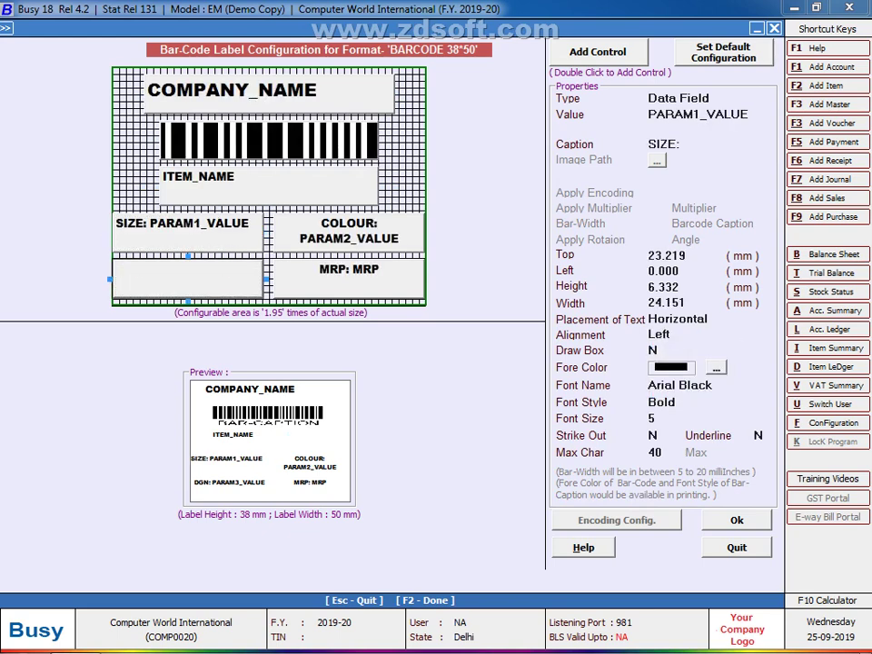
pyautogui.press('Return')
pyautogui.press('Return')
pyautogui.press('Up')
pyautogui.press('Return')
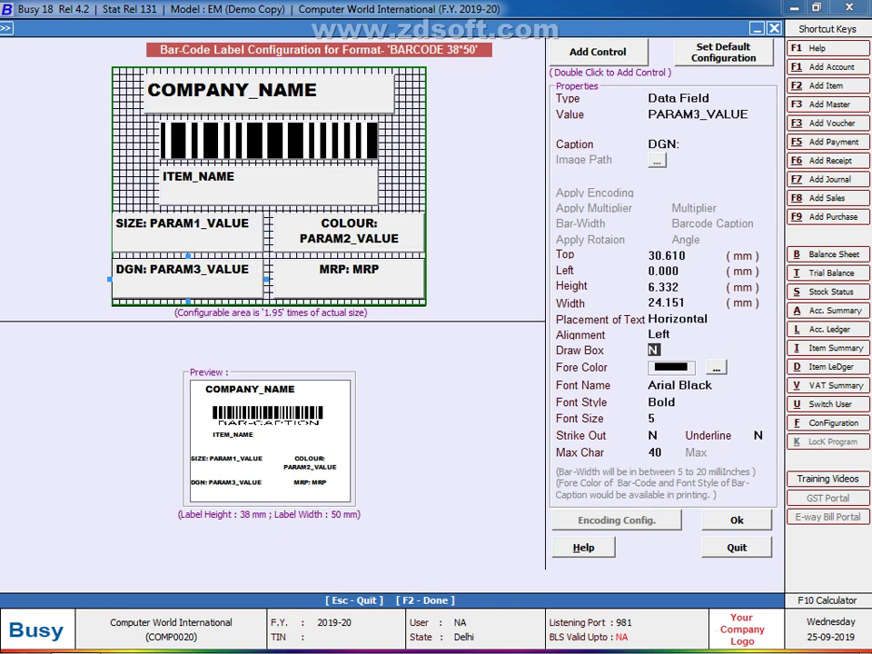
# Step: Left-align the COLOUR and MRP fields
pyautogui.press('Return')
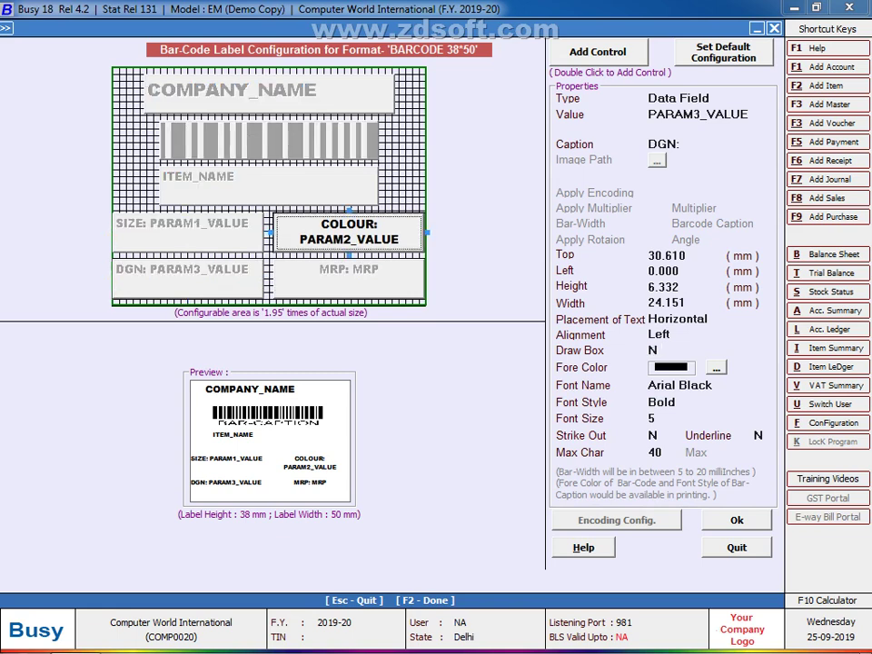
pyautogui.press('Return')
pyautogui.press('Return')
pyautogui.press('Up')
pyautogui.press('Up')
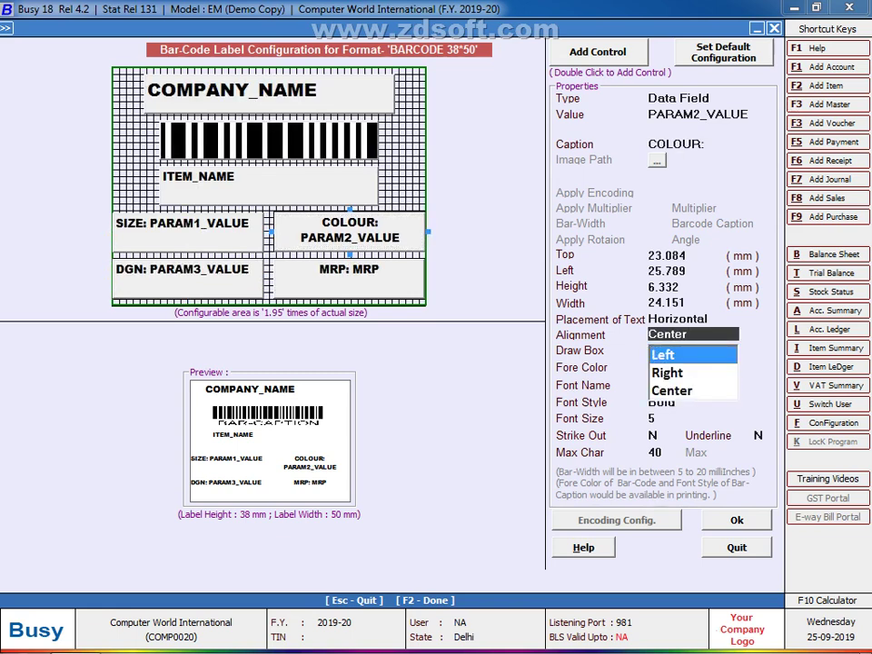
pyautogui.press('Return')
pyautogui.press('Return')
pyautogui.press('Return')
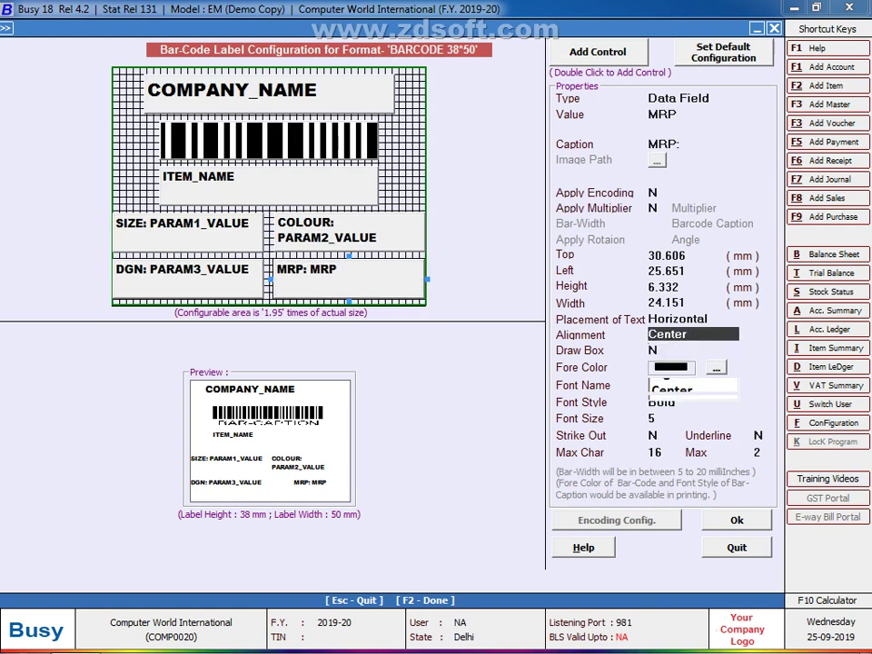
pyautogui.press('Up')
pyautogui.press('Up')
pyautogui.press('Return')
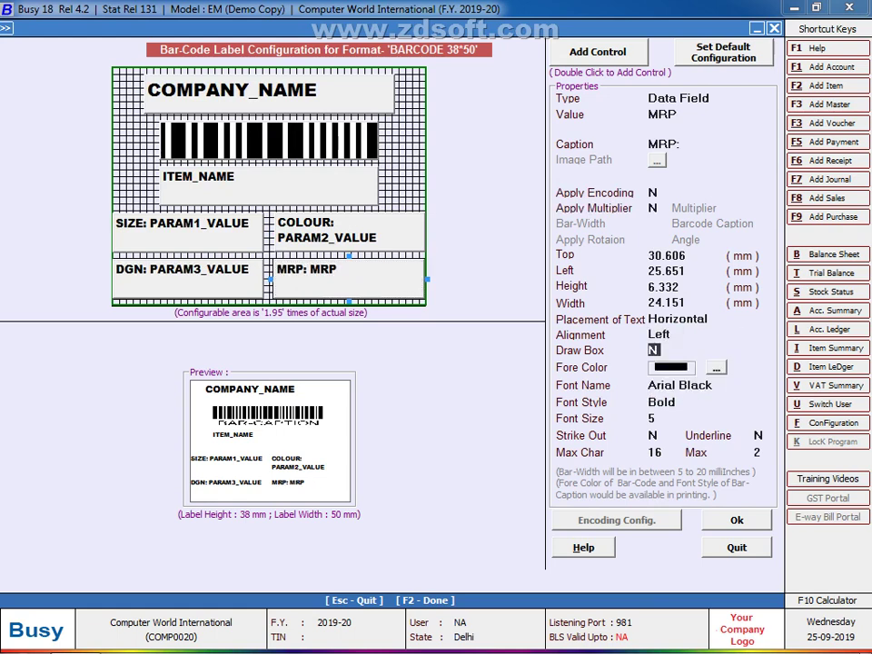
pyautogui.click(269, 92)
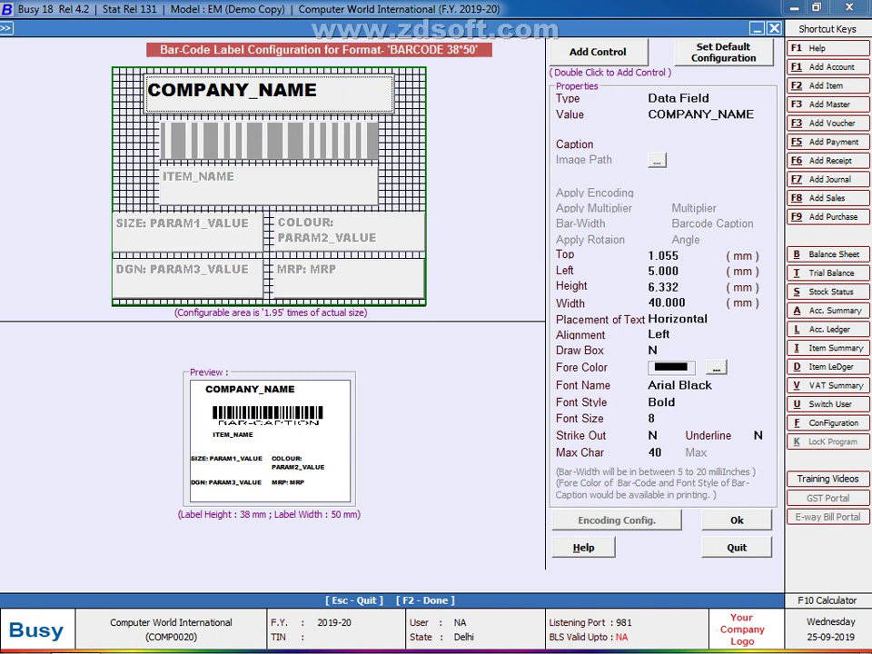
# Step: Move the company name against the left edge and the barcode flush left beneath it
pyautogui.moveTo(269, 92); pyautogui.dragTo(163, 85)
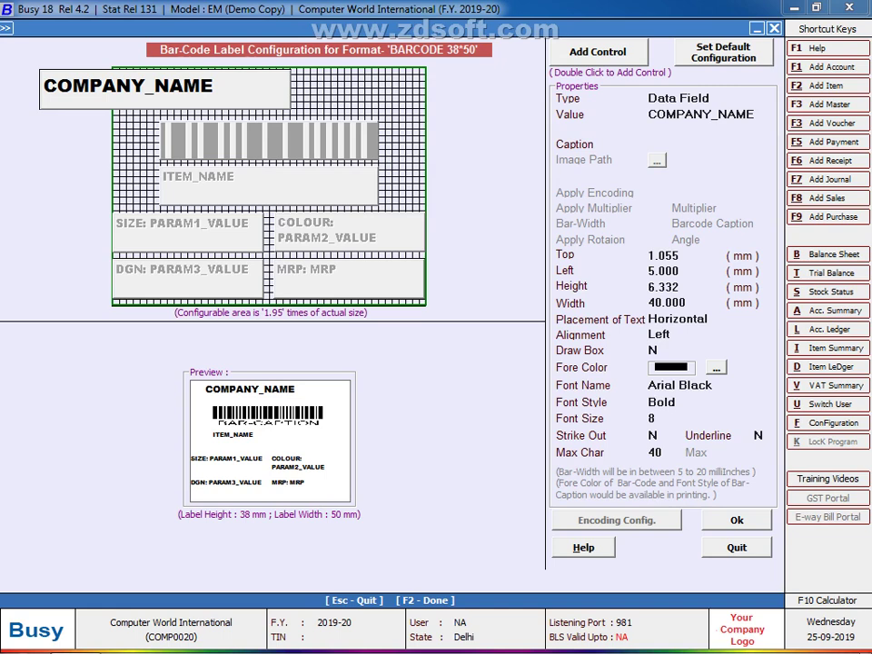
pyautogui.moveTo(163, 86); pyautogui.dragTo(269, 92)
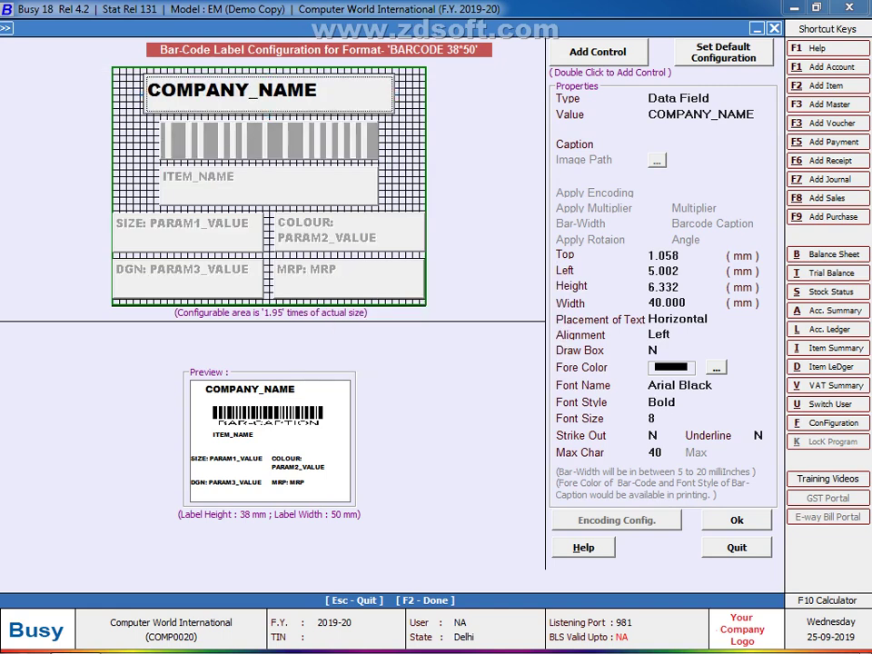
pyautogui.moveTo(269, 91); pyautogui.dragTo(229, 95)
pyautogui.moveTo(264, 92); pyautogui.dragTo(237, 87)
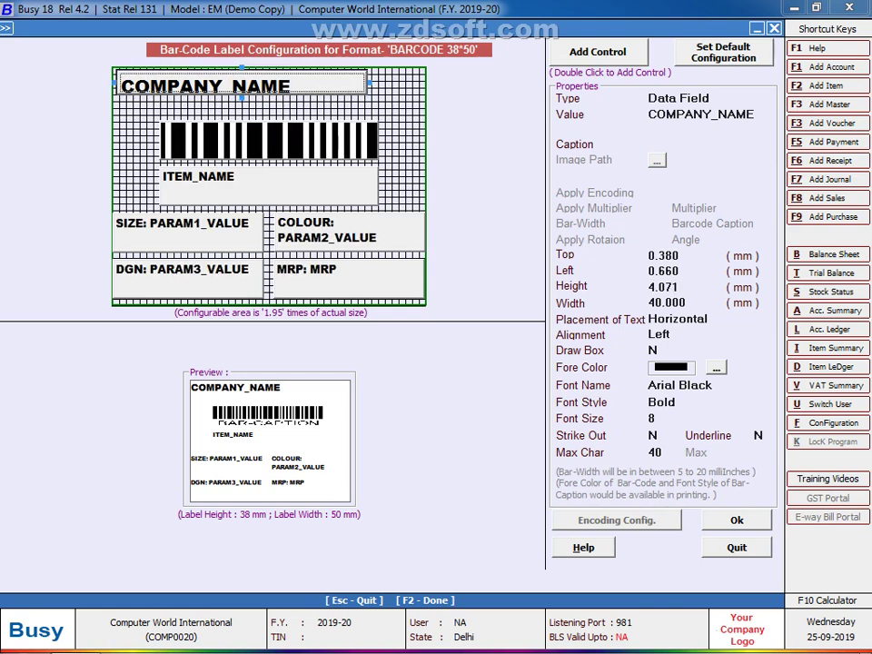
pyautogui.moveTo(269, 141); pyautogui.dragTo(188, 110)
pyautogui.press('Return')
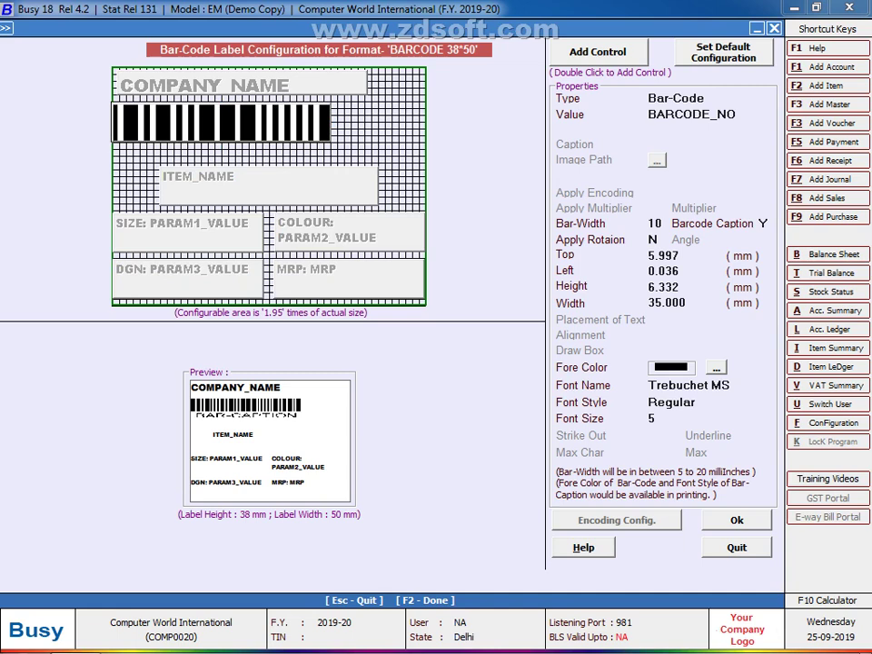
# Step: Move the barcode up under the company name and reduce its height to 4.749 mm
pyautogui.moveTo(188, 110)
pyautogui.mouseDown()
pyautogui.moveTo(195, 108)
pyautogui.moveTo(186, 107)
pyautogui.mouseUp()
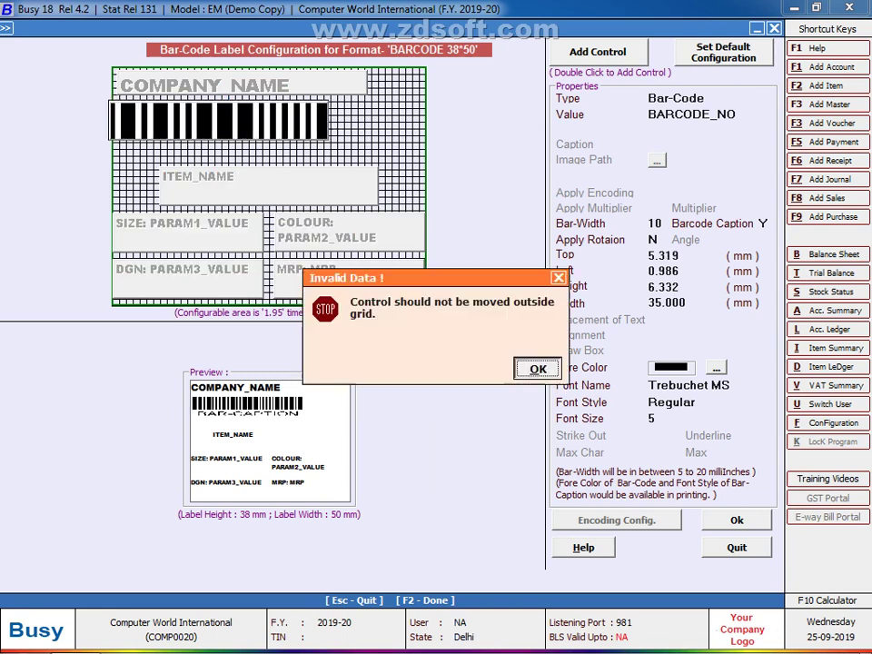
pyautogui.press('Return')
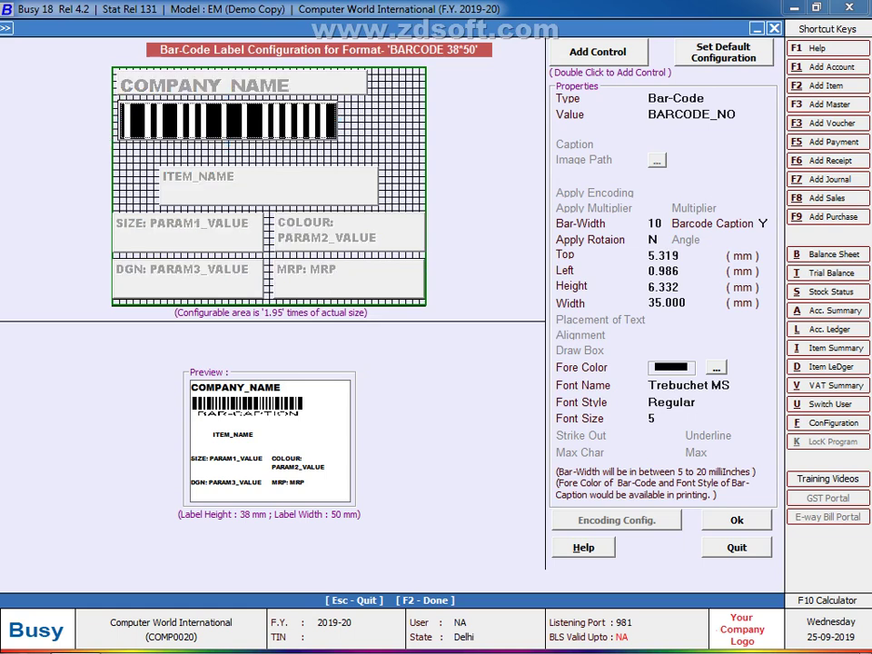
pyautogui.press('Up')
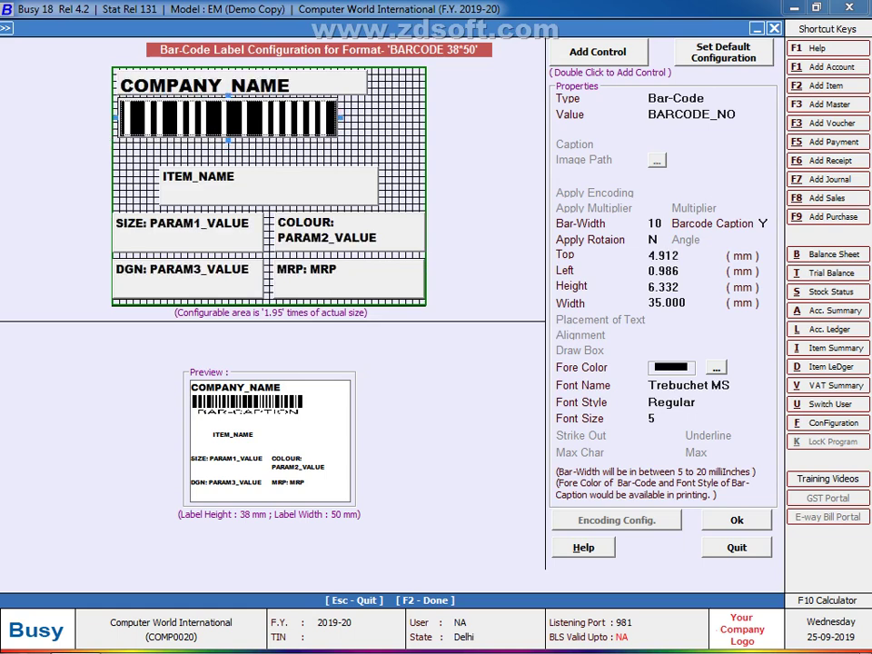
pyautogui.hotkey('shift', 'Up')
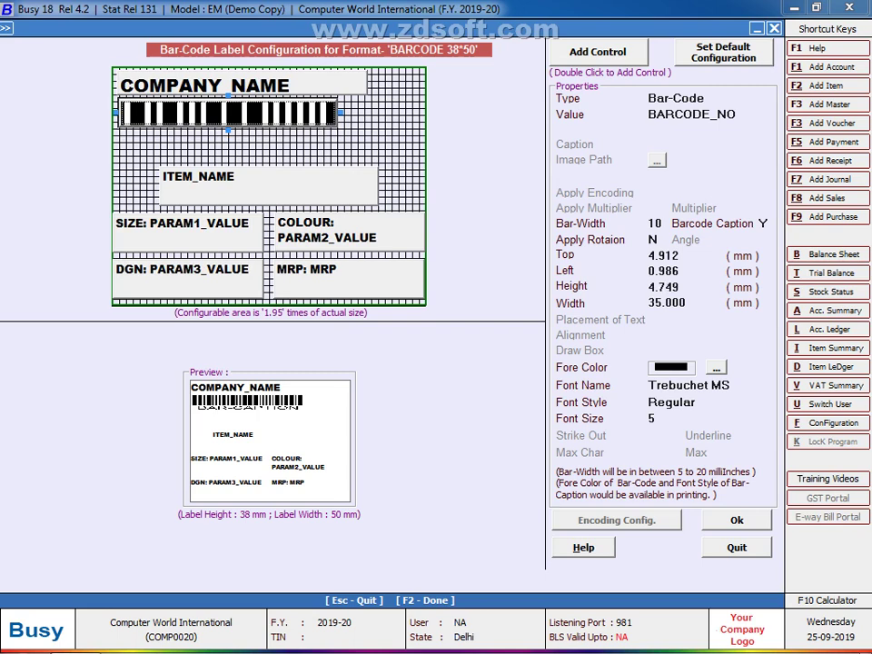
# Step: Move ITEM_NAME under the barcode at Top 10.882, Left 0.443 mm, shrinking its height to 4.342
pyautogui.click(268, 185)
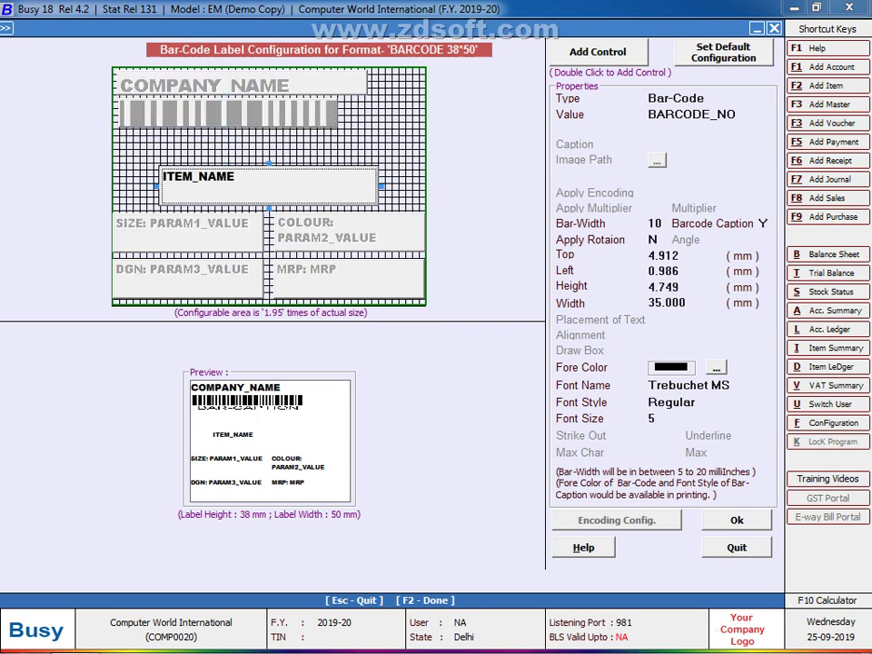
pyautogui.moveTo(267, 185); pyautogui.dragTo(244, 164)
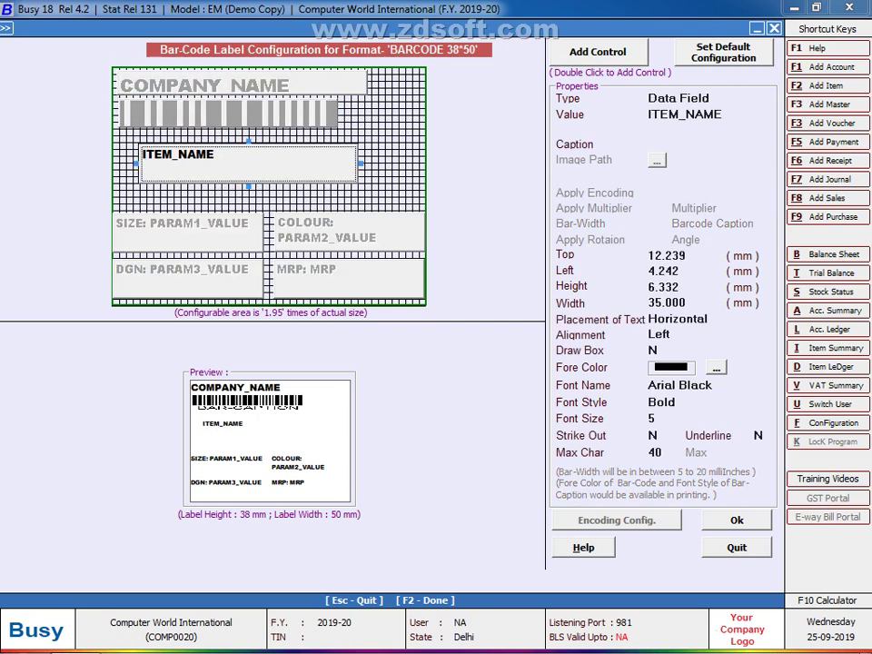
pyautogui.press('Up')
pyautogui.press('Left')
pyautogui.press('Left')
pyautogui.press('Left')
pyautogui.press('Left')
pyautogui.press('Left')
pyautogui.press('Left')
pyautogui.press('Left')
pyautogui.press('Left')
pyautogui.press('Left')
pyautogui.press('Up')
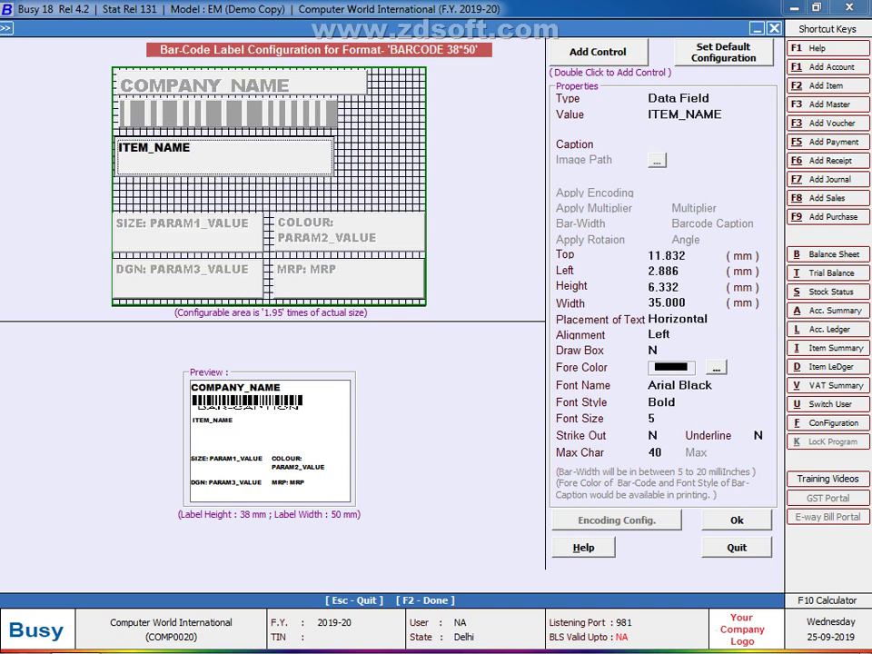
pyautogui.hotkey('shift', 'Up')
pyautogui.hotkey('shift', 'Up')
pyautogui.hotkey('shift', 'Up')
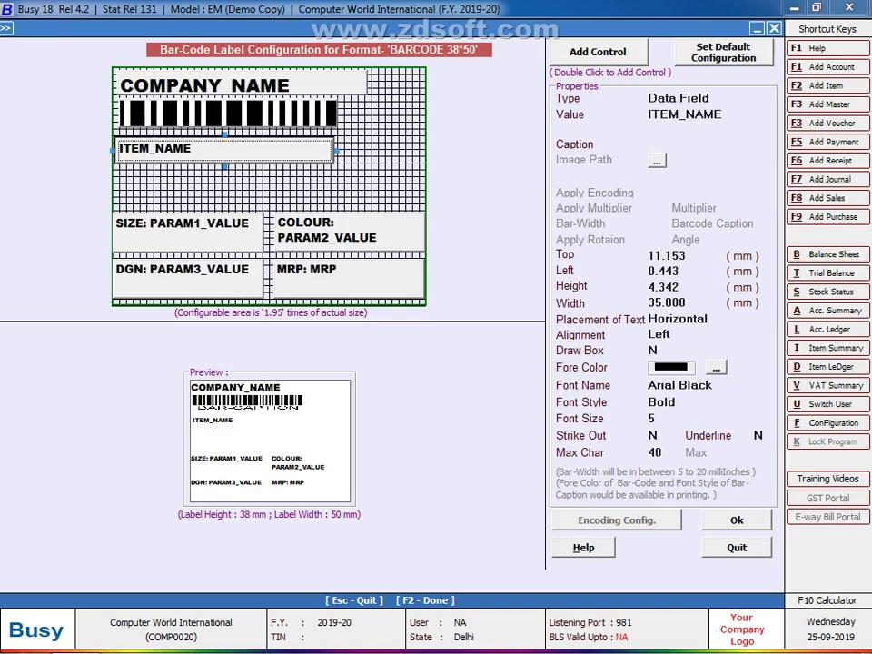
pyautogui.press('Up')
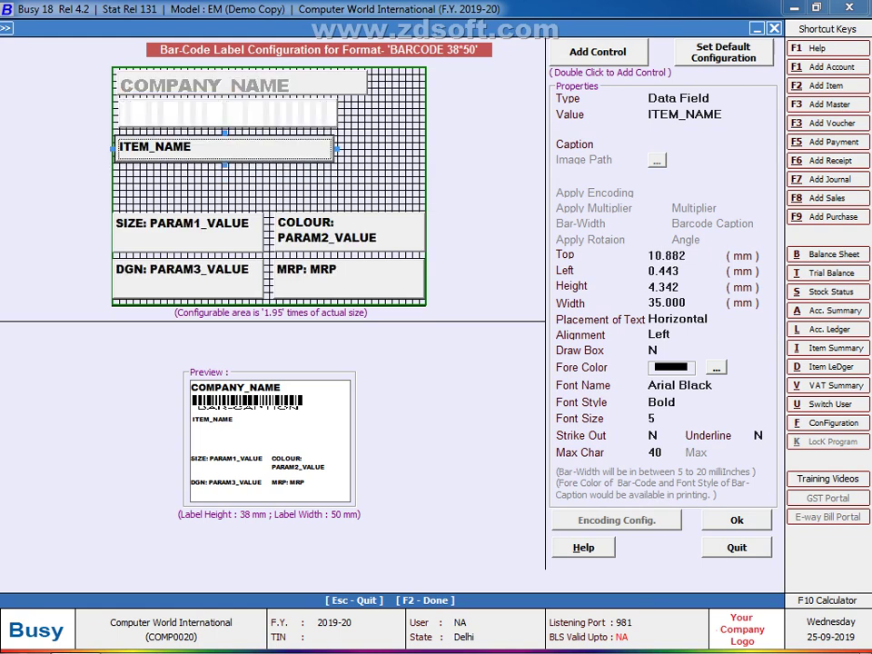
pyautogui.press('Up')
pyautogui.press('Up')
pyautogui.press('Right')
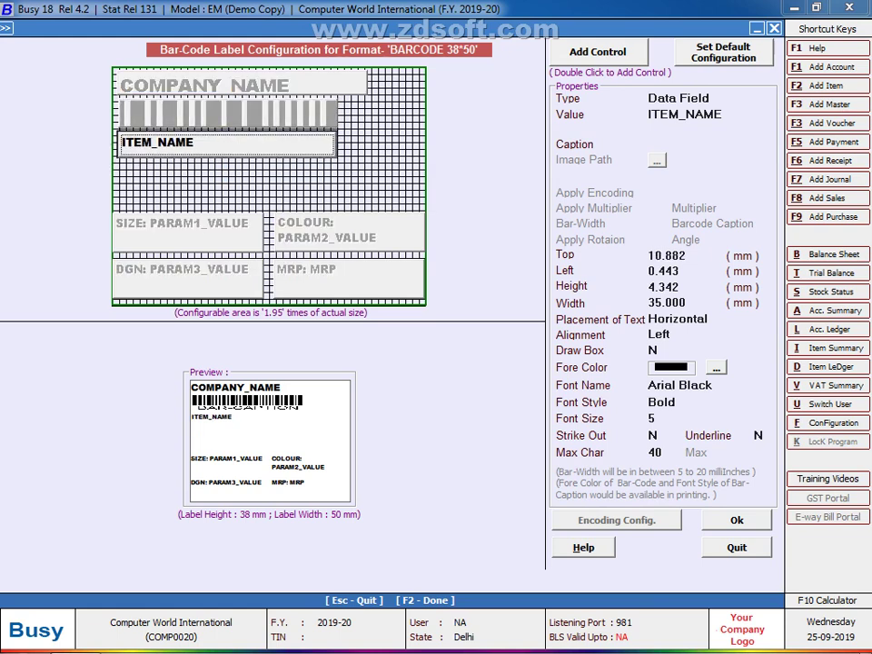
# Step: Place SIZE directly under ITEM_NAME and a shortened COLOUR field beneath it at the left
pyautogui.moveTo(182, 229); pyautogui.dragTo(153, 260)
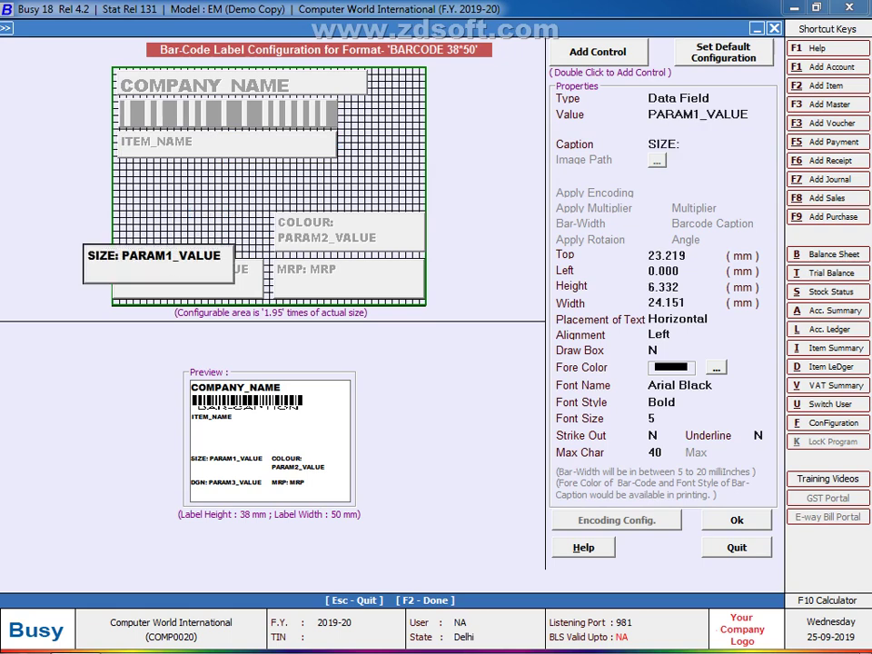
pyautogui.press('Return')
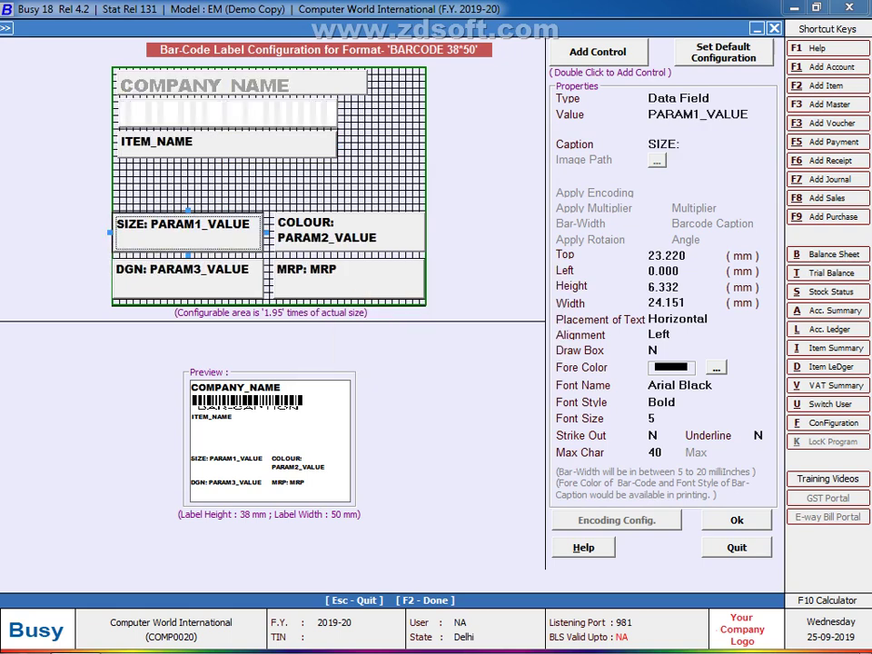
pyautogui.moveTo(188, 231); pyautogui.dragTo(191, 180)
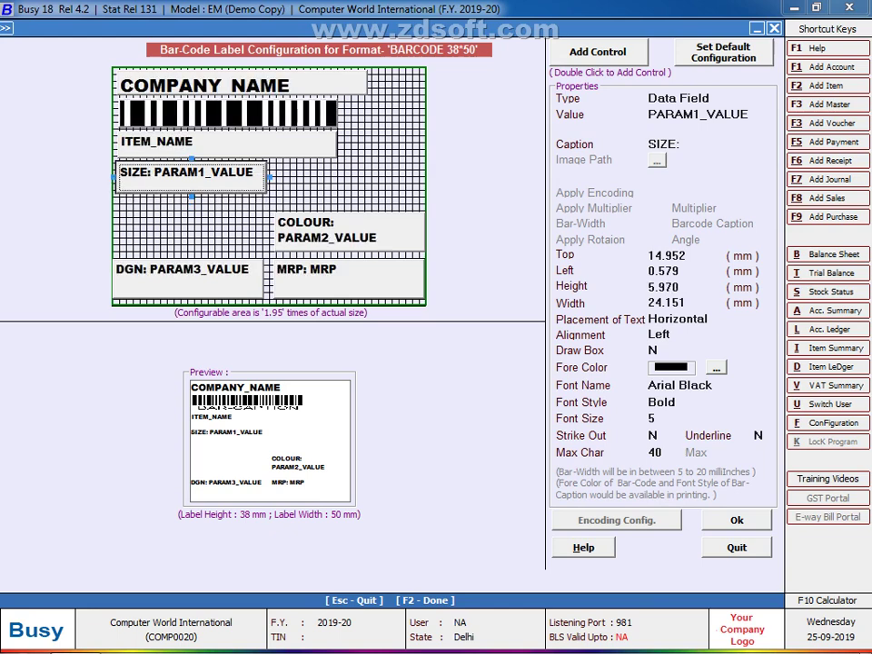
pyautogui.click(349, 229)
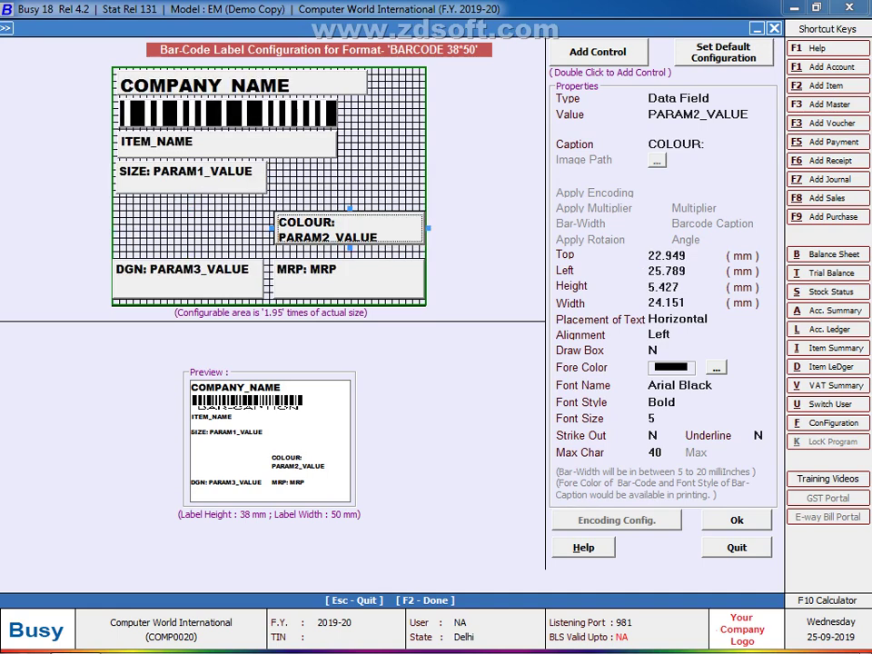
pyautogui.moveTo(349, 246); pyautogui.dragTo(350, 242)
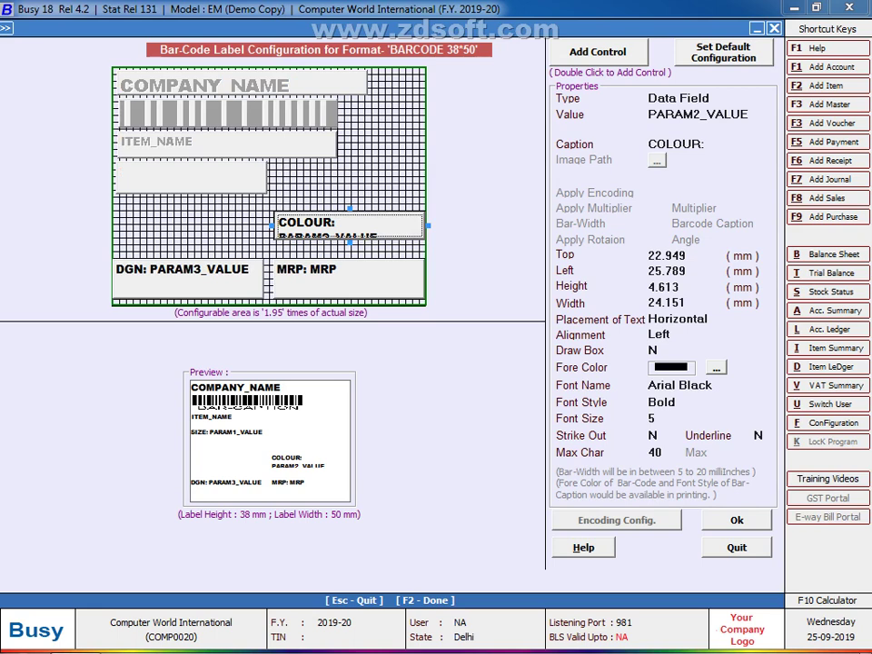
pyautogui.moveTo(349, 225); pyautogui.dragTo(142, 202)
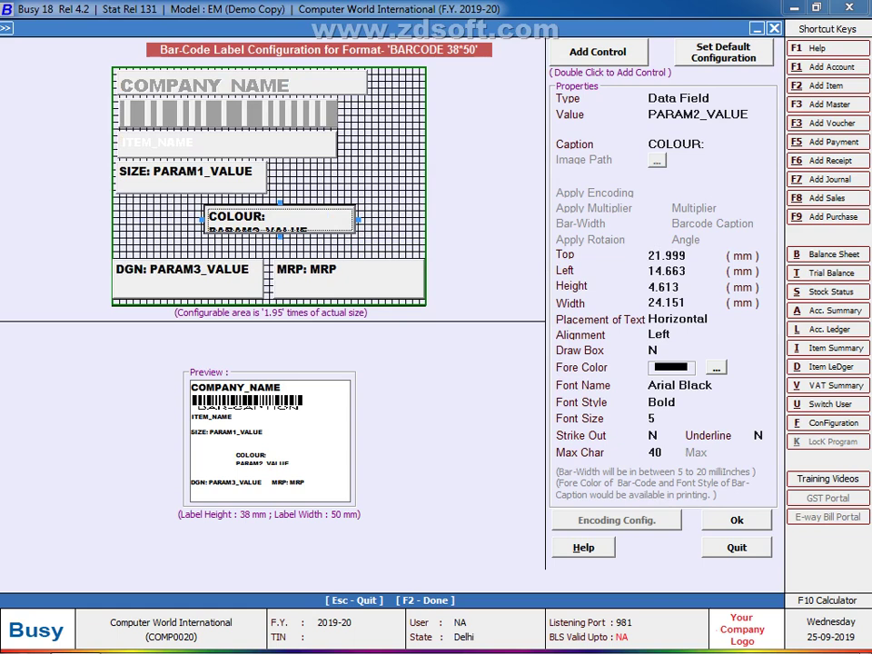
pyautogui.moveTo(280, 221); pyautogui.dragTo(177, 211)
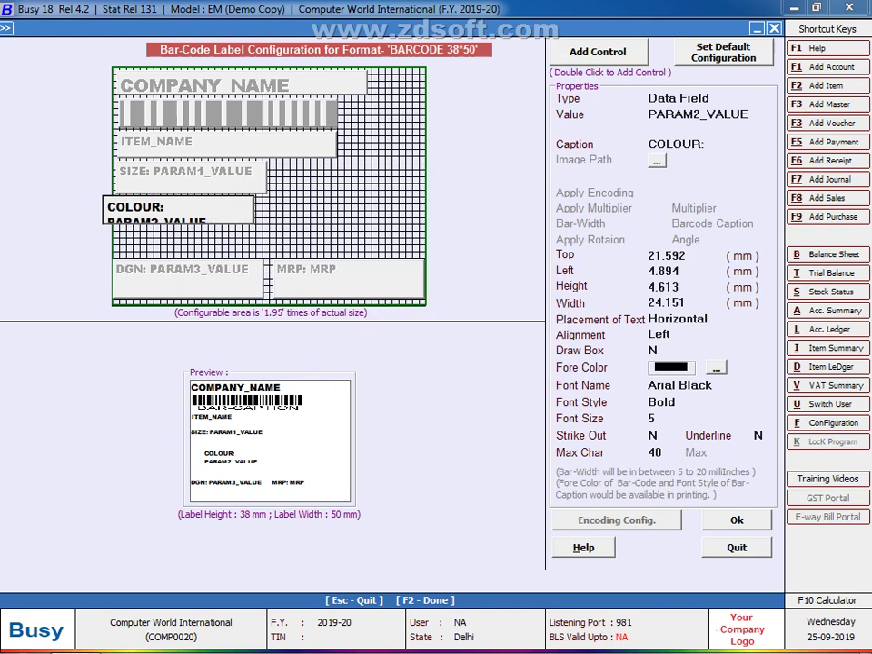
pyautogui.moveTo(177, 212); pyautogui.dragTo(189, 214)
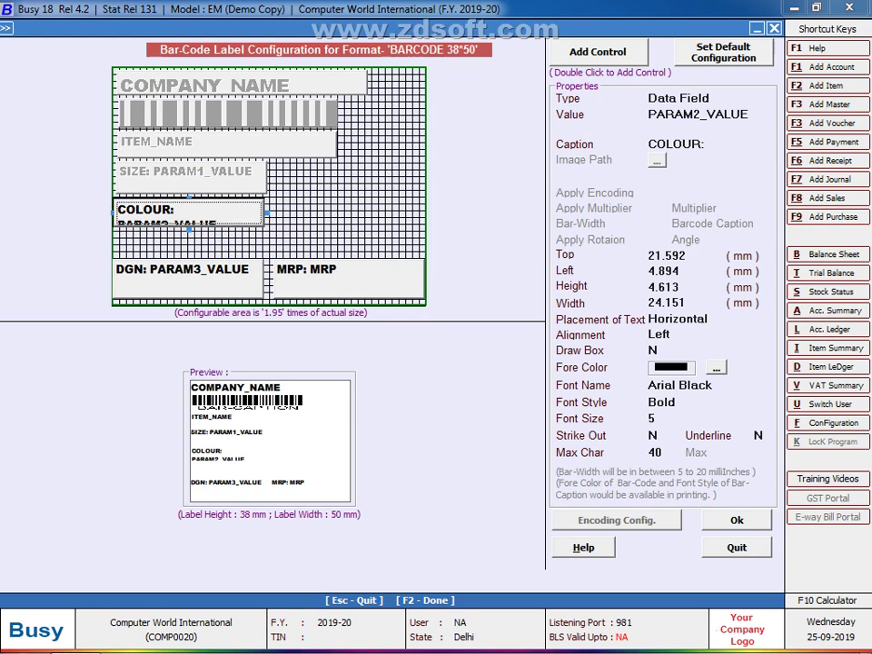
# Step: Shorten DGN and MRP and stack them below COLOUR, with MRP at Top 32.103, Left 0.416 mm
pyautogui.click(189, 278)
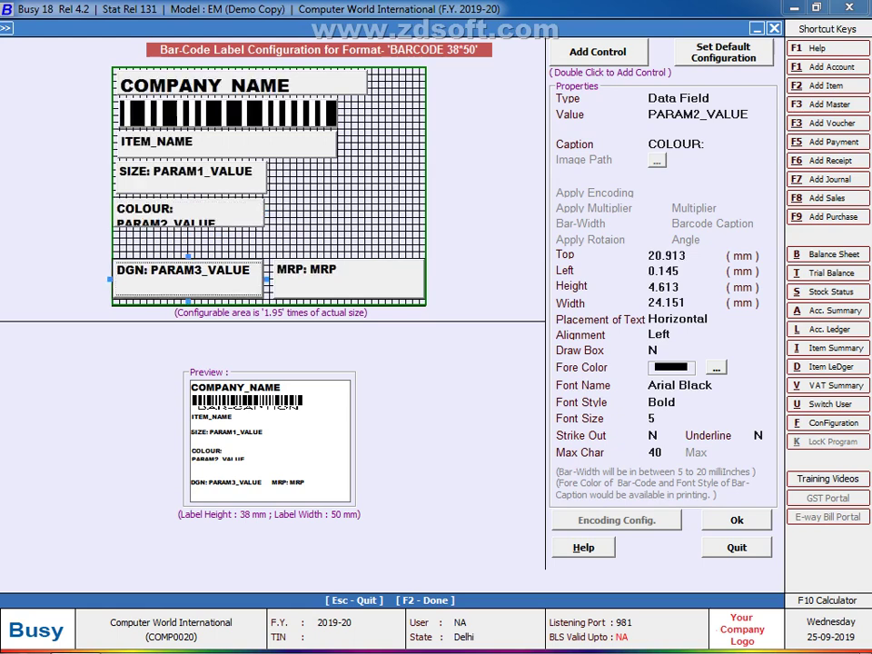
pyautogui.moveTo(187, 299); pyautogui.dragTo(187, 248)
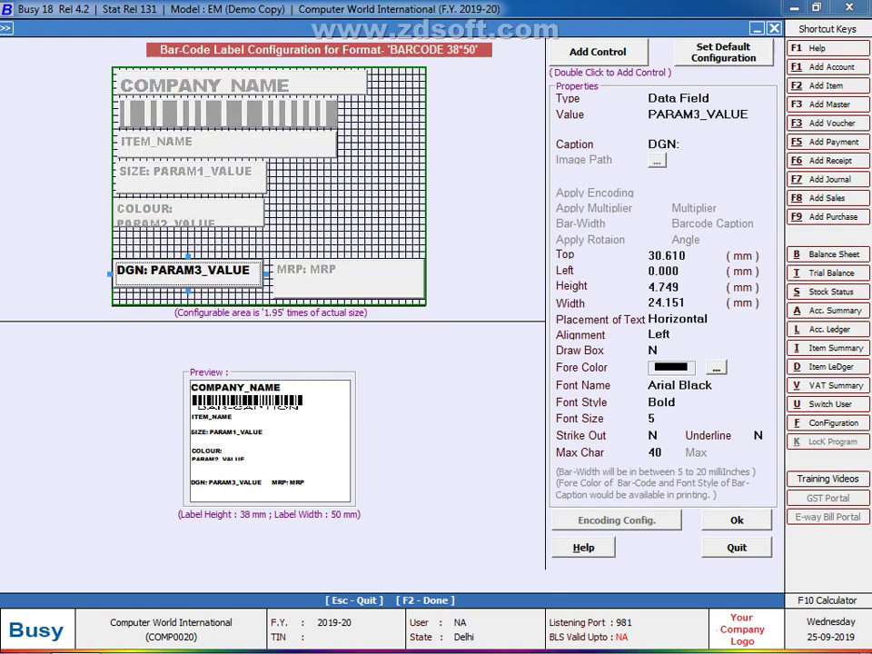
pyautogui.moveTo(187, 269); pyautogui.dragTo(184, 256)
pyautogui.moveTo(187, 270); pyautogui.dragTo(193, 245)
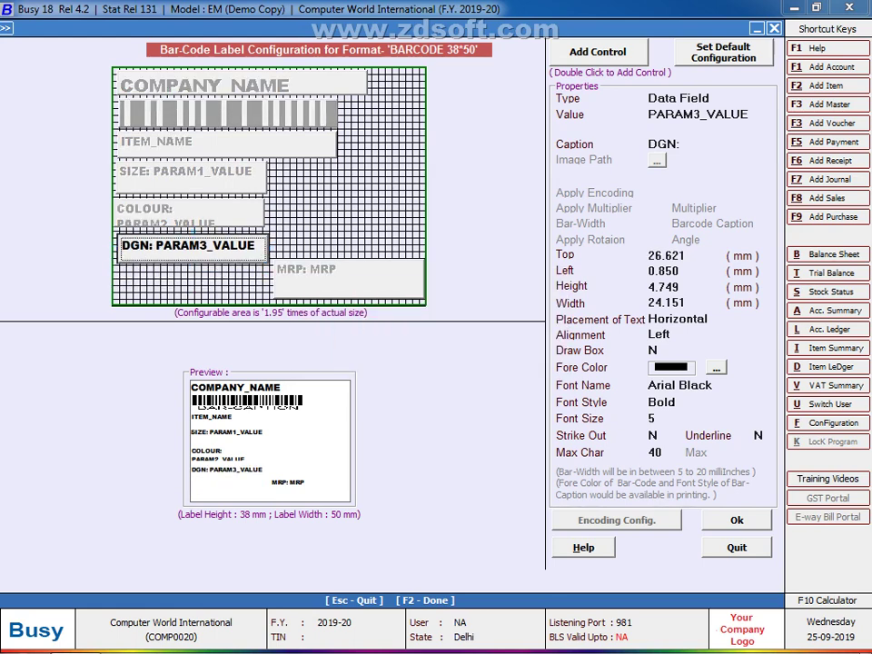
pyautogui.click(348, 279)
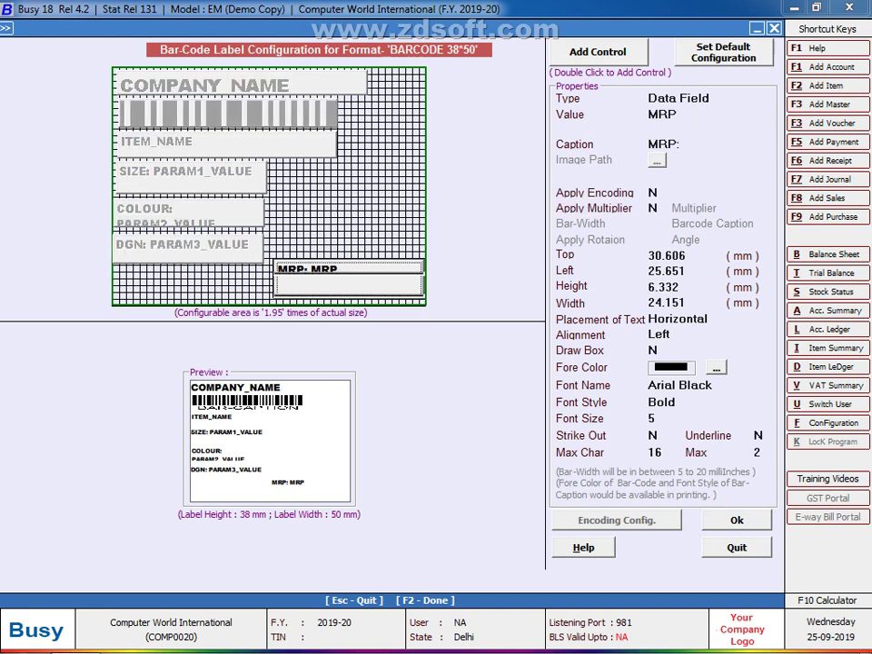
pyautogui.moveTo(349, 300); pyautogui.dragTo(191, 288)
pyautogui.press('Return')
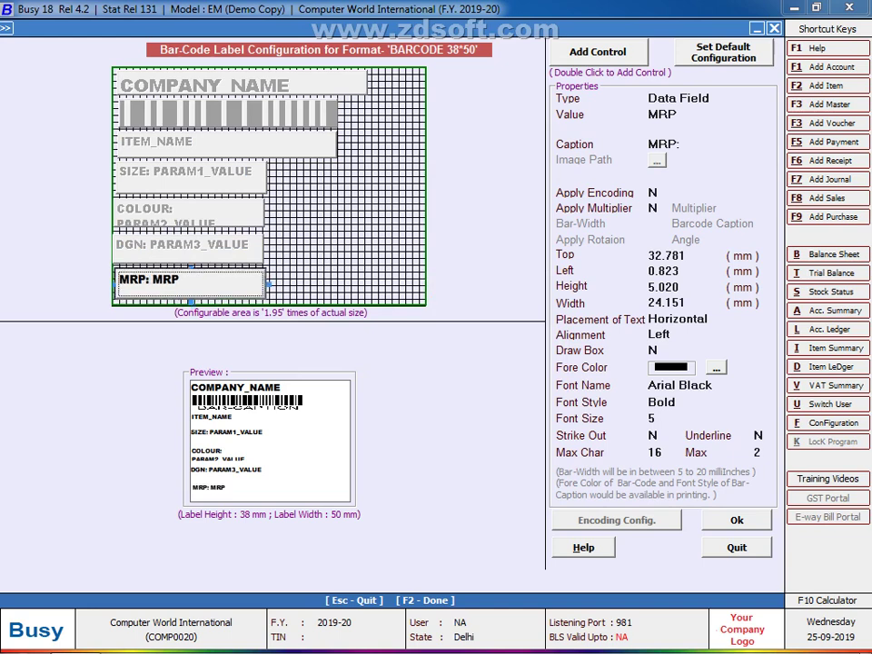
pyautogui.press('Left')
pyautogui.press('Up')
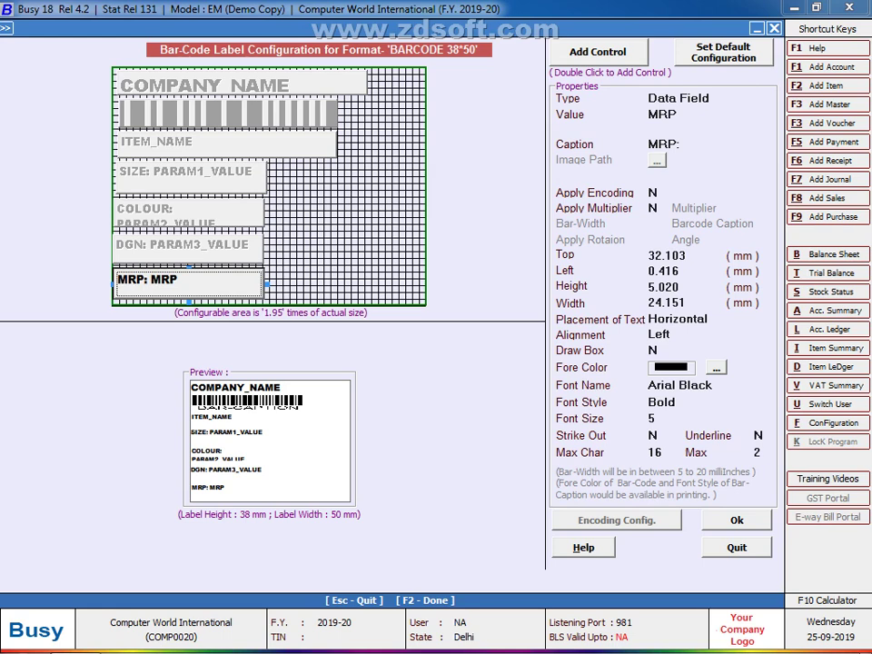
pyautogui.press('Left')
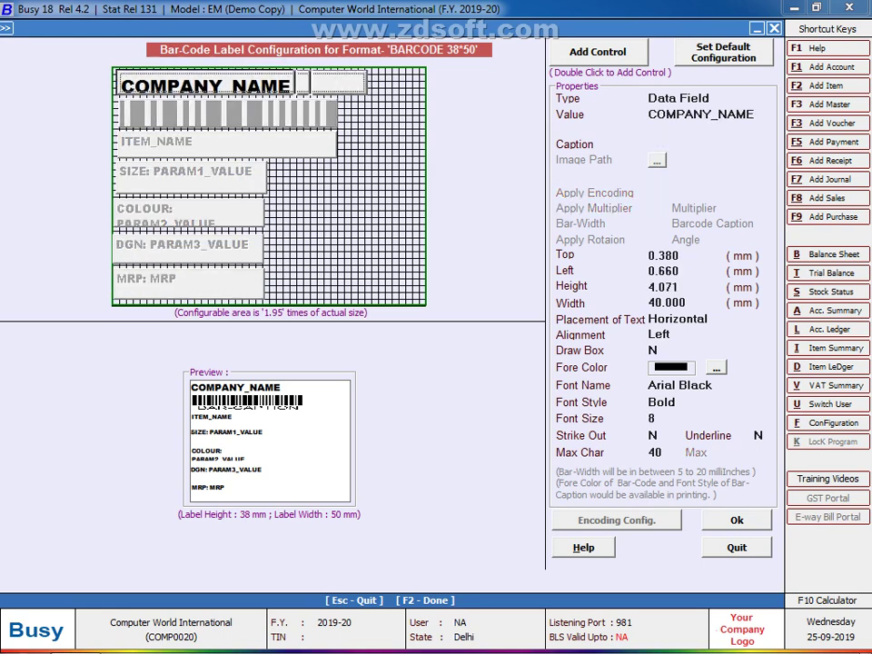
# Step: Narrow the COMPANY_NAME field and the barcode slightly, then nudge the barcode left and down
pyautogui.hotkey('shift', 'Left')
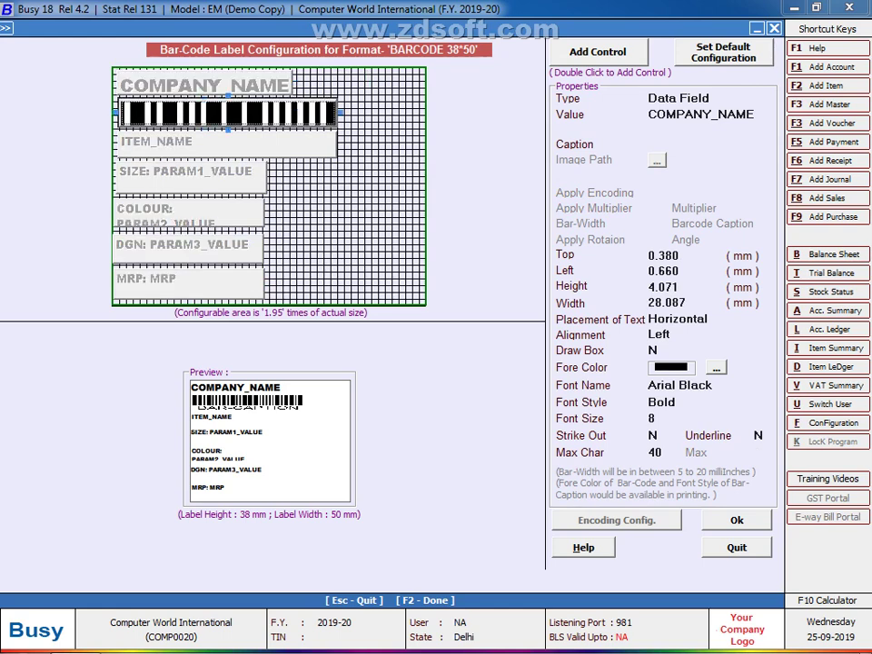
pyautogui.click(227, 113)
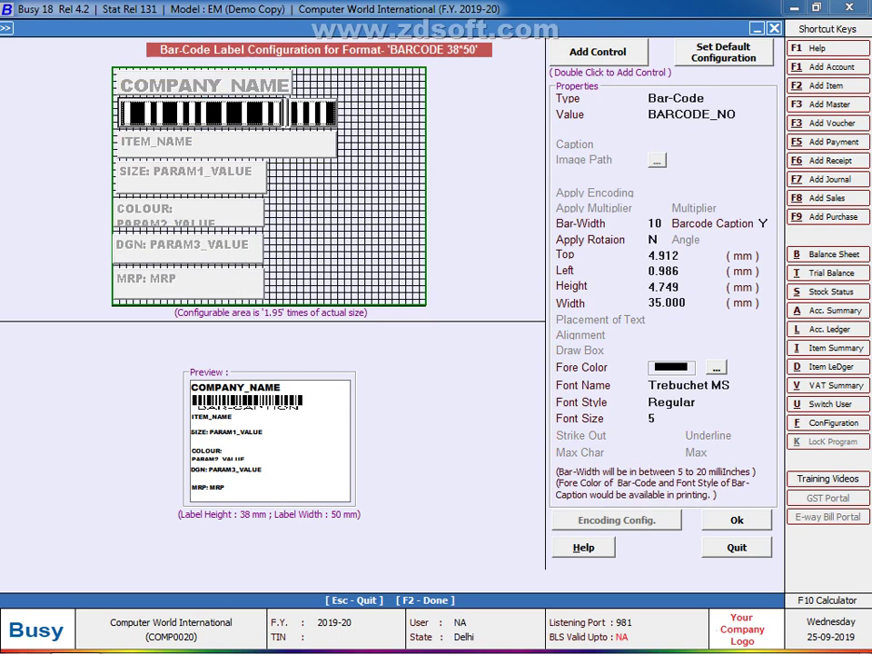
pyautogui.hotkey('shift', 'Left')
pyautogui.click(227, 143)
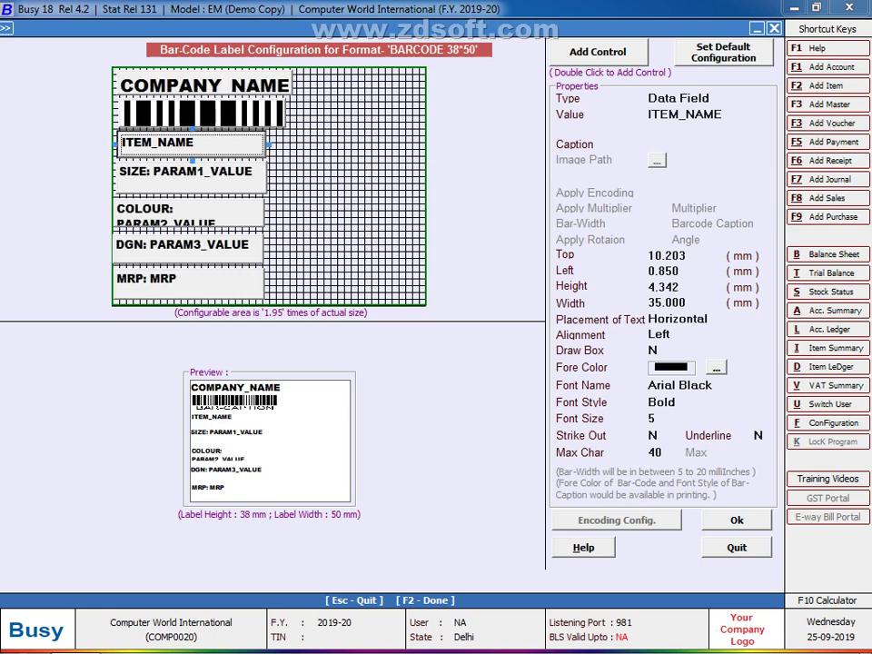
pyautogui.click(200, 115)
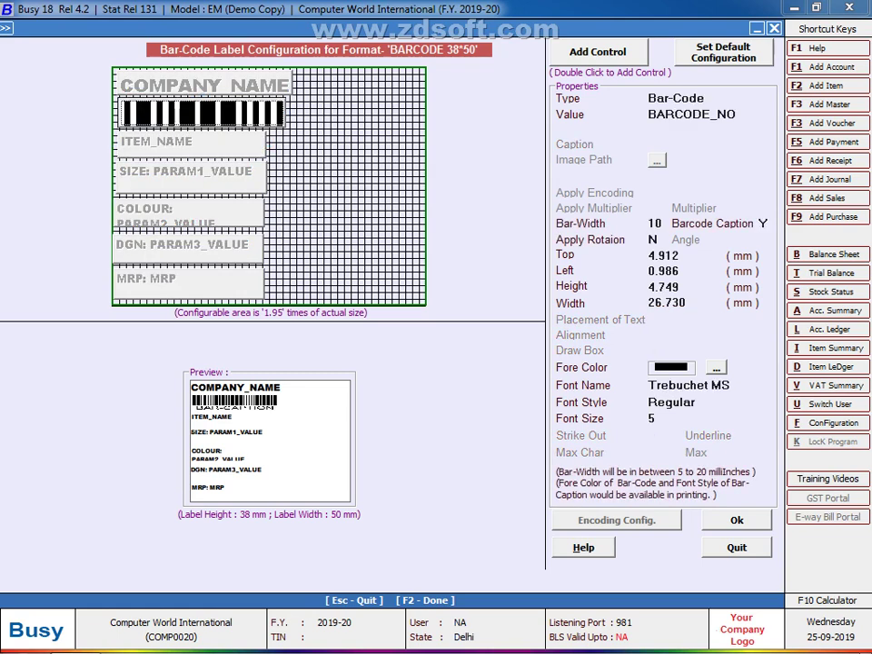
pyautogui.moveTo(200, 115); pyautogui.dragTo(196, 119)
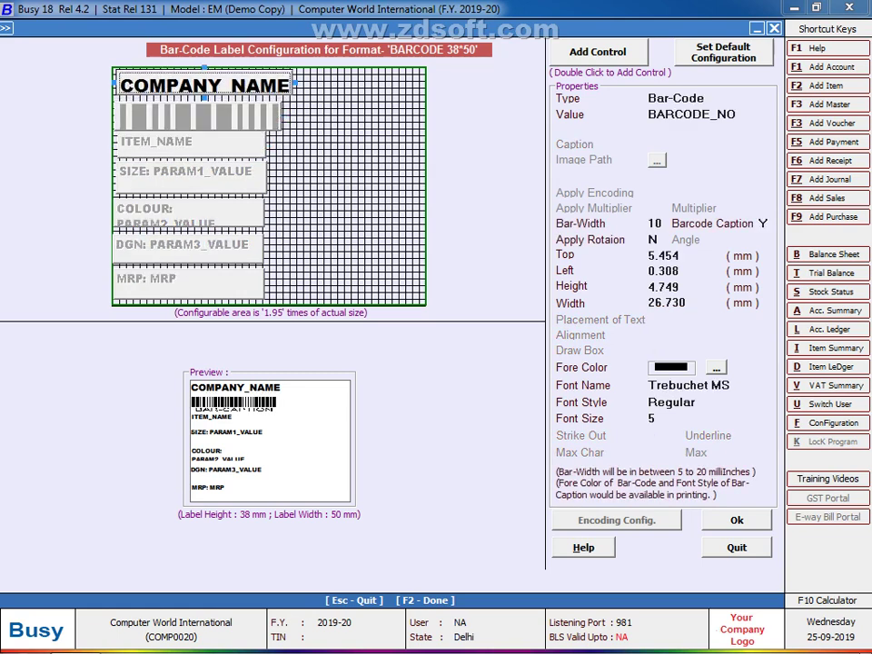
# Step: Resize the company name field to 23.202 mm and the barcode to 23.880 mm wide
pyautogui.click(204, 85)
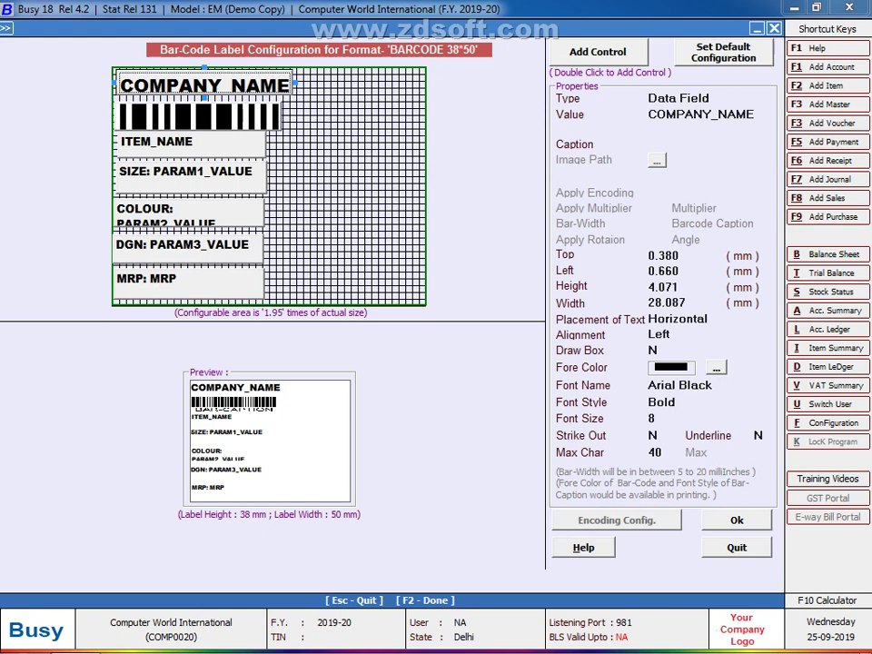
pyautogui.press('Return')
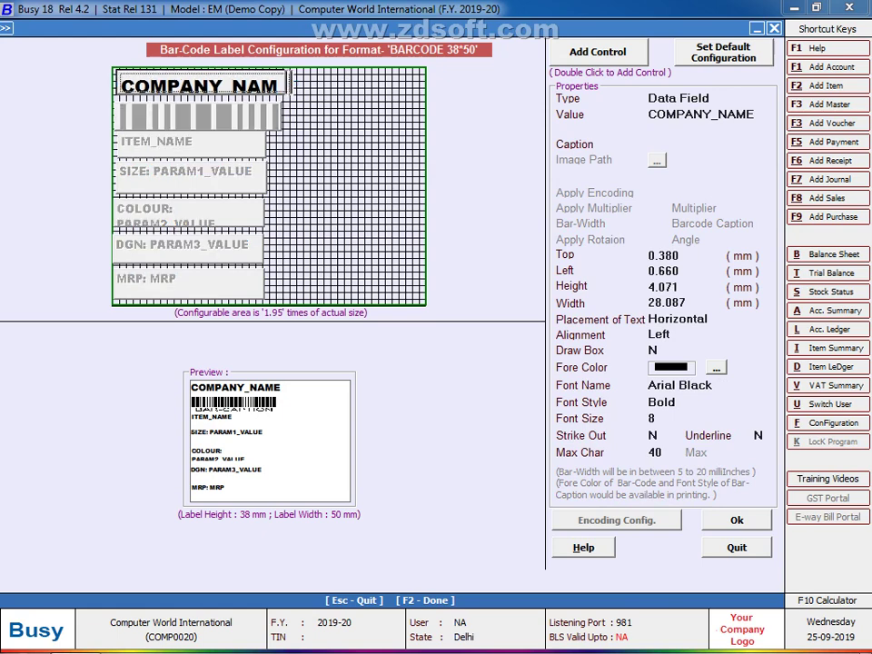
pyautogui.press('Left')
pyautogui.press('Return')
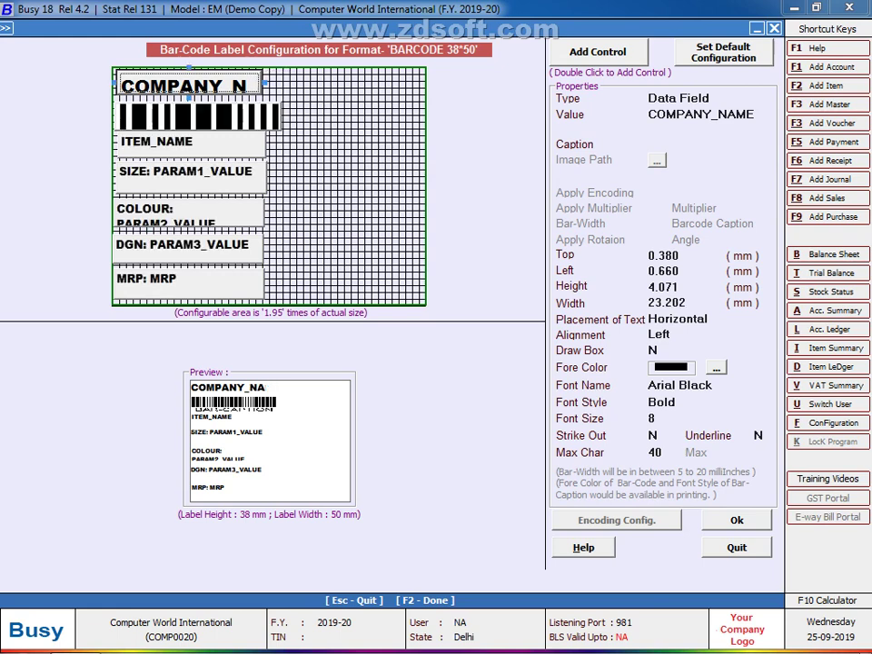
pyautogui.press('Tab')
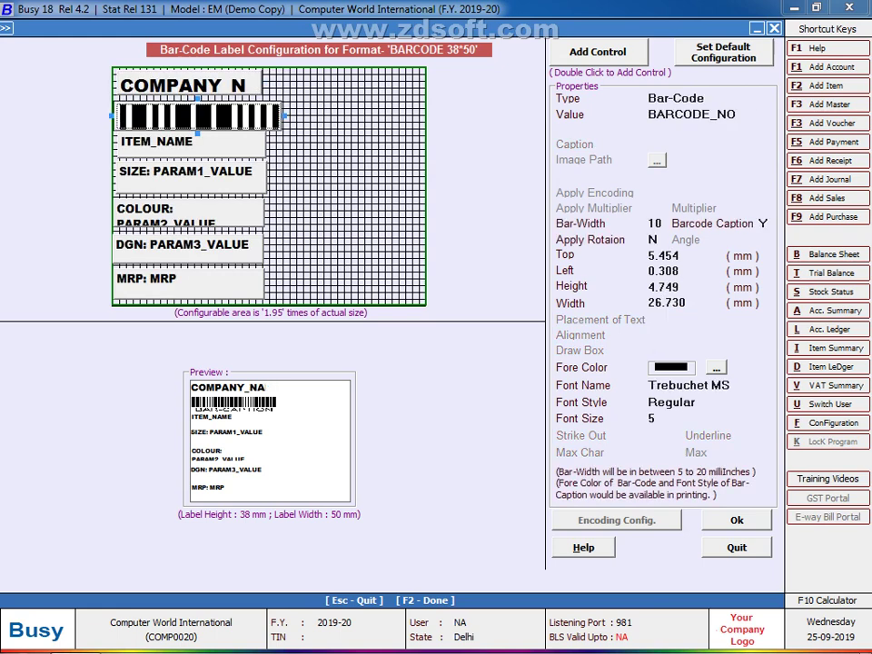
pyautogui.press('Return')
pyautogui.press('Return')
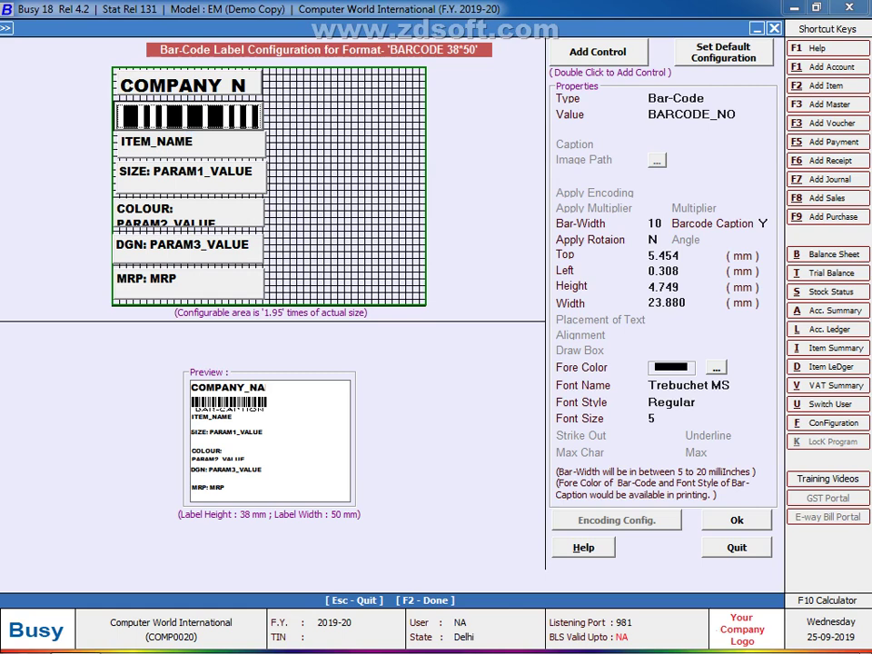
pyautogui.press('Return')
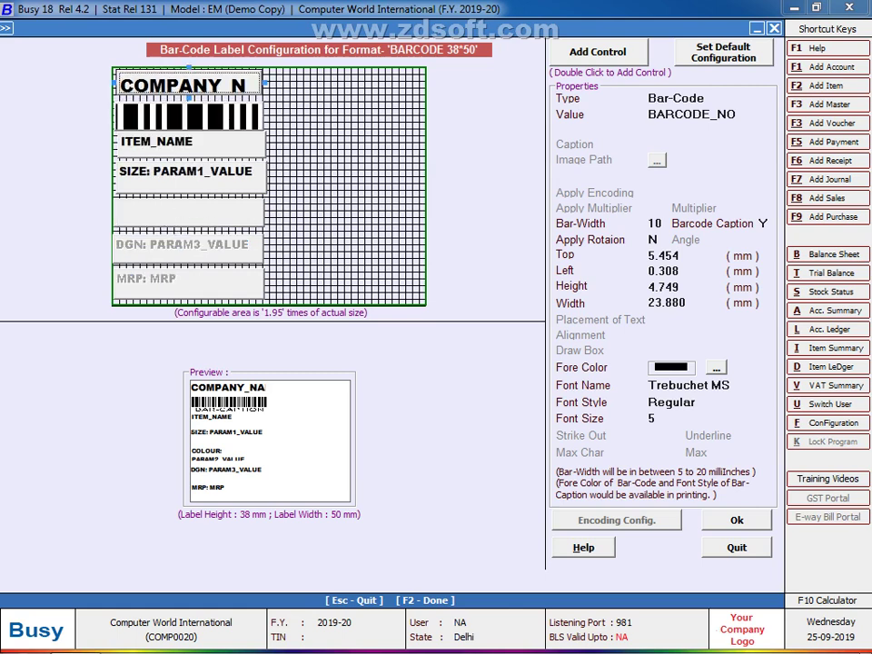
# Step: Colour the company name dark blue and the ITEM_NAME field orange
pyautogui.click(716, 367)
pyautogui.click(106, 106)
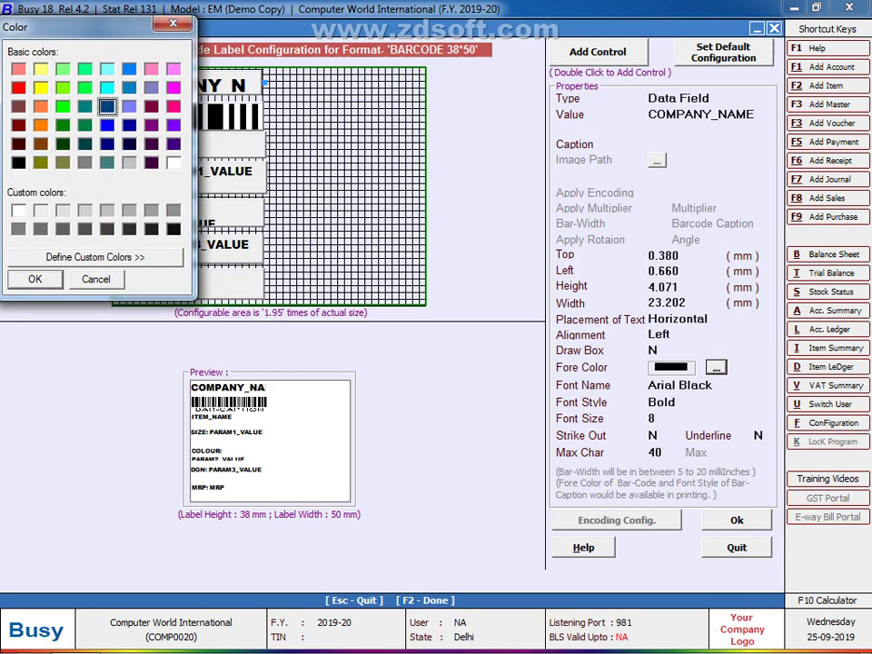
pyautogui.press('Return')
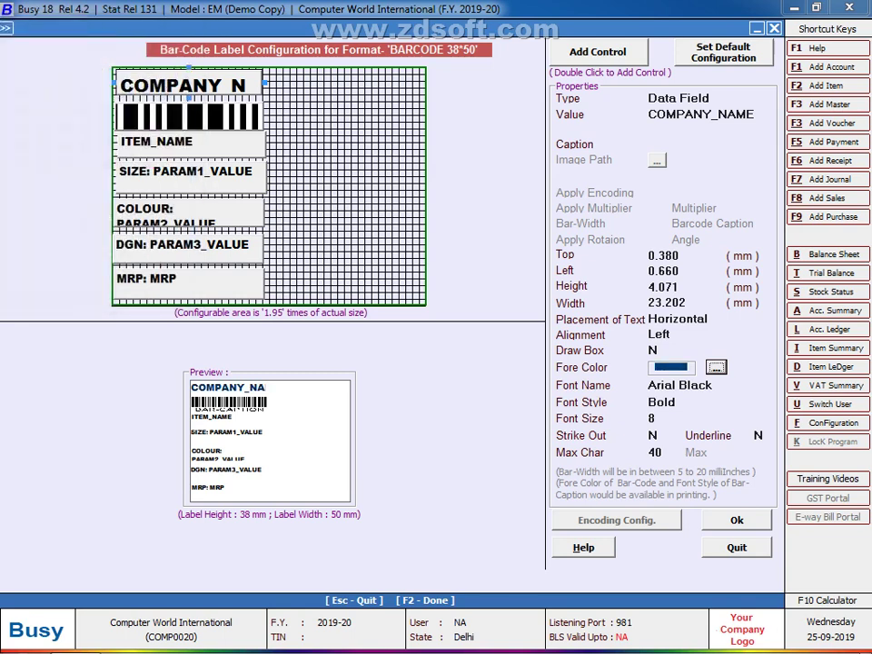
pyautogui.click(190, 143)
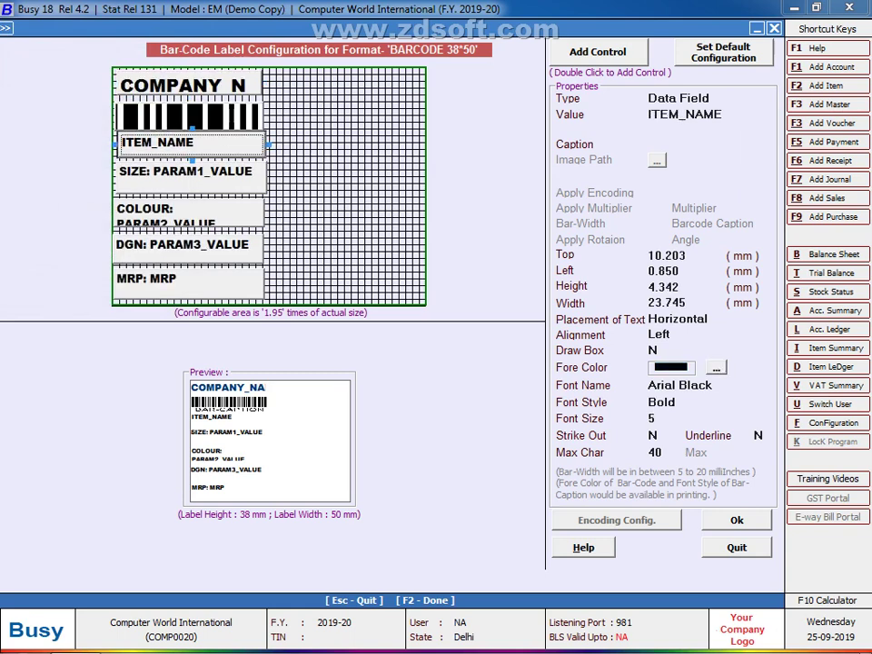
pyautogui.click(716, 367)
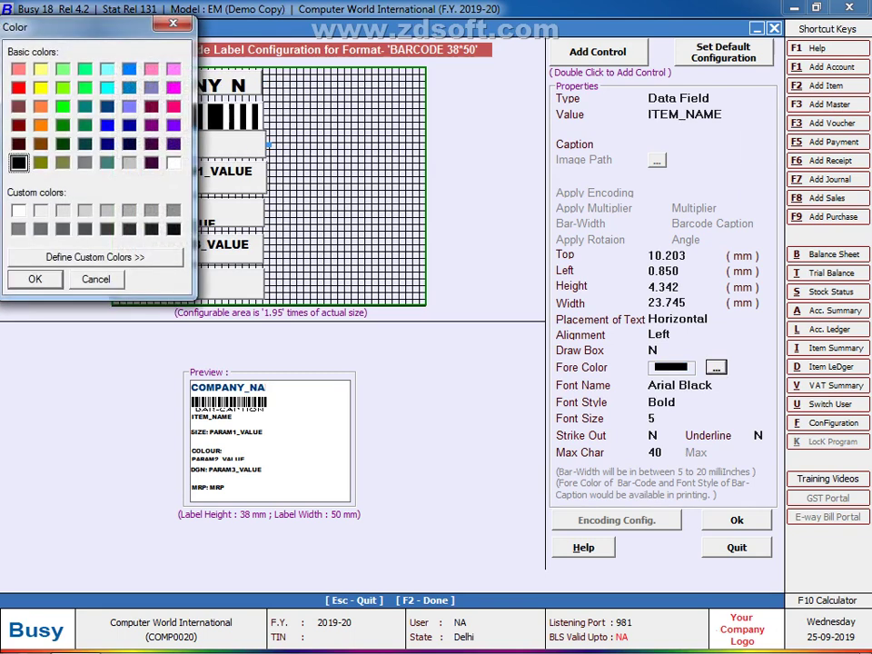
pyautogui.click(40, 124)
pyautogui.click(35, 279)
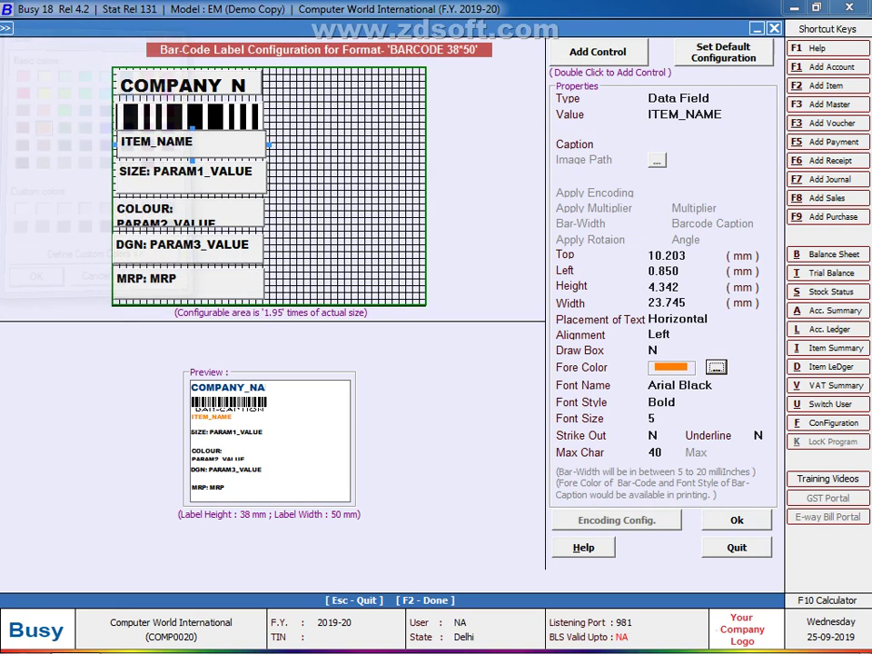
# Step: Colour the SIZE field dark teal and the COLOUR field purple
pyautogui.click(189, 173)
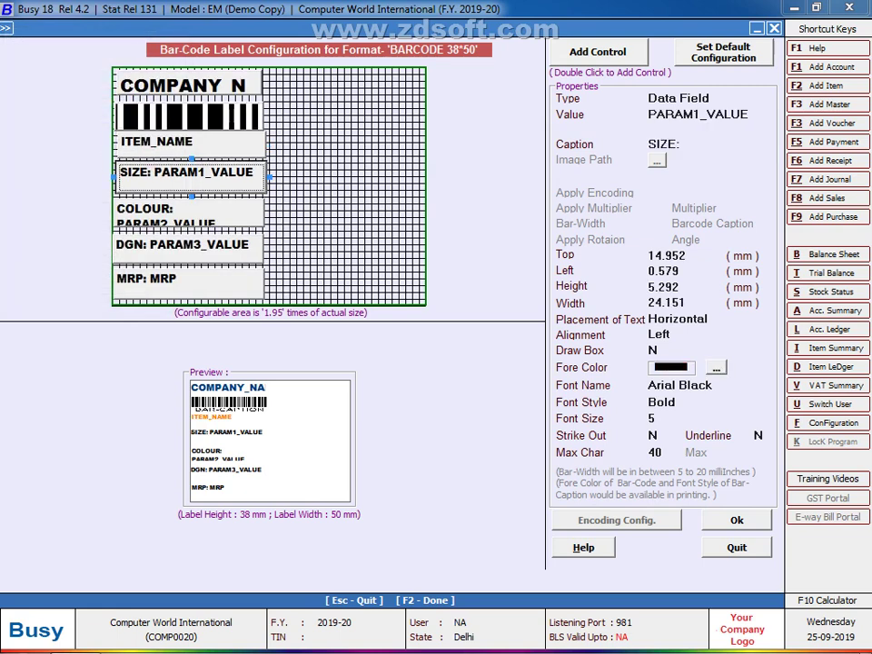
pyautogui.click(715, 367)
pyautogui.click(84, 125)
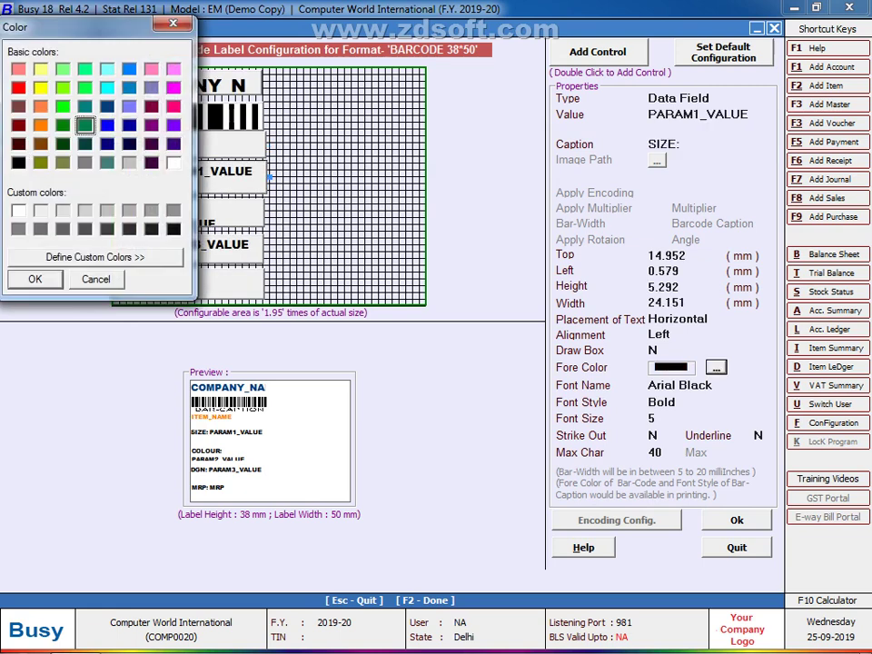
pyautogui.press('Return')
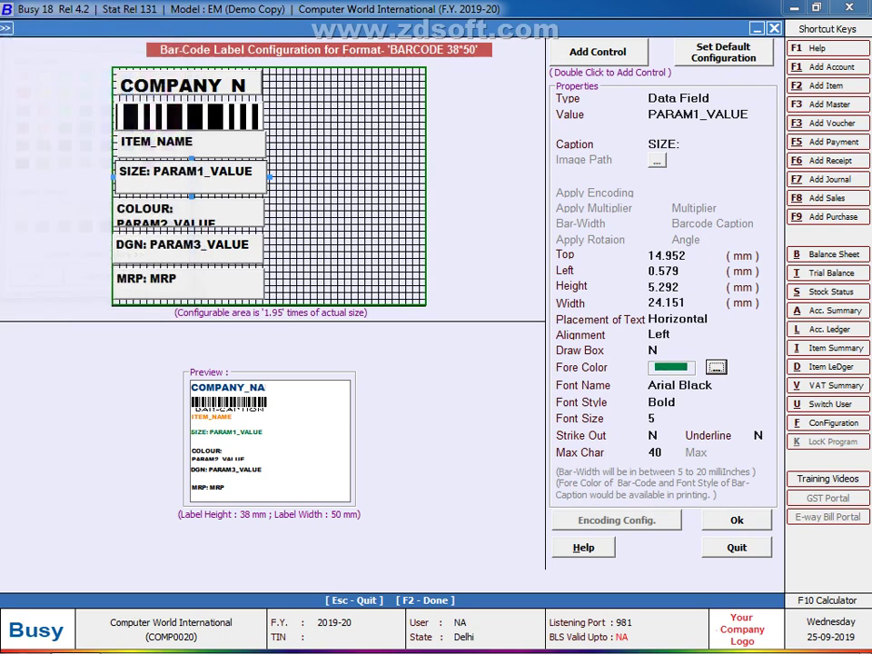
pyautogui.click(187, 212)
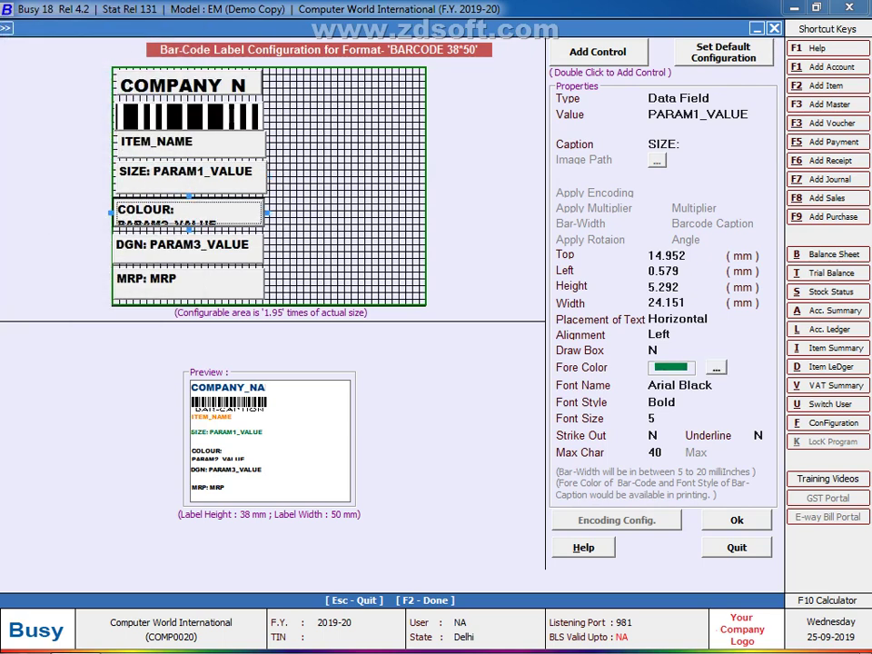
pyautogui.click(716, 367)
pyautogui.click(151, 124)
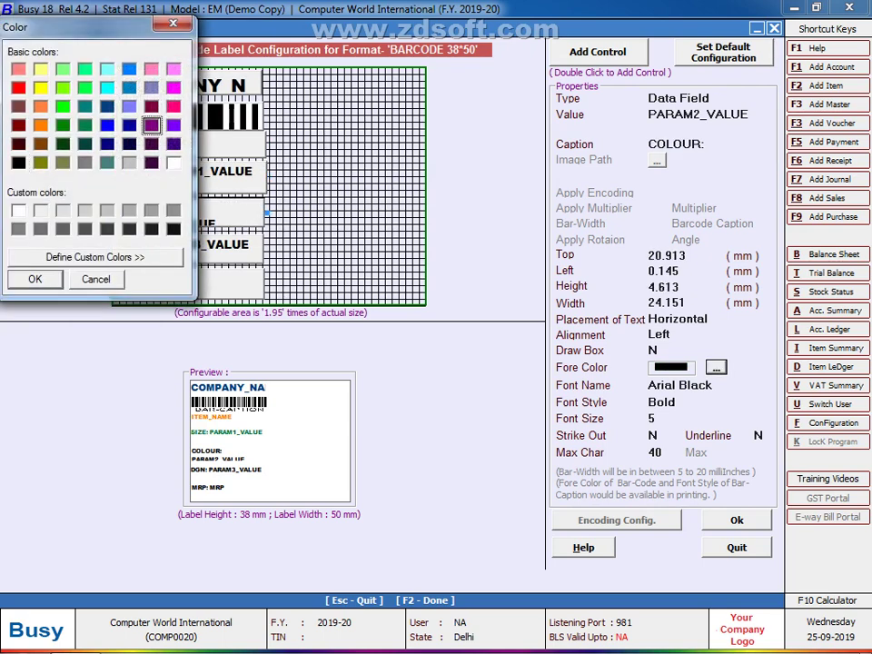
pyautogui.press('Return')
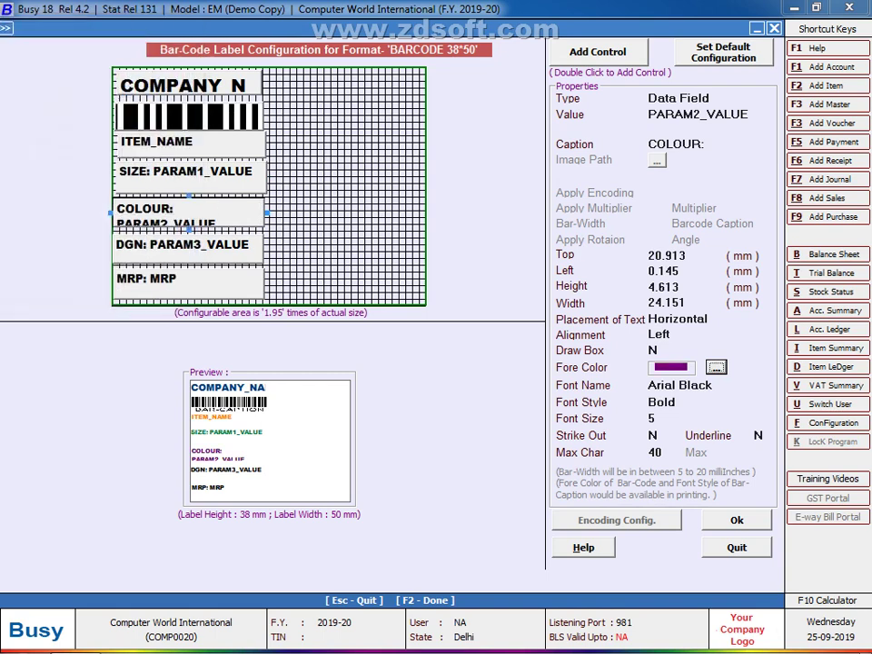
# Step: Colour the DGN field blue and the MRP field pink
pyautogui.click(186, 245)
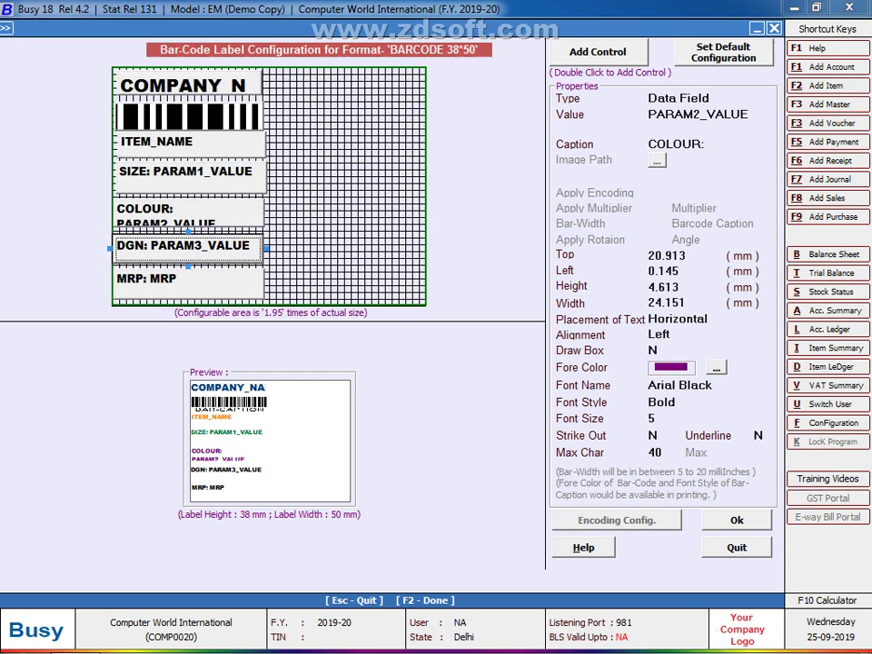
pyautogui.click(716, 367)
pyautogui.click(107, 124)
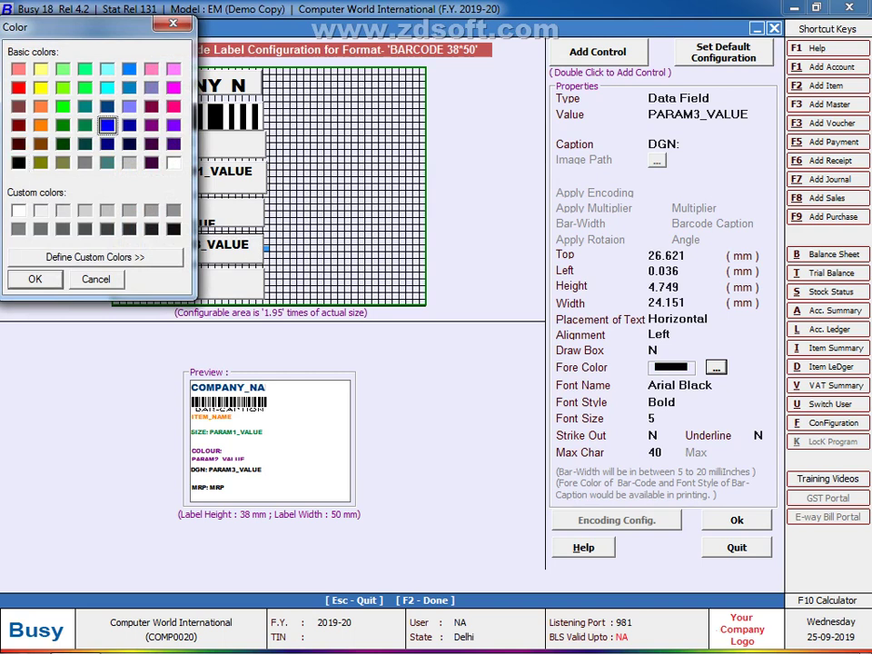
pyautogui.press('Return')
pyautogui.press('Tab')
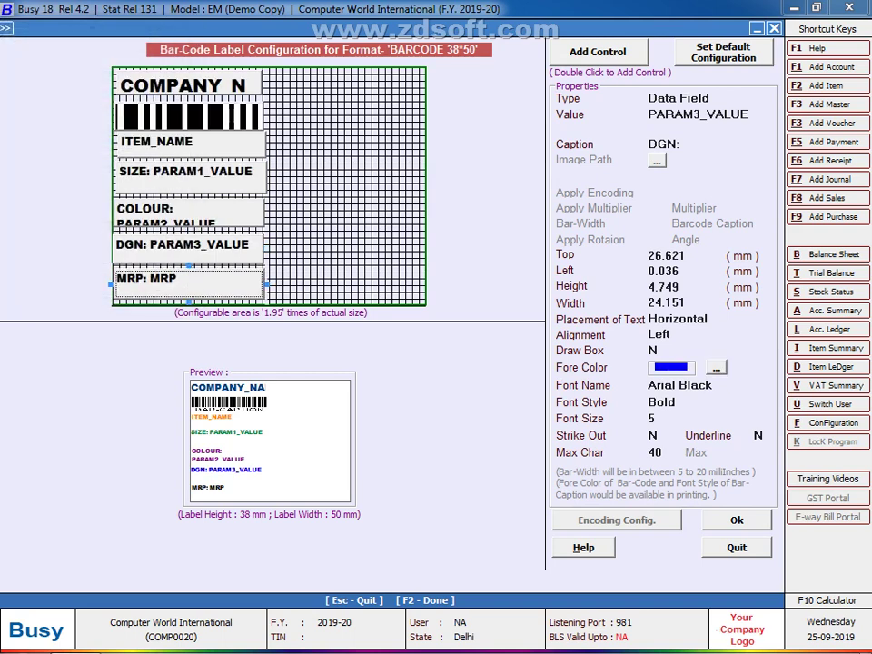
pyautogui.press('Return')
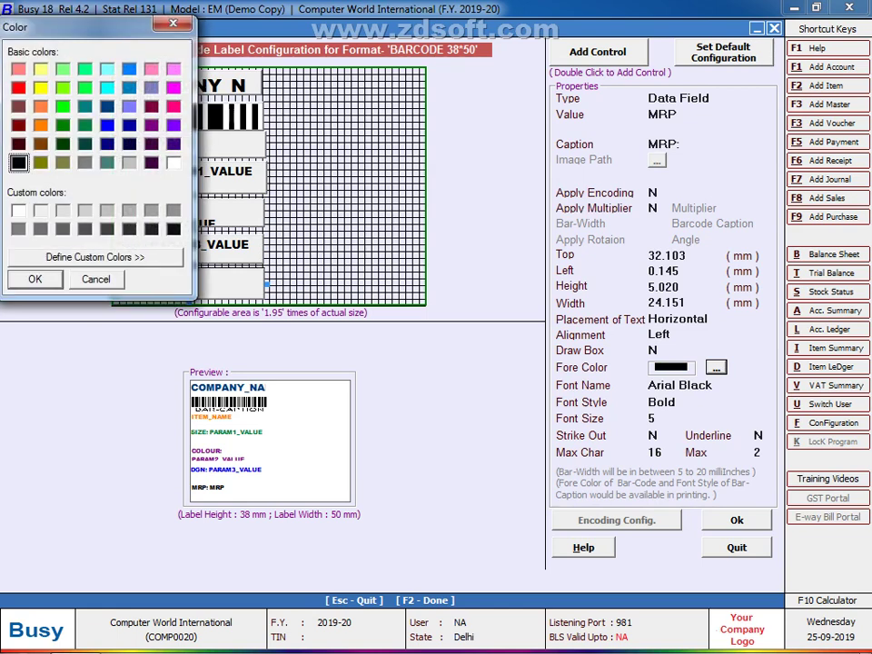
pyautogui.click(173, 107)
pyautogui.press('Return')
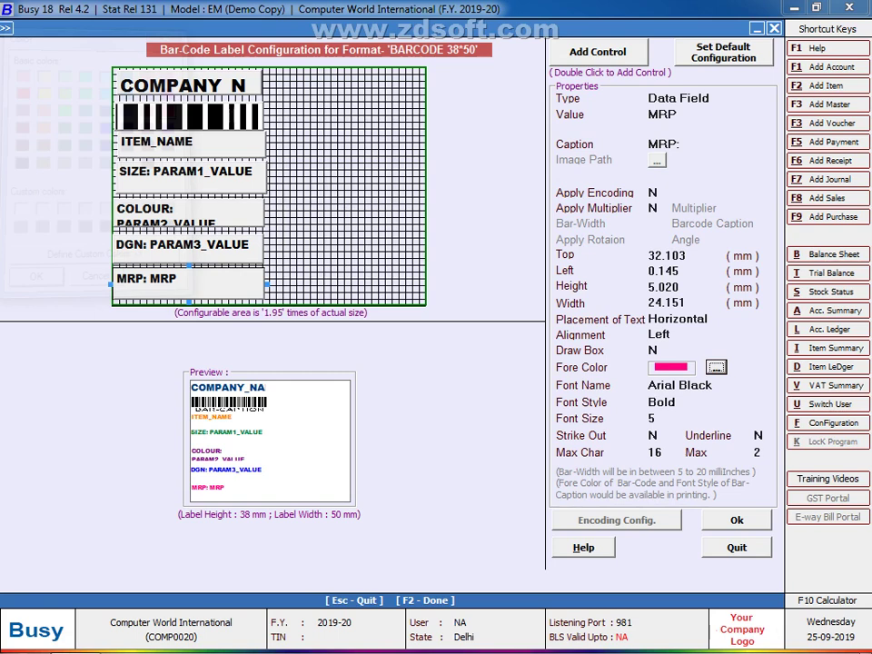
pyautogui.click(598, 51)
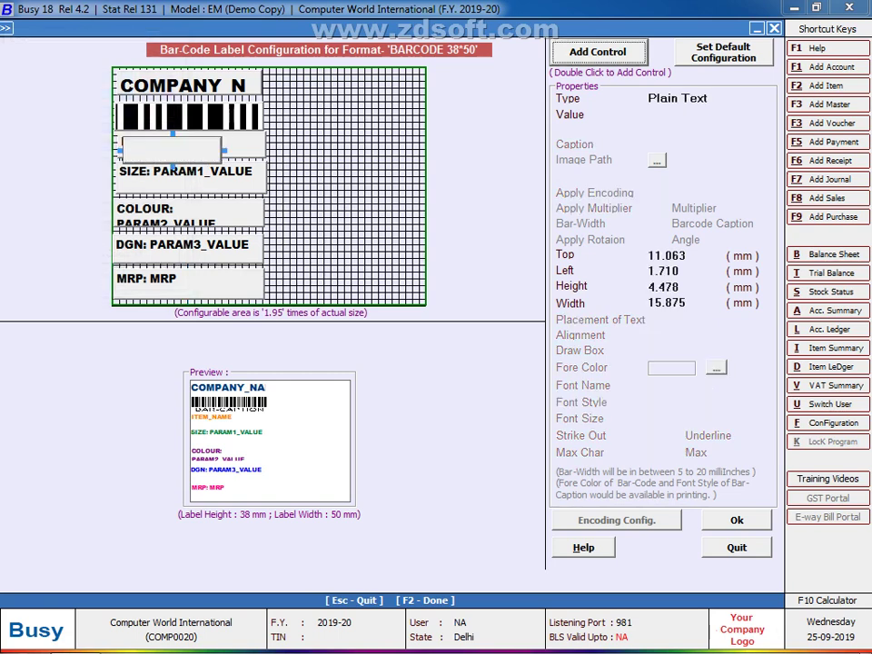
# Step: Place the new control on the empty grid area and set its type to Plain Text
pyautogui.moveTo(172, 148); pyautogui.dragTo(337, 247)
pyautogui.click(314, 118)
pyautogui.click(700, 98)
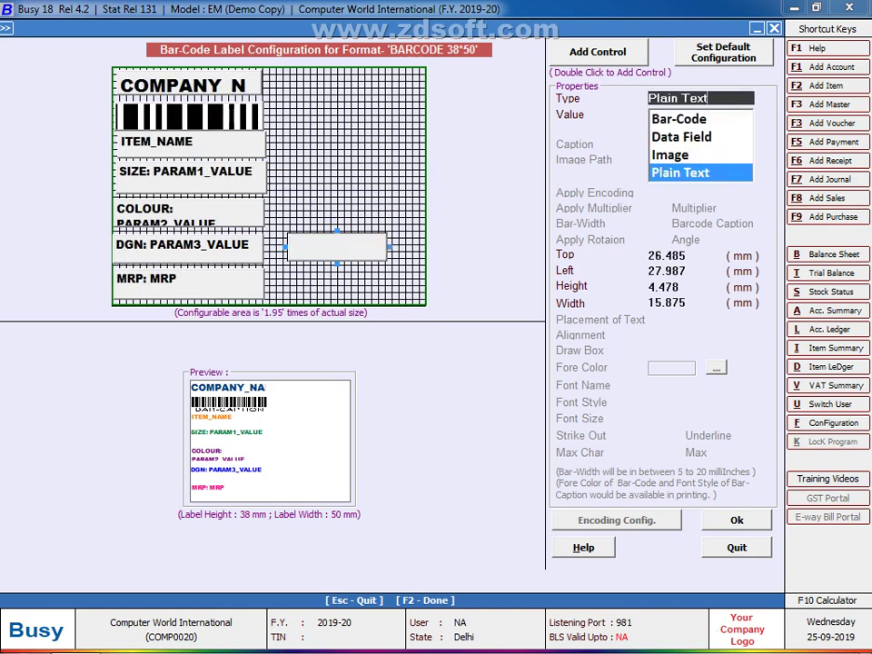
pyautogui.press('Up')
pyautogui.press('Up')
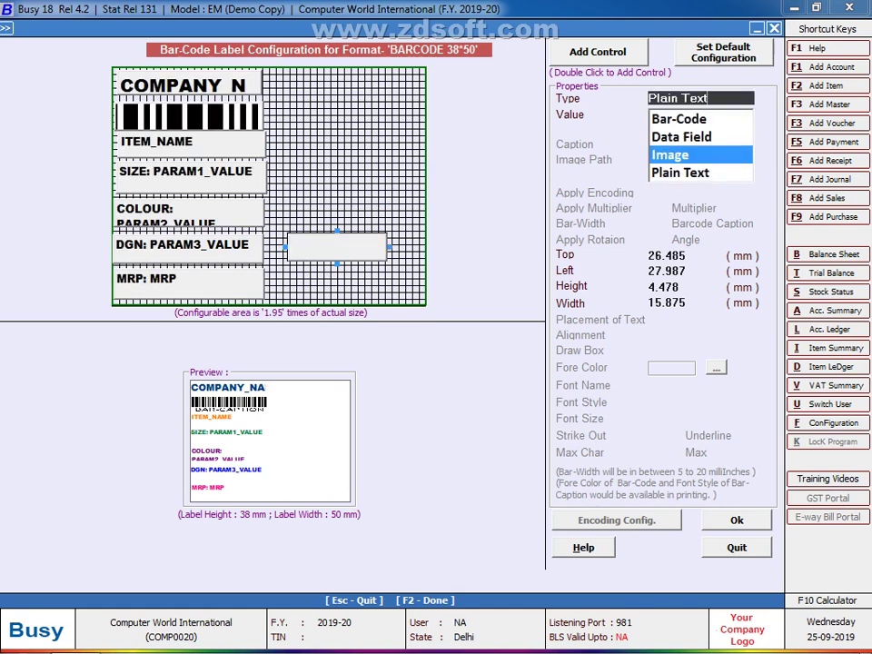
pyautogui.press('Return')
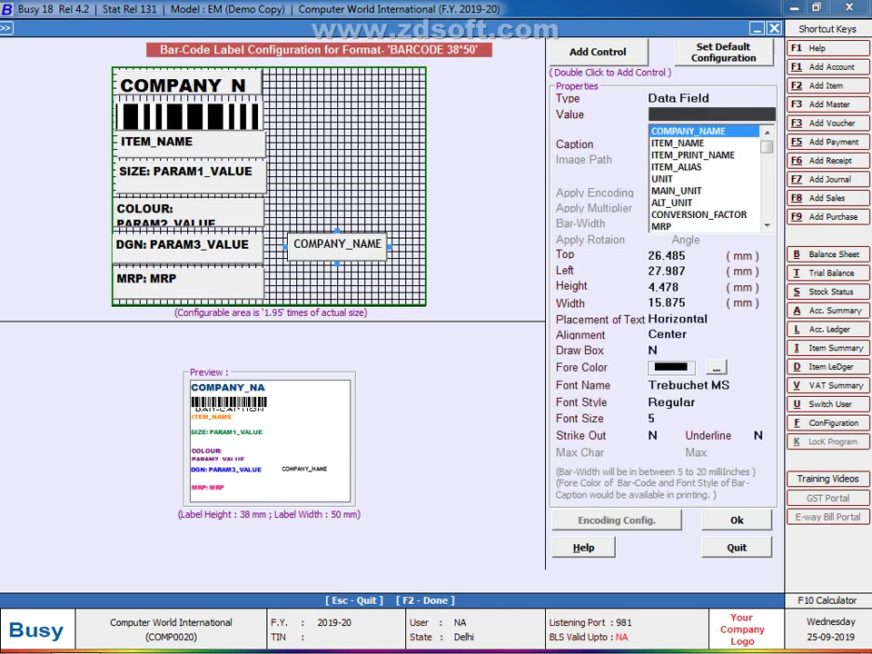
pyautogui.click(677, 142)
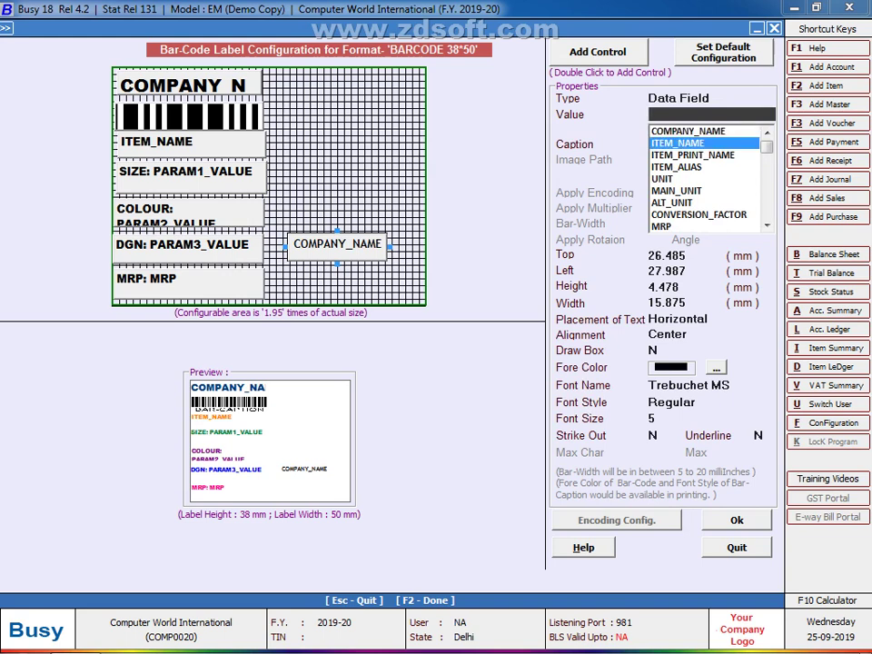
pyautogui.press('Down')
pyautogui.press('Down')
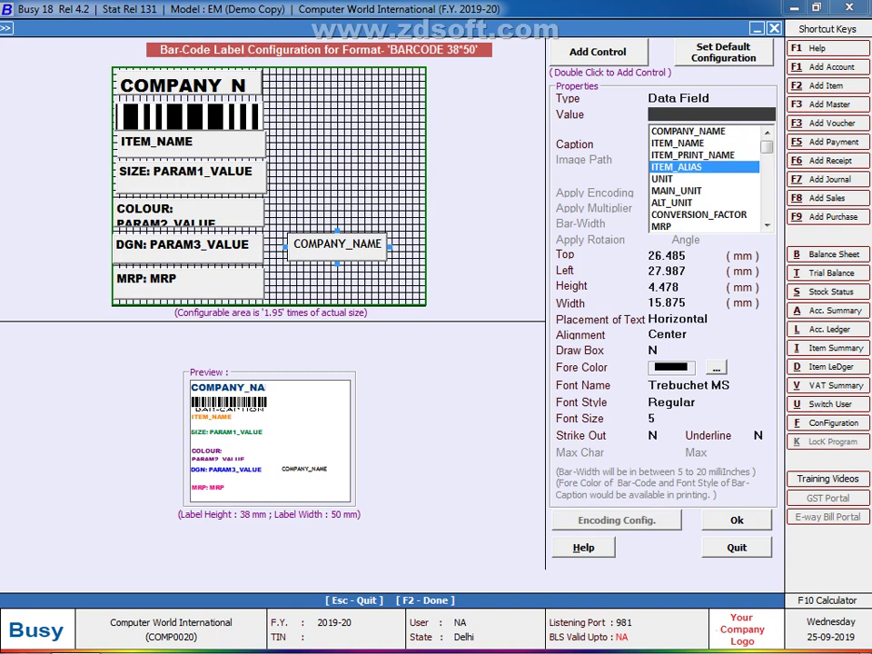
pyautogui.press('Down')
pyautogui.press('Down')
pyautogui.press('Down')
pyautogui.press('Down')
pyautogui.press('Down')
pyautogui.press('Down')
pyautogui.press('Down')
pyautogui.press('Down')
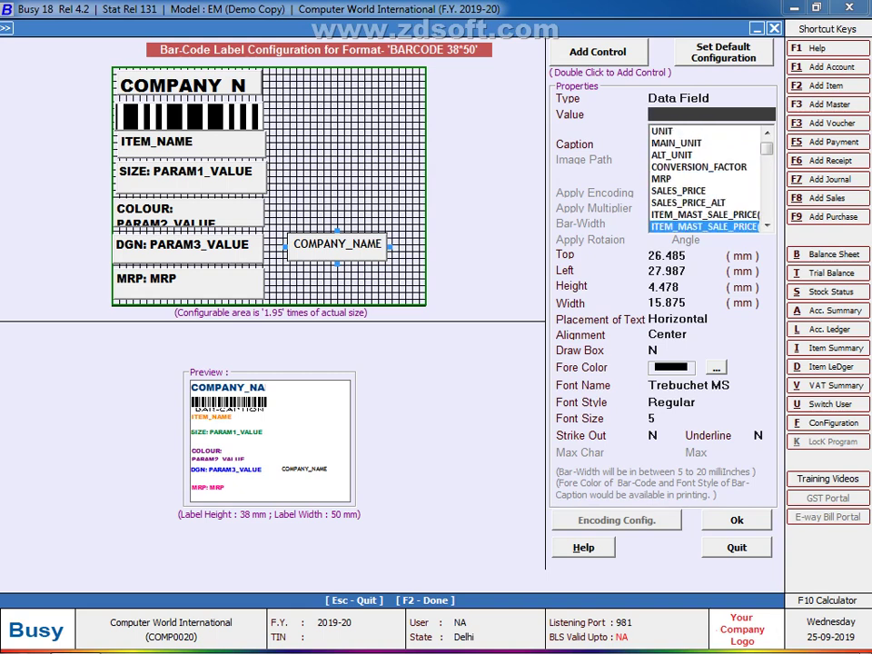
pyautogui.press('Home')
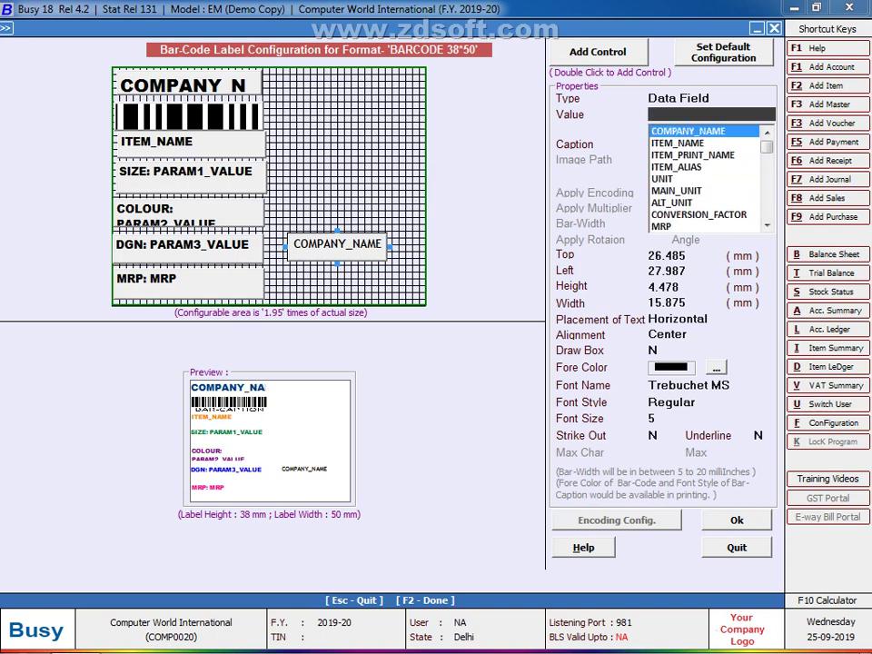
pyautogui.hotkey('shift', 'Tab')
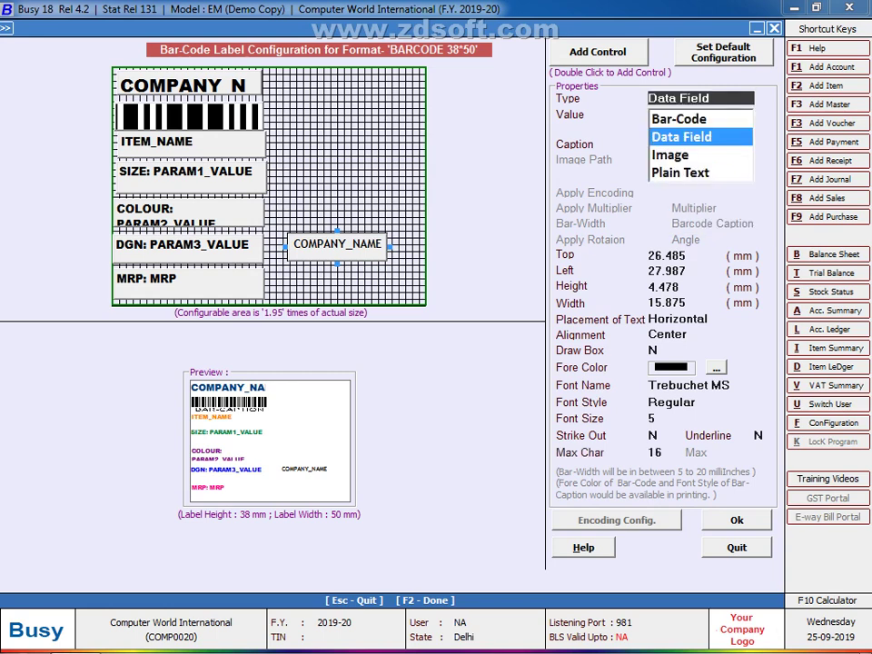
pyautogui.press('Down')
pyautogui.press('Down')
pyautogui.press('Return')
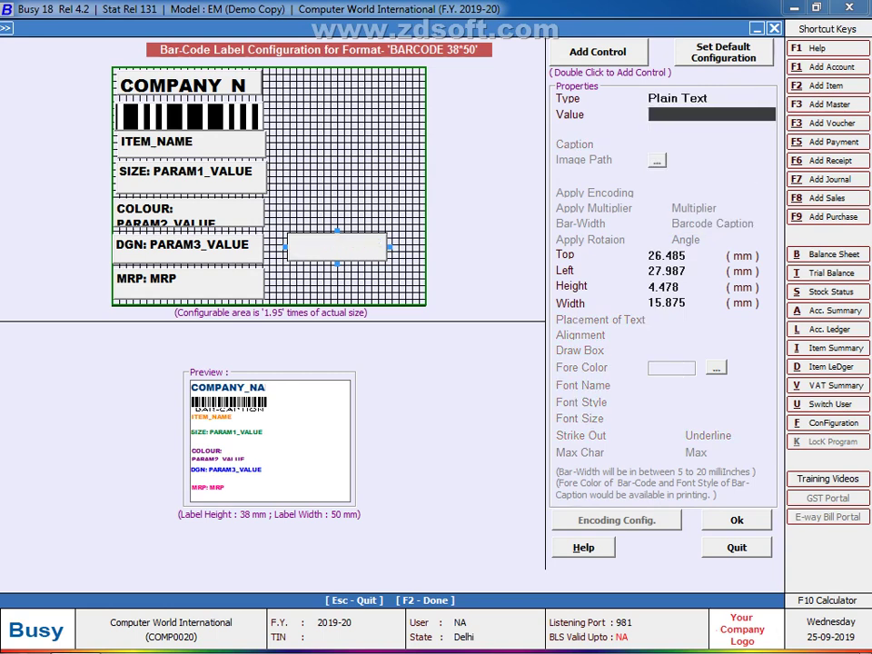
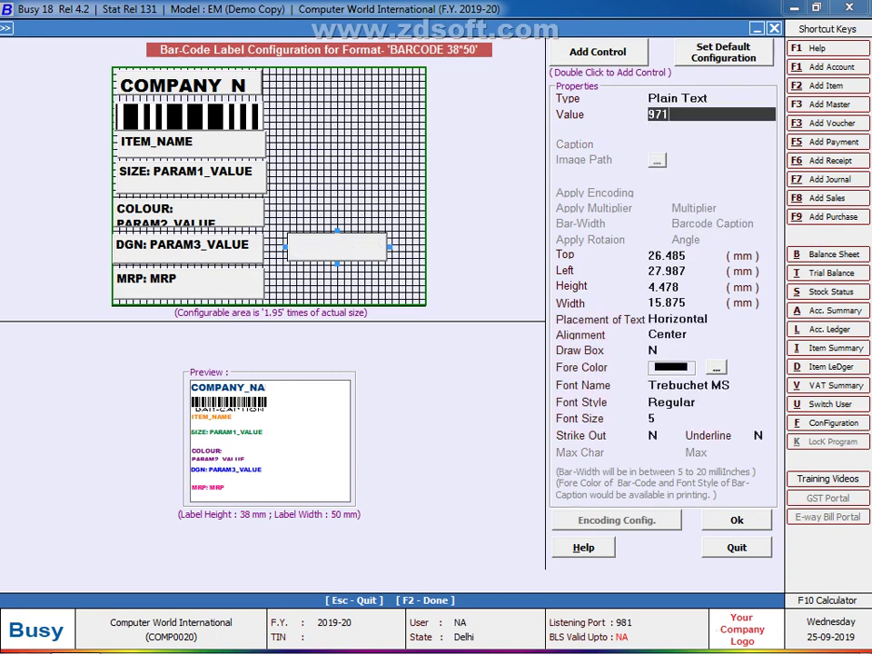
# Step: Enter the phone number as its text, make it bold size 10, and move it beside MRP
pyautogui.press('Return')
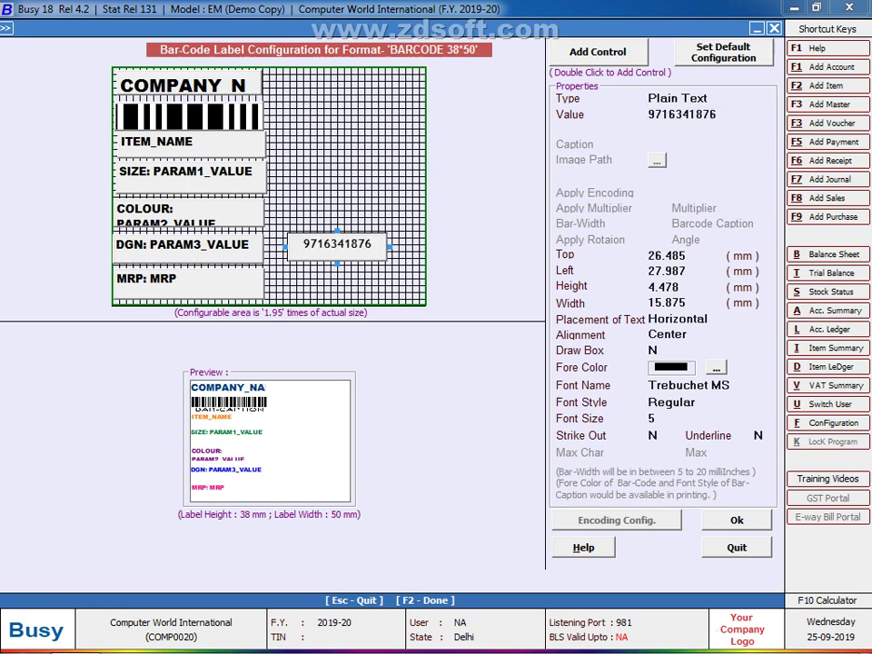
pyautogui.hotkey('ctrl', 'b')
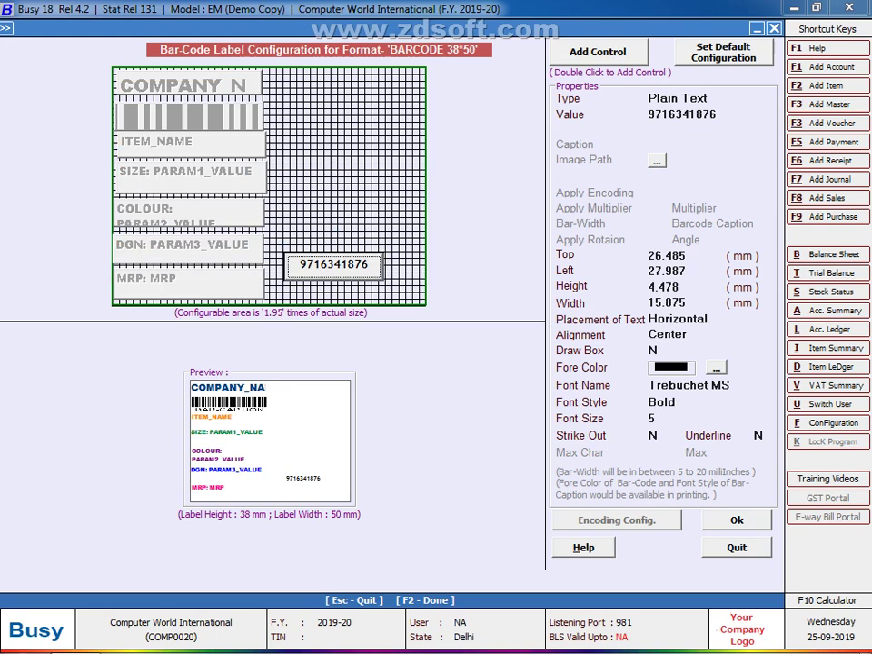
pyautogui.moveTo(333, 264); pyautogui.dragTo(337, 276)
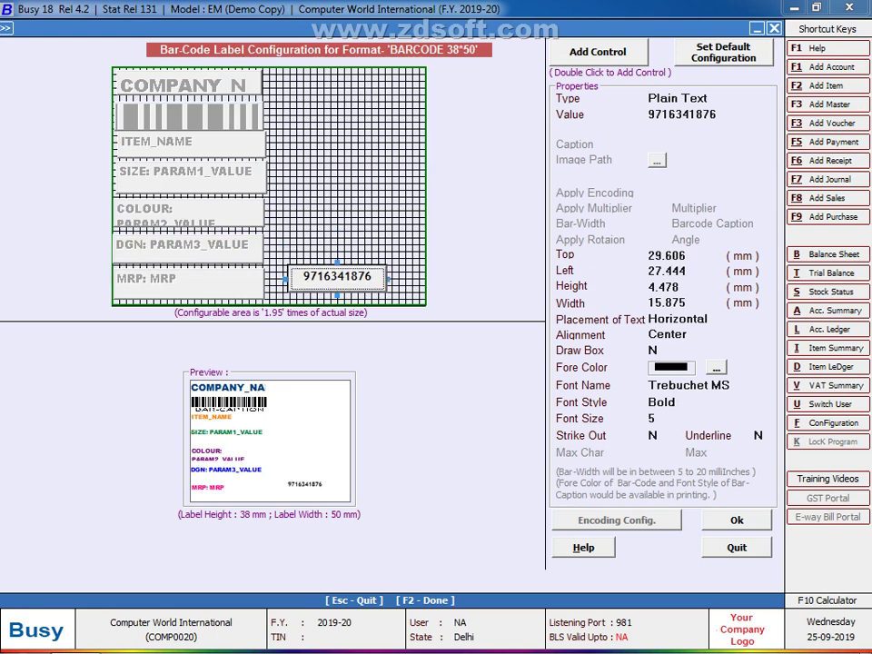
pyautogui.click(663, 417)
pyautogui.write('10')
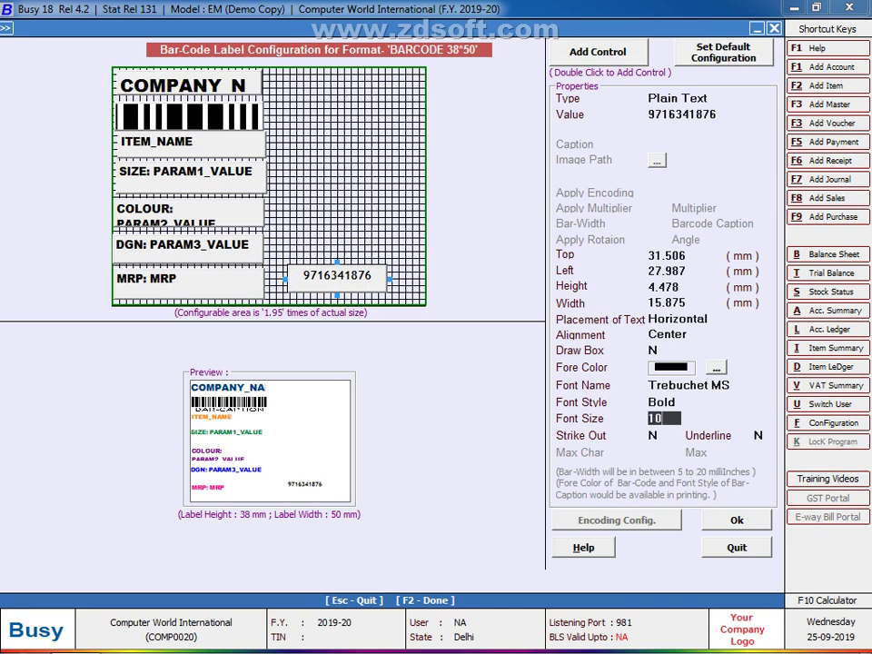
pyautogui.press('Return')
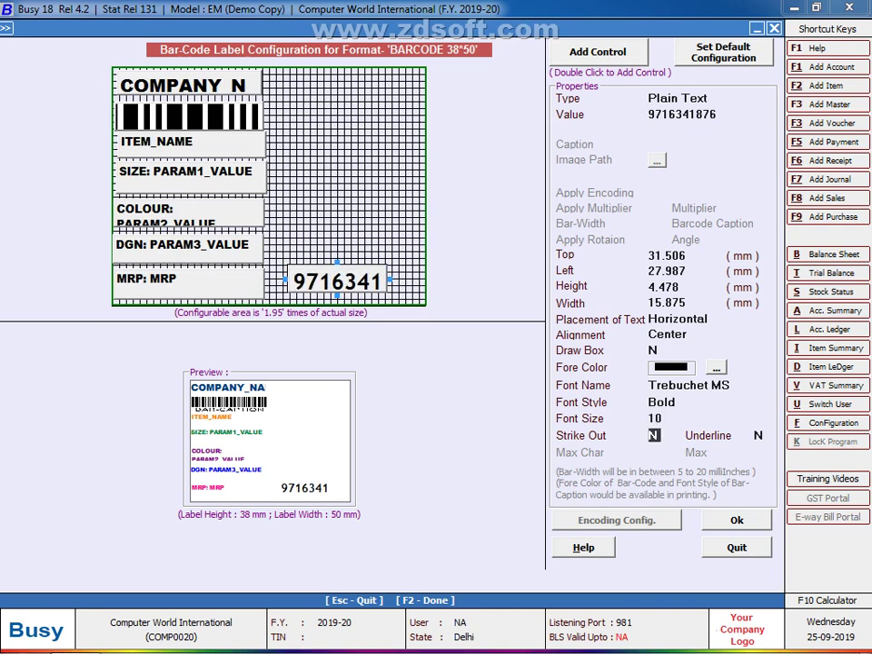
# Step: Widen the phone-number box to show the full number, fine-tune its position, and save the layout
pyautogui.press('Return')
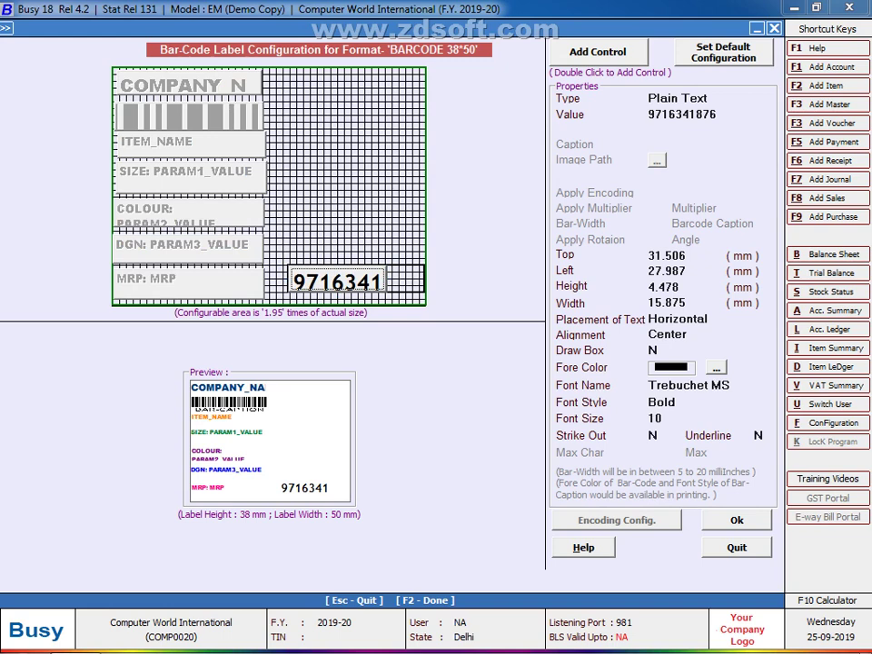
pyautogui.hotkey('shift', 'Right')
pyautogui.hotkey('shift', 'Right')
pyautogui.hotkey('shift', 'Right')
pyautogui.hotkey('shift', 'Right')
pyautogui.hotkey('shift', 'Right')
pyautogui.hotkey('shift', 'Right')
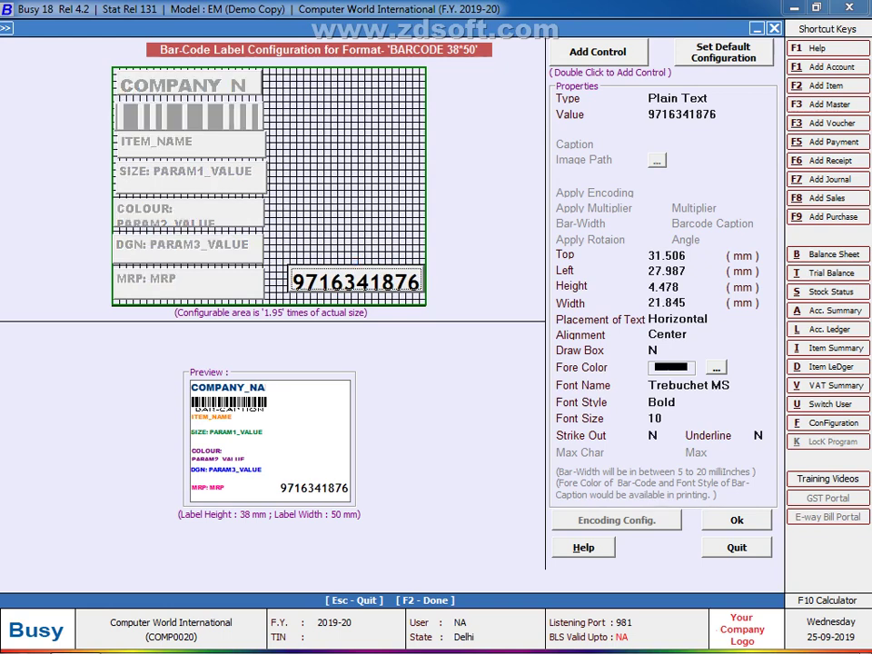
pyautogui.press('Left')
pyautogui.press('Left')
pyautogui.press('Left')
pyautogui.press('Left')
pyautogui.press('Left')
pyautogui.press('Left')
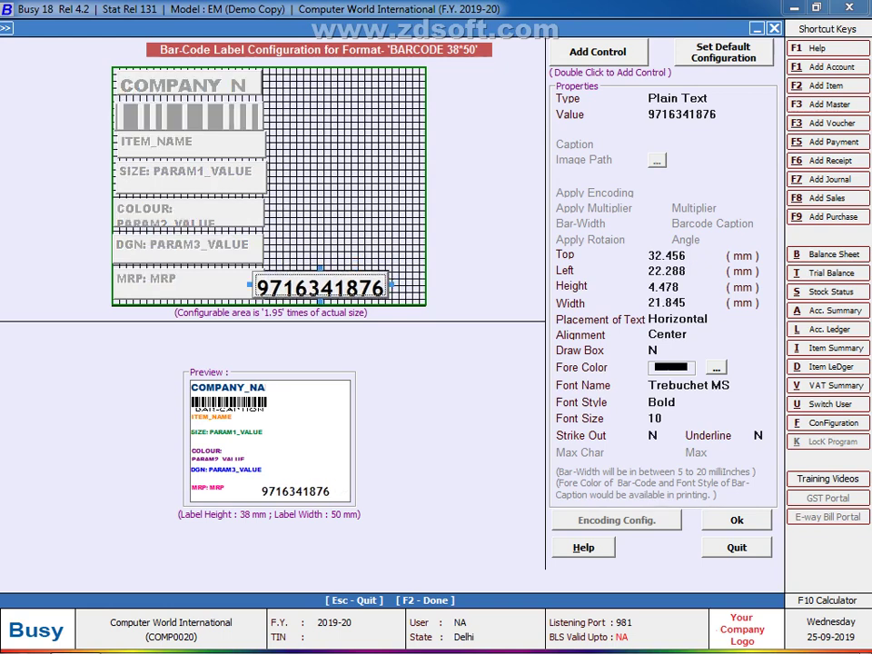
pyautogui.press('Right')
pyautogui.press('Right')
pyautogui.press('Right')
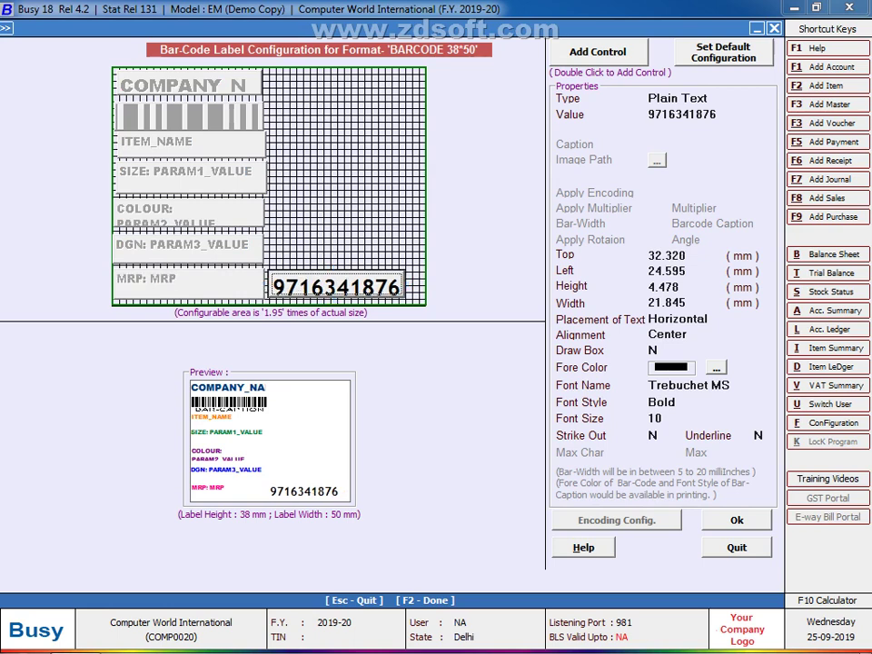
pyautogui.press('Right')
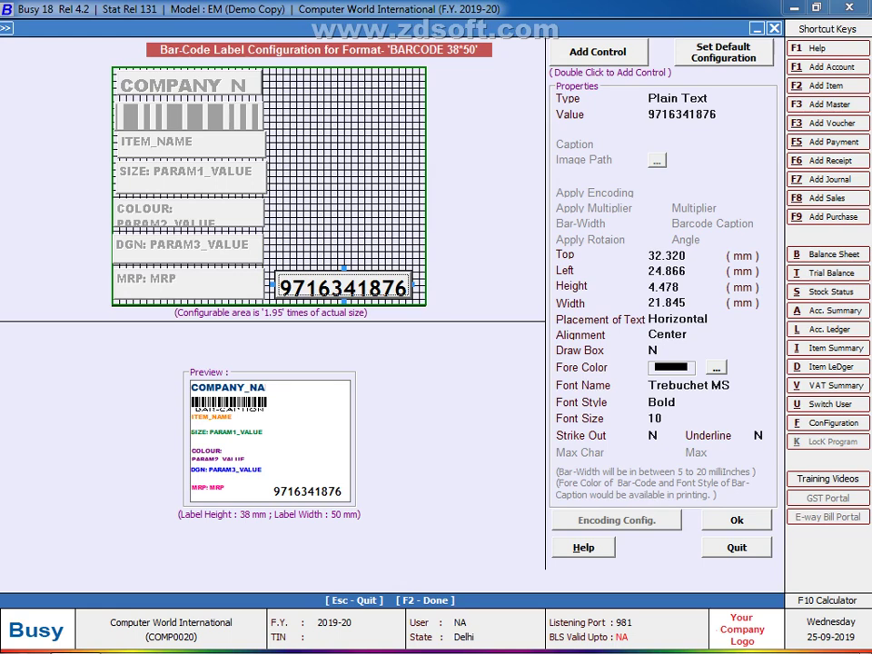
pyautogui.press('Right')
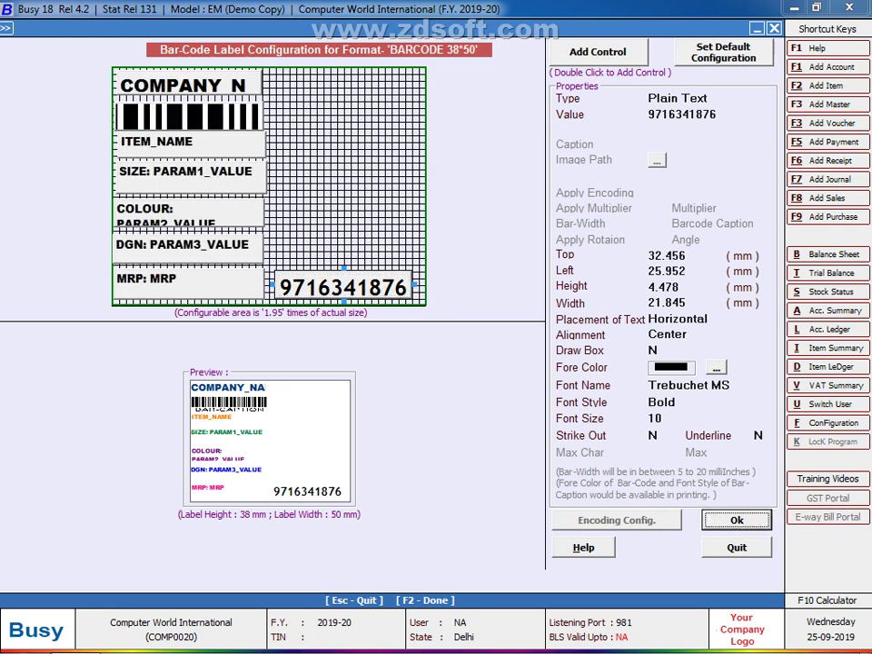
pyautogui.press('Return')
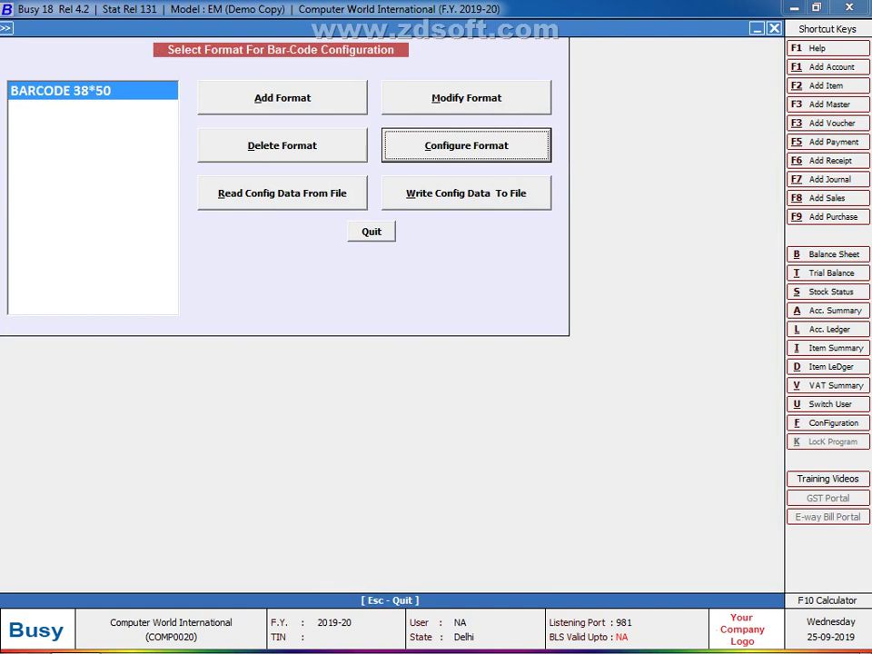
# Step: Leave the bar-code screens and start adding a new purchase voucher from Transactions
pyautogui.press('Escape')
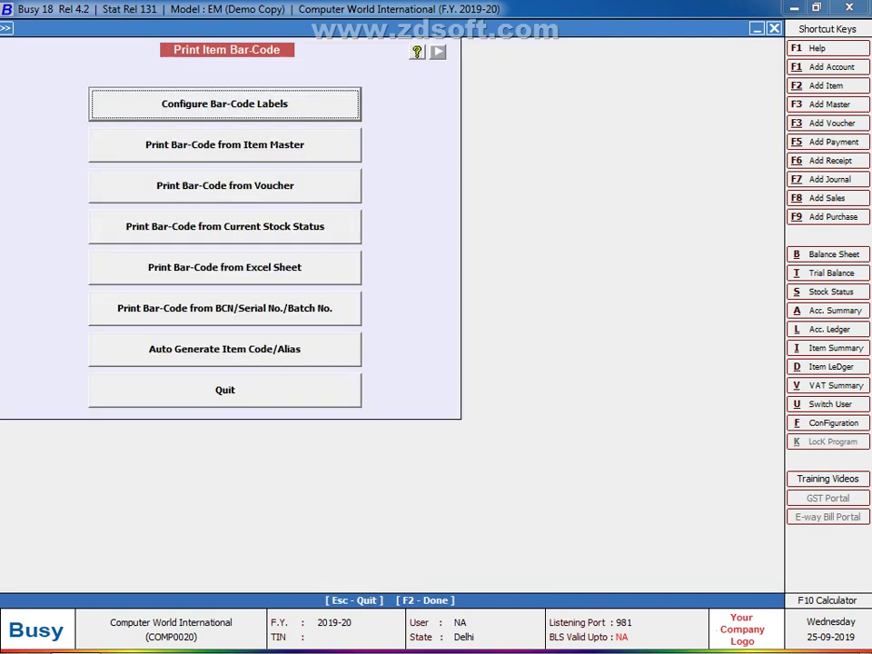
pyautogui.press('Escape')
pyautogui.press('Left')
pyautogui.press('Left')
pyautogui.press('Left')
pyautogui.press('Left')
pyautogui.press('Left')
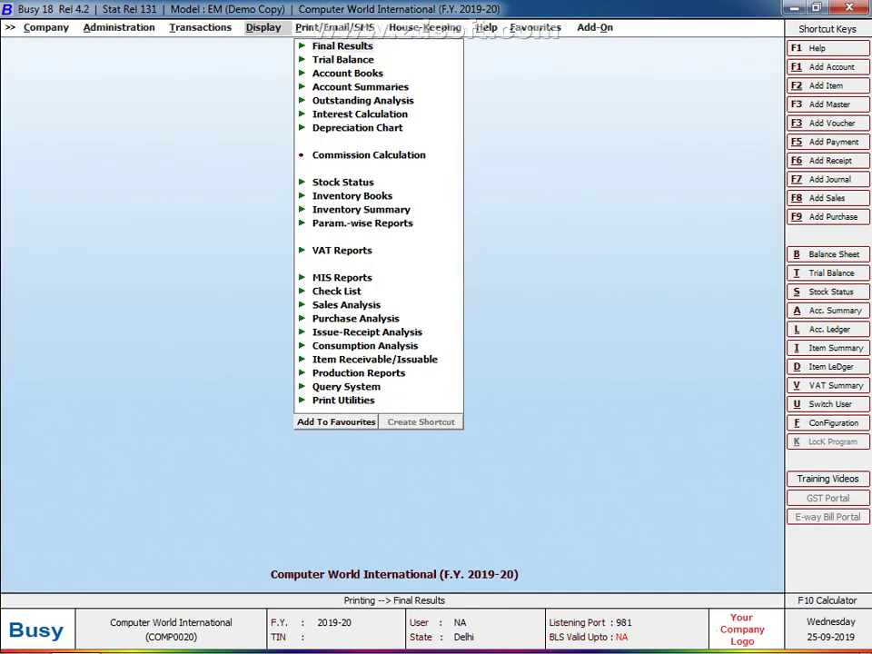
pyautogui.press('Left')
pyautogui.press('Left')
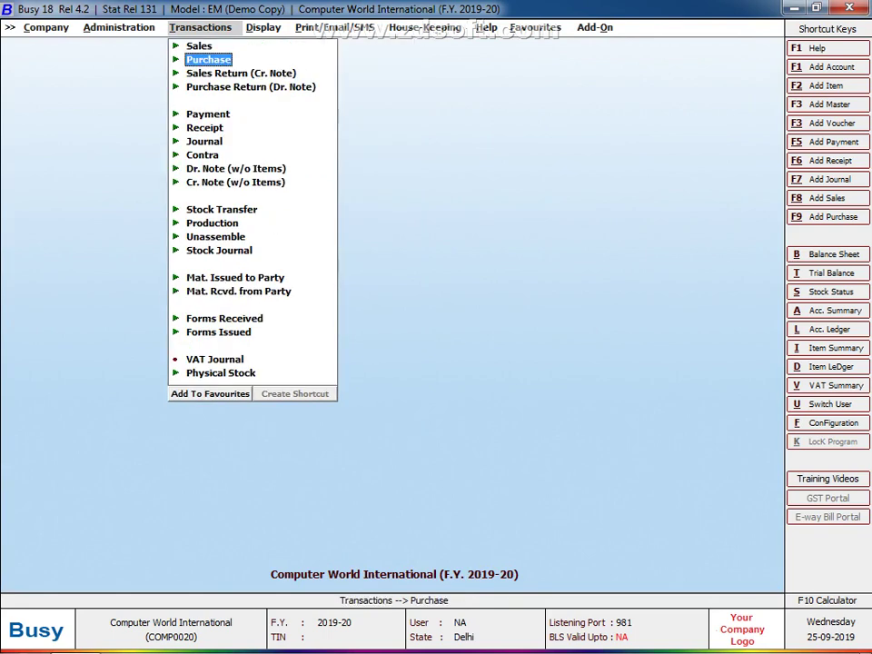
pyautogui.press('Return')
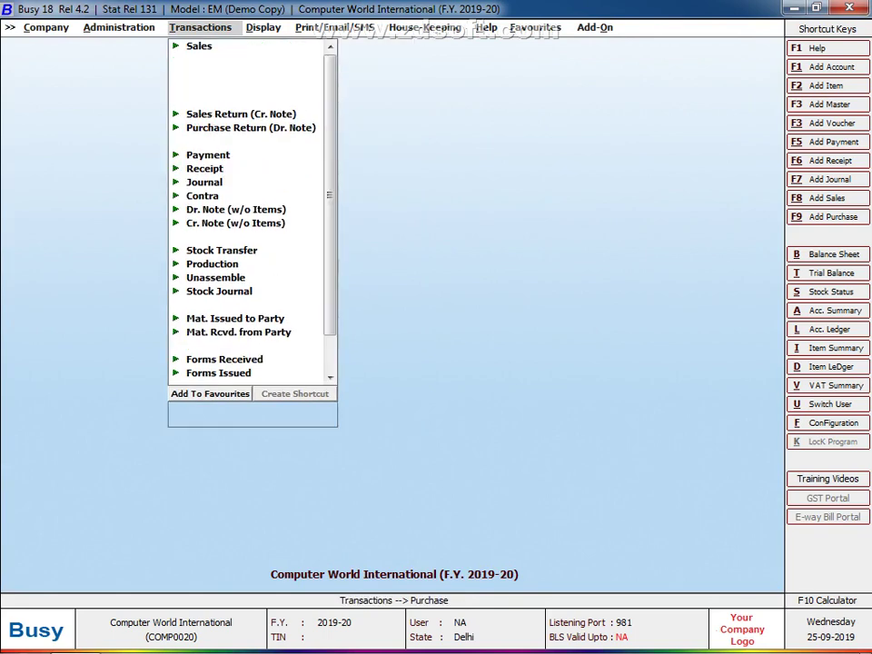
pyautogui.press('Return')
# Step: Set voucher number 135, type EXMT, party Busy Infotech Pvt. Ltd., and start a new TSHIRT item
pyautogui.press('Return')
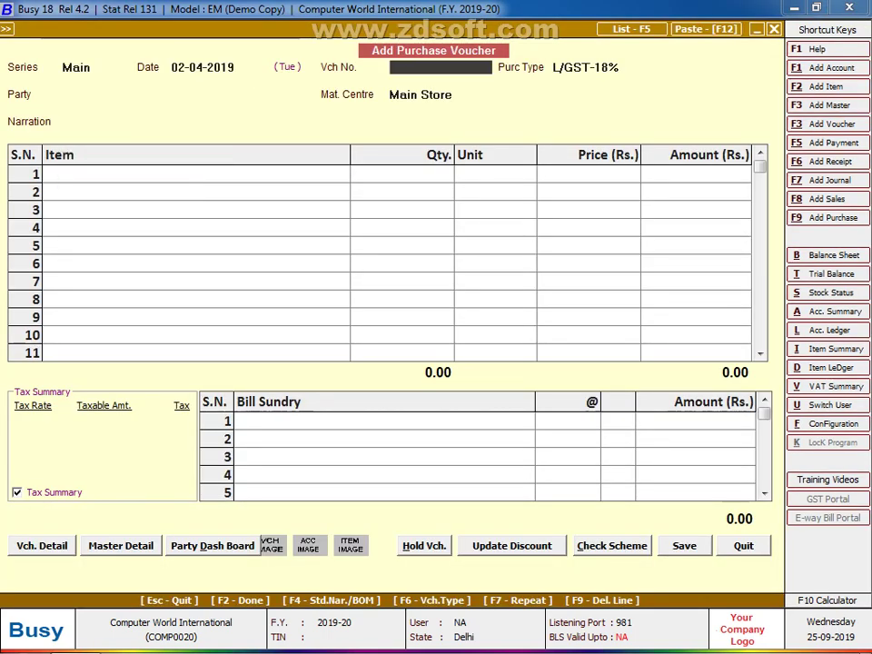
pyautogui.write('135')
pyautogui.press('Return')
pyautogui.write('EX')
pyautogui.press('Return')
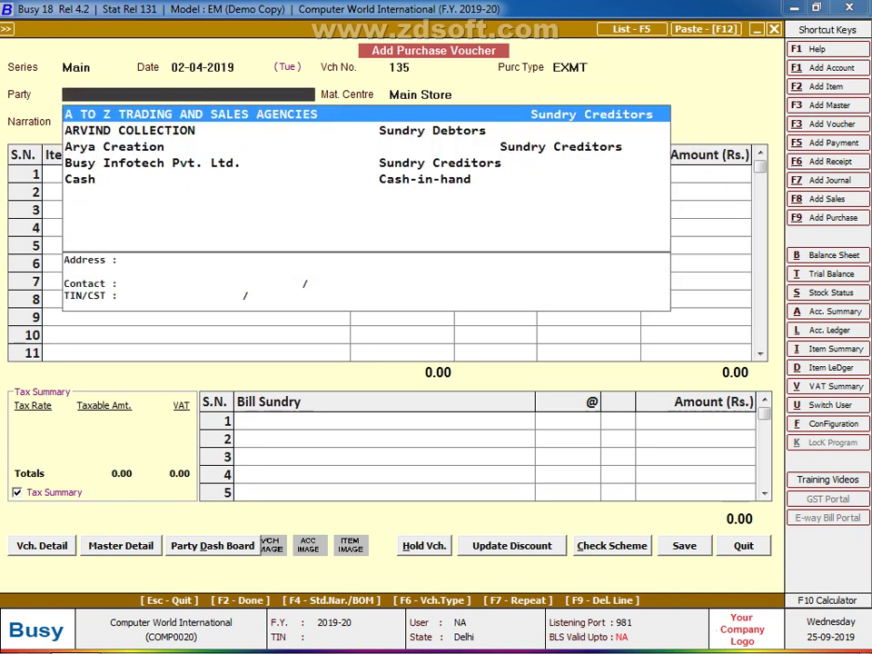
pyautogui.press('Down')
pyautogui.press('Down')
pyautogui.press('Down')
pyautogui.press('Return')
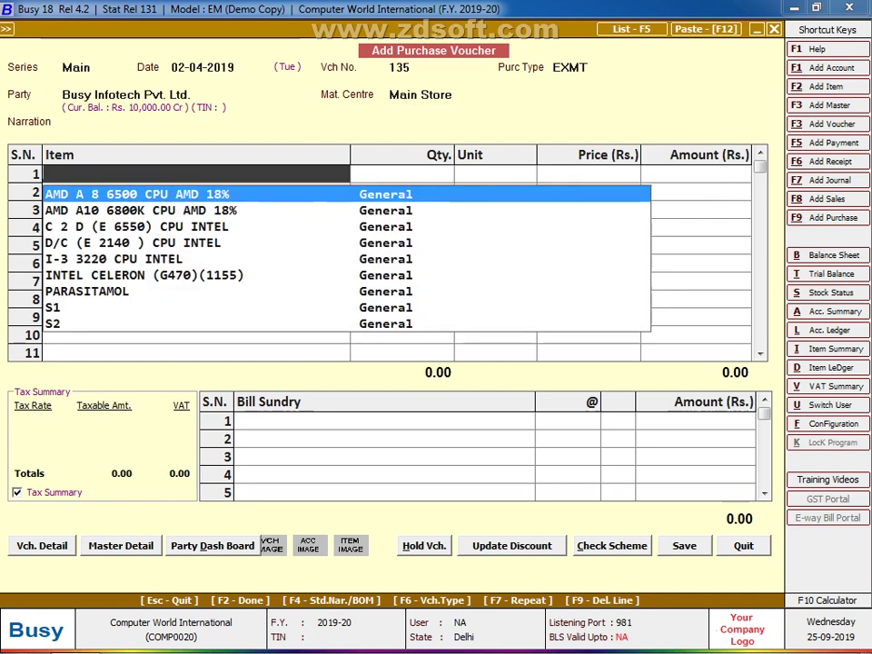
pyautogui.press('F3')
pyautogui.write('T')
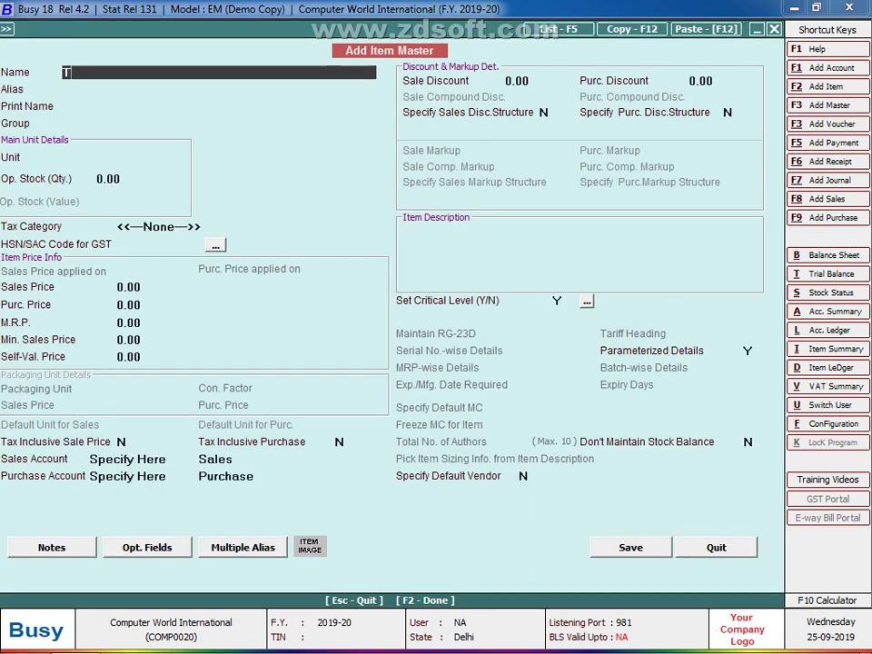
pyautogui.write('SHIRT')
# Step: Name the item T SHIRT in group General with unit Pcs
pyautogui.press('Left')
pyautogui.press('Left')
pyautogui.press('Left')
pyautogui.press('Left')
pyautogui.press('Left')
pyautogui.press('Return')
pyautogui.press('Return')
pyautogui.press('Return')
pyautogui.press('Return')
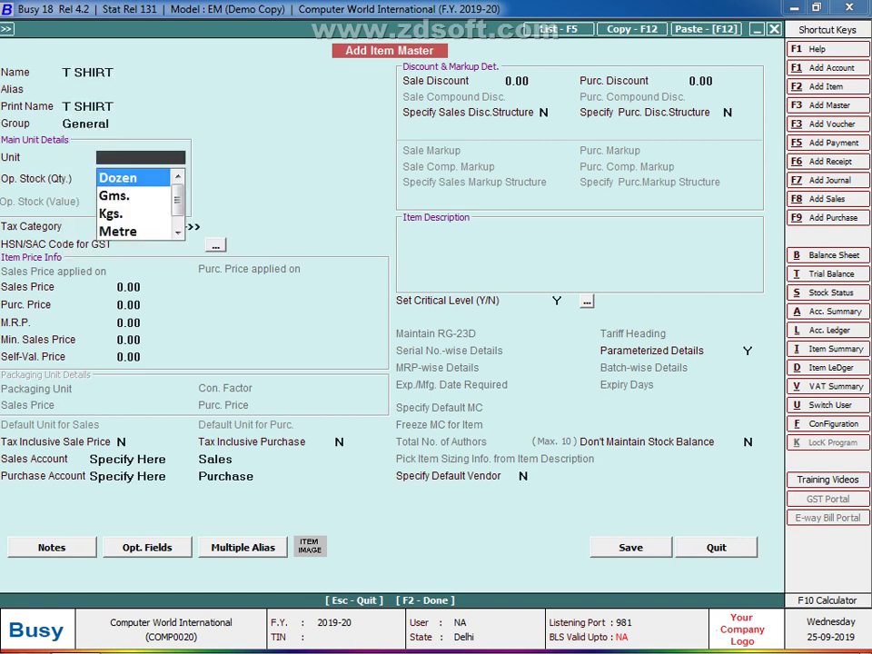
pyautogui.write('p')
pyautogui.press('Return')
pyautogui.press('Return')
pyautogui.press('Return')
pyautogui.press('Return')
pyautogui.press('Return')
pyautogui.press('Return')
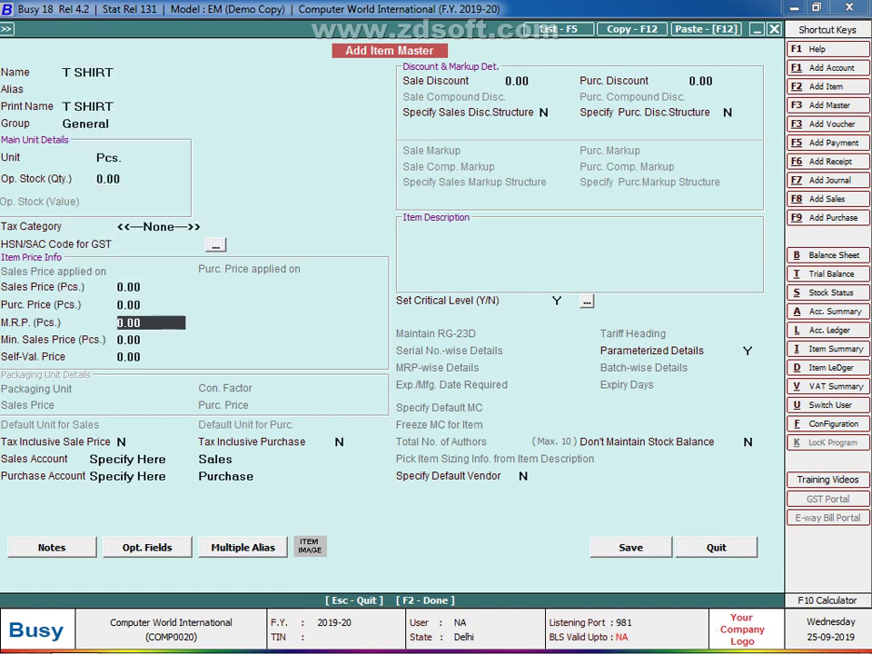
pyautogui.press('Return')
pyautogui.press('Up')
pyautogui.press('Up')
pyautogui.press('Up')
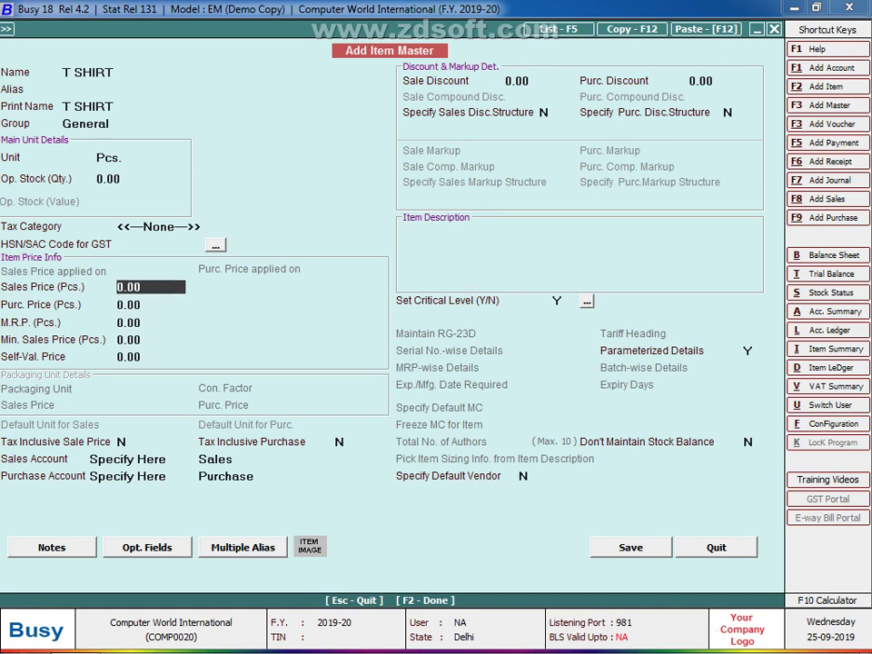
# Step: Enter sales price 500, purchase price 350 and MRP 650, then save the item
pyautogui.write('500')
pyautogui.press('Return')
pyautogui.write('350')
pyautogui.press('Return')
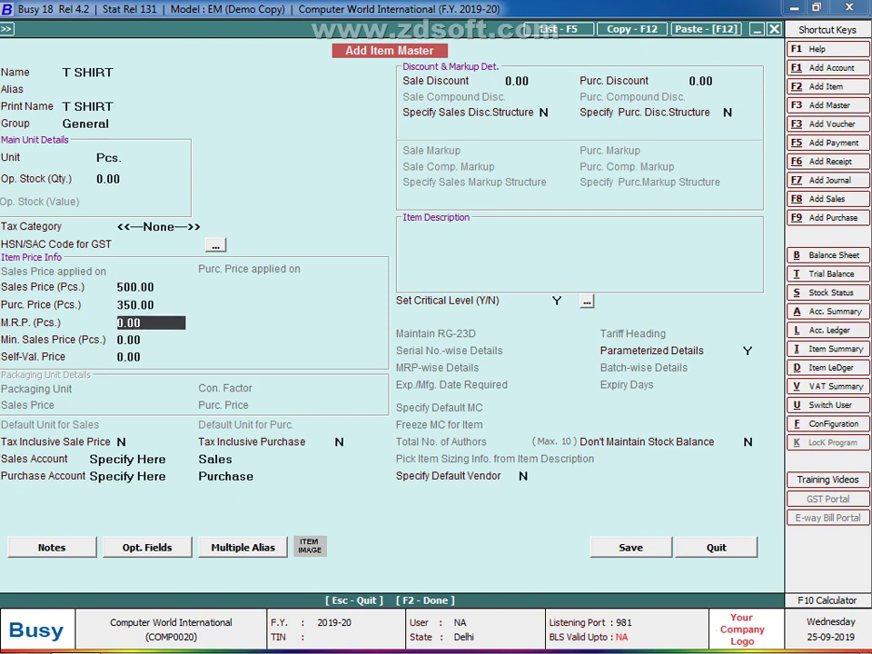
pyautogui.write('650')
pyautogui.press('Return')
pyautogui.press('Return')
pyautogui.press('Return')
pyautogui.press('Return')
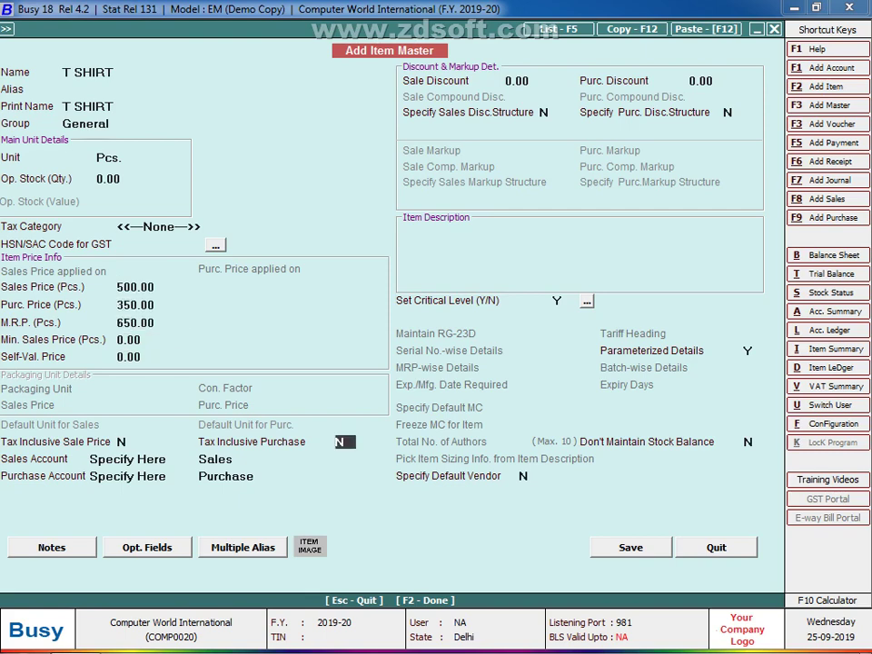
pyautogui.press('Return')
pyautogui.press('Return')
pyautogui.press('Return')
pyautogui.press('Return')
pyautogui.press('Return')
pyautogui.press('Return')
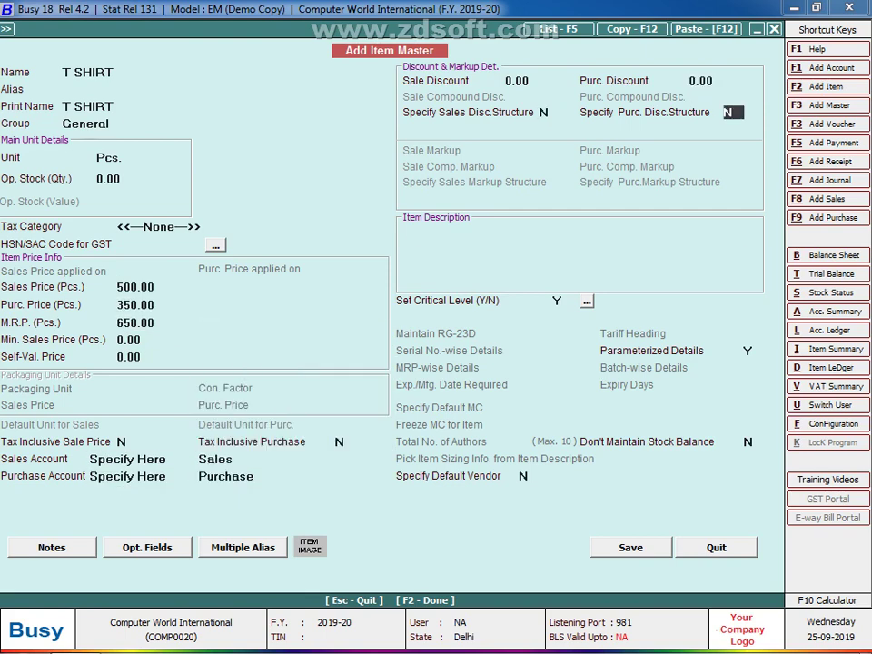
pyautogui.press('Return')
pyautogui.write('N')
pyautogui.press('Return')
pyautogui.press('Return')
pyautogui.press('Return')
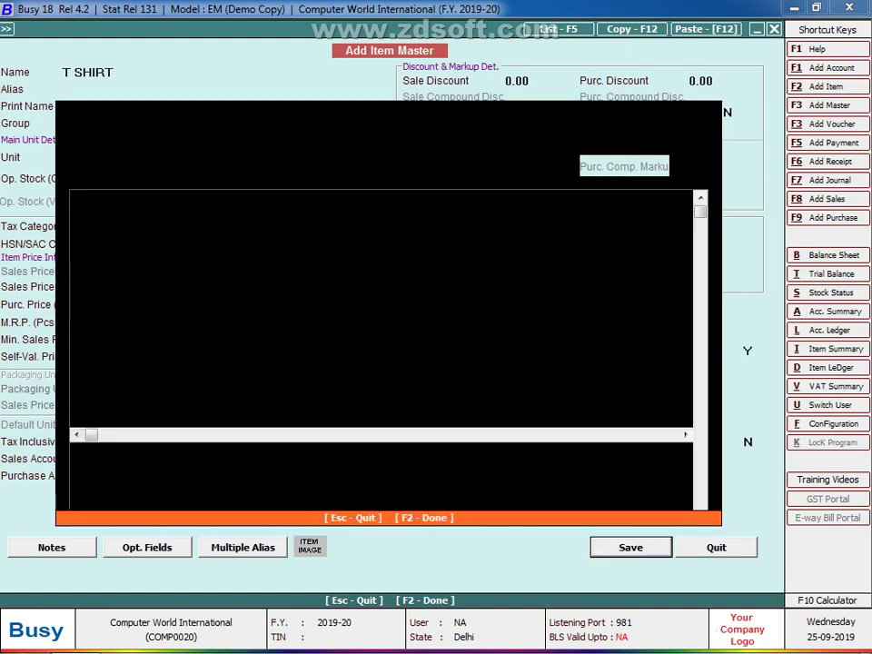
pyautogui.press('F2')
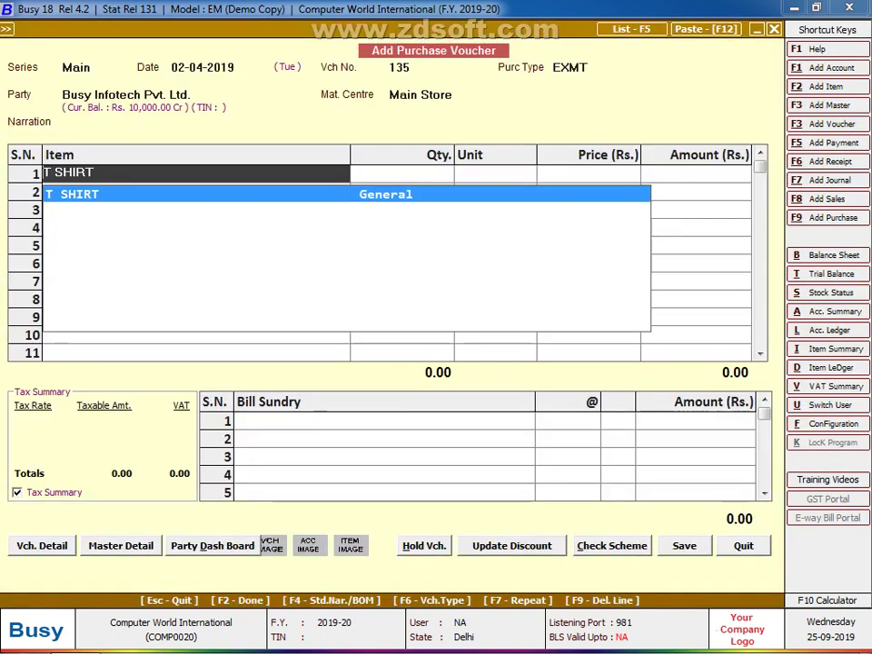
# Step: Add T SHIRT with quantity 10, first stock row size M, RED, DGN 1004, quantity 5
pyautogui.press('Return')
pyautogui.write('10')
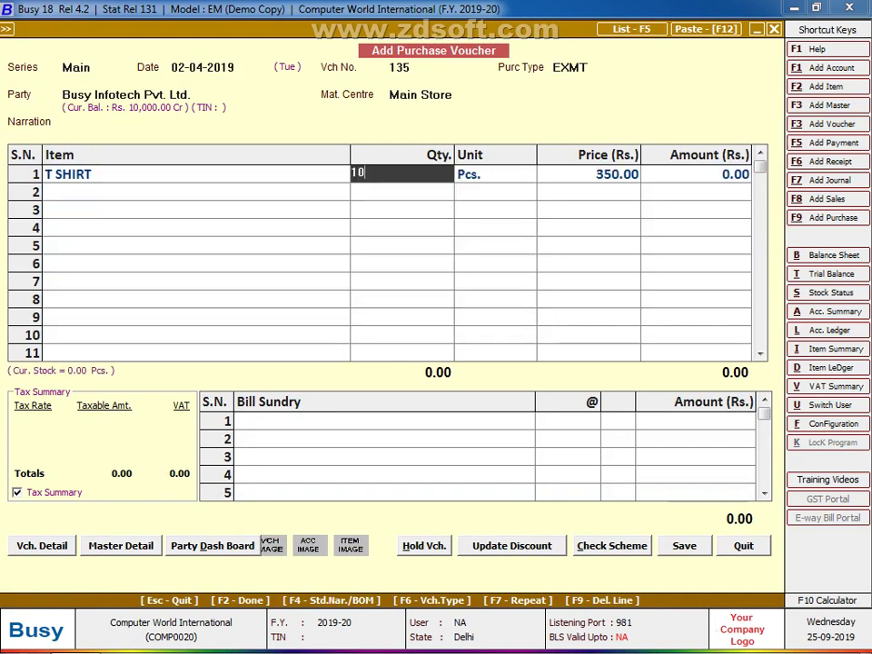
pyautogui.press('Return')
pyautogui.press('Return')
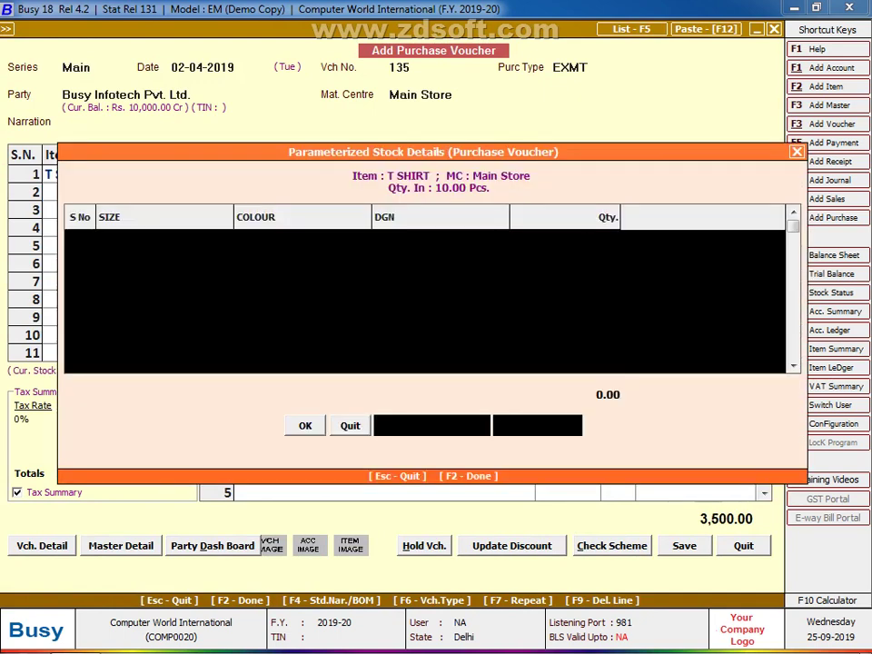
pyautogui.write('M')
pyautogui.press('Return')
pyautogui.write('rE')
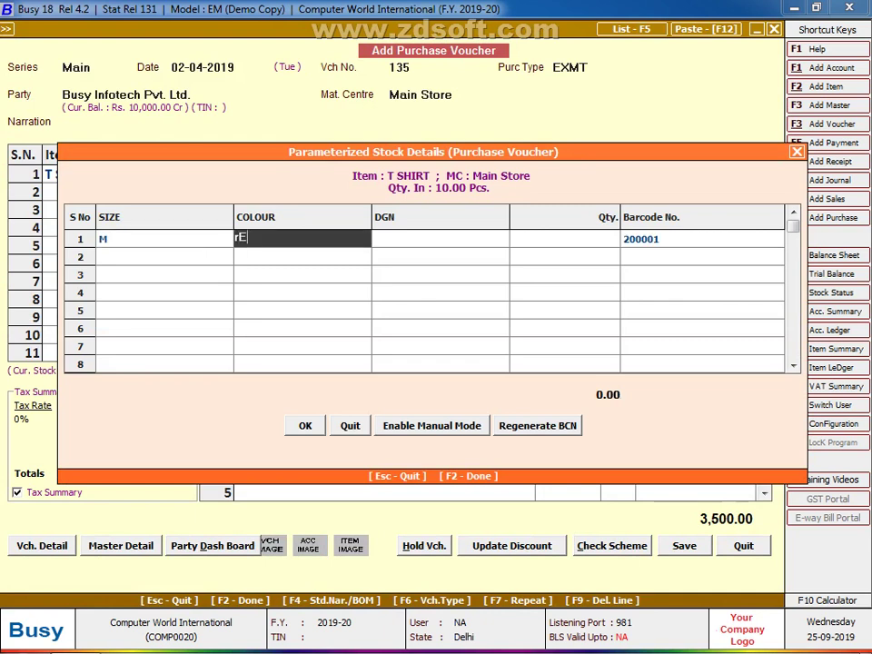
pyautogui.write('D')
pyautogui.press('Return')
pyautogui.write('100')
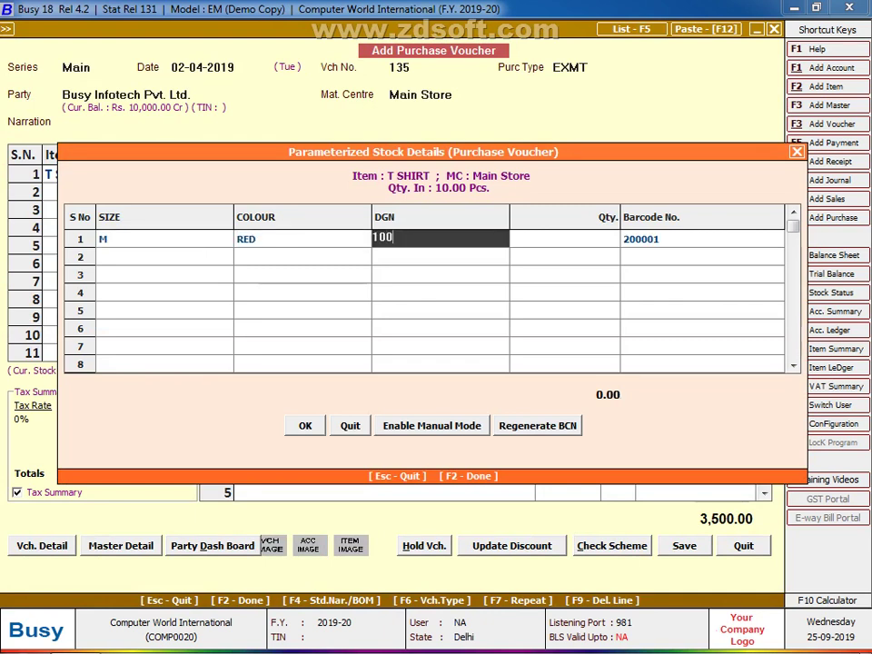
pyautogui.write('4')
pyautogui.press('Return')
pyautogui.write('5')
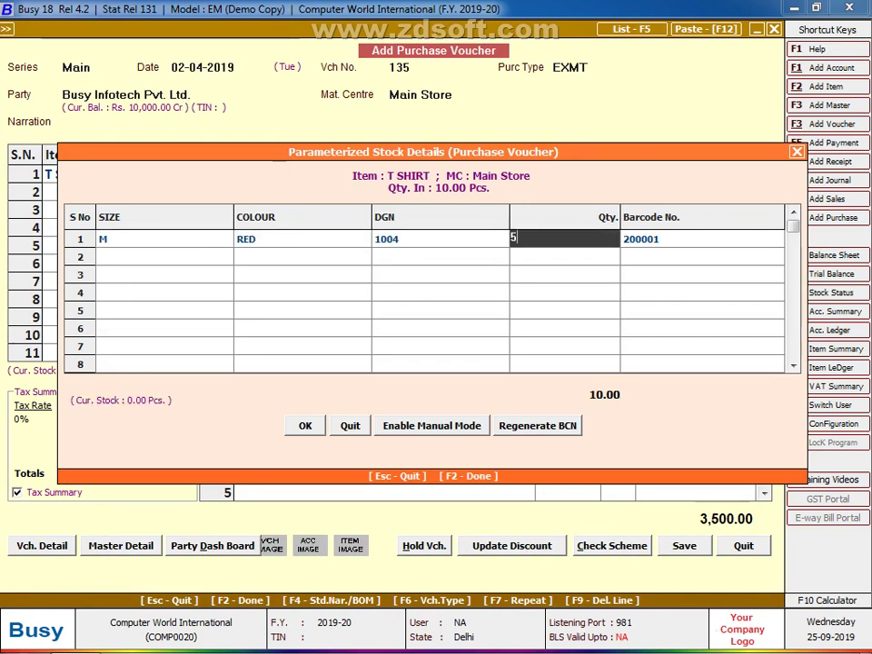
pyautogui.press('Return')
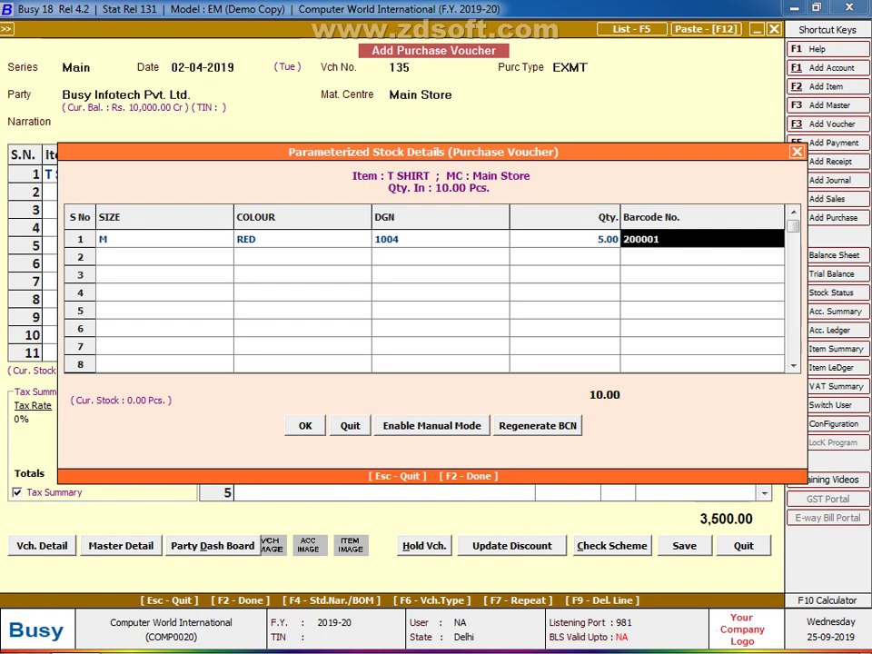
# Step: Add the second stock row: size S, GREEN, DGN 1005, quantity 2
pyautogui.press('Return')
pyautogui.write('S')
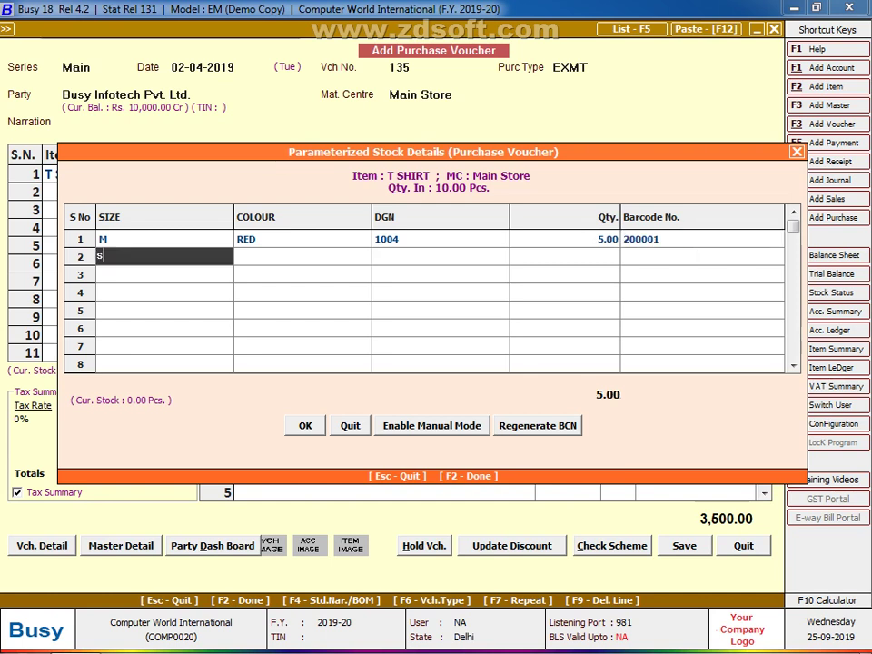
pyautogui.press('Return')
pyautogui.write('g')
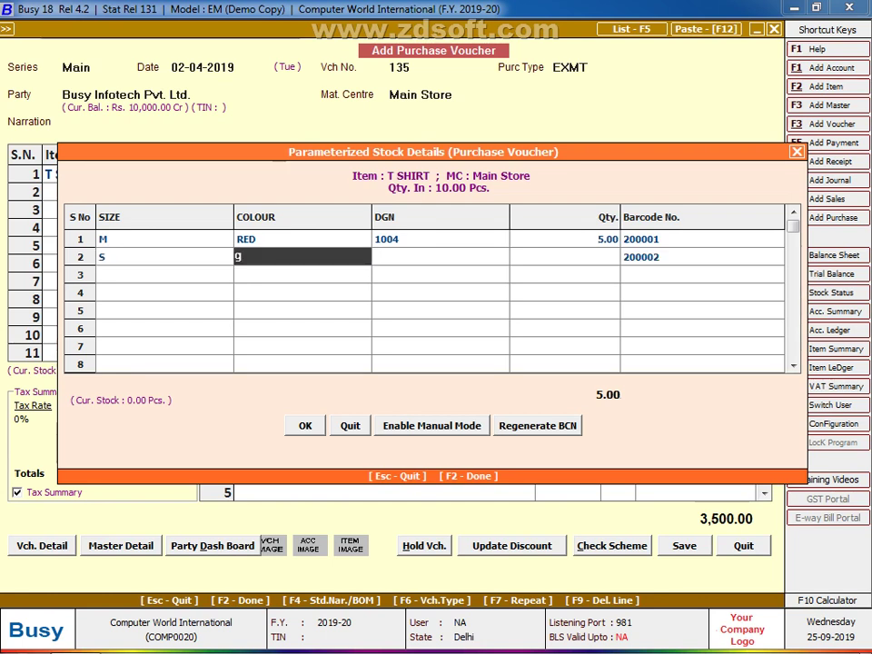
pyautogui.write('REEN')
pyautogui.press('Return')
pyautogui.write('1004')
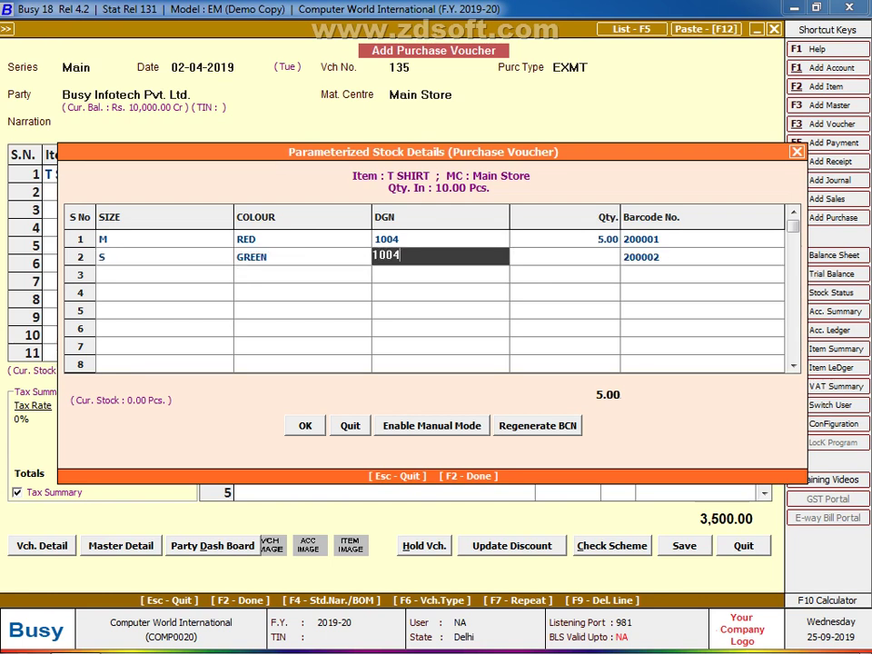
pyautogui.press('BackSpace')
pyautogui.write('5')
pyautogui.press('Return')
pyautogui.write('2')
pyautogui.press('Return')
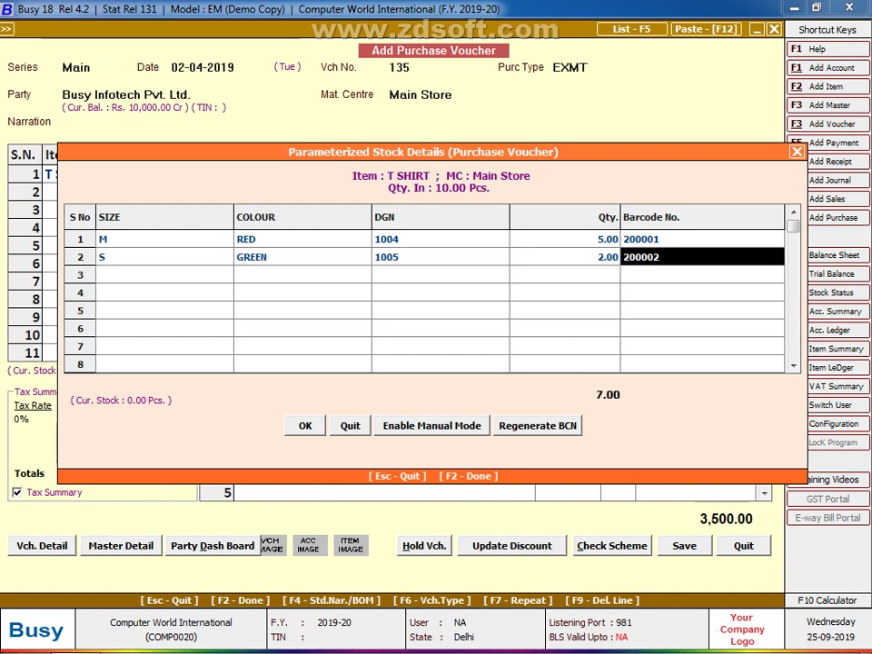
# Step: Add the third row: size L, WHITE, DGN 1006, quantity 3, and confirm the breakdown
pyautogui.press('Return')
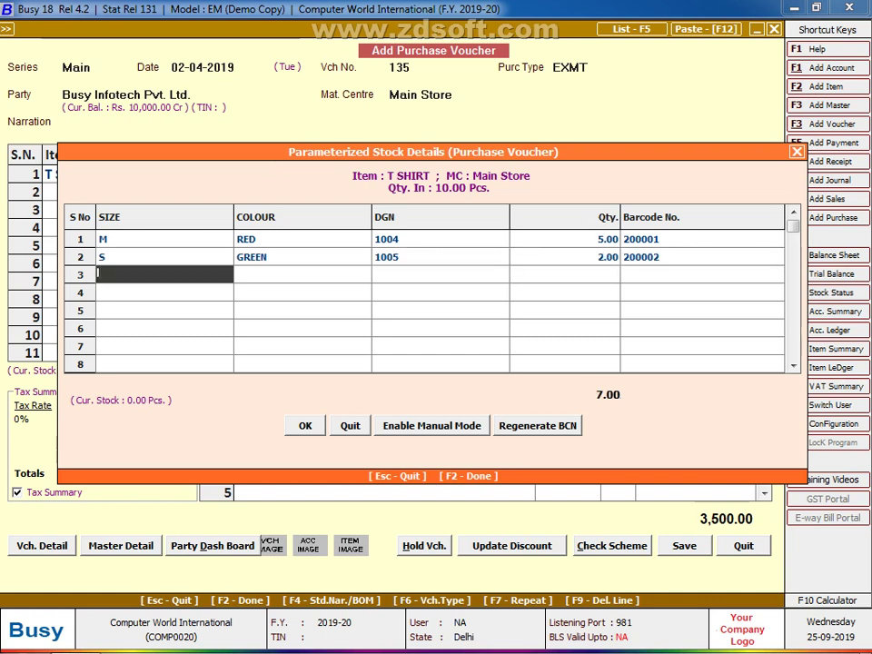
pyautogui.write('L')
pyautogui.press('Return')
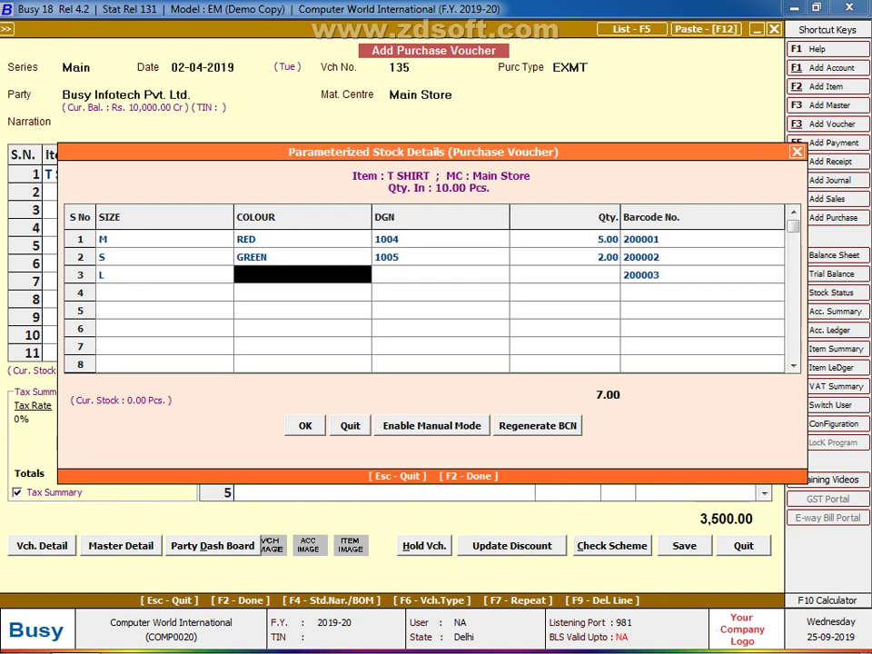
pyautogui.write('wHI')
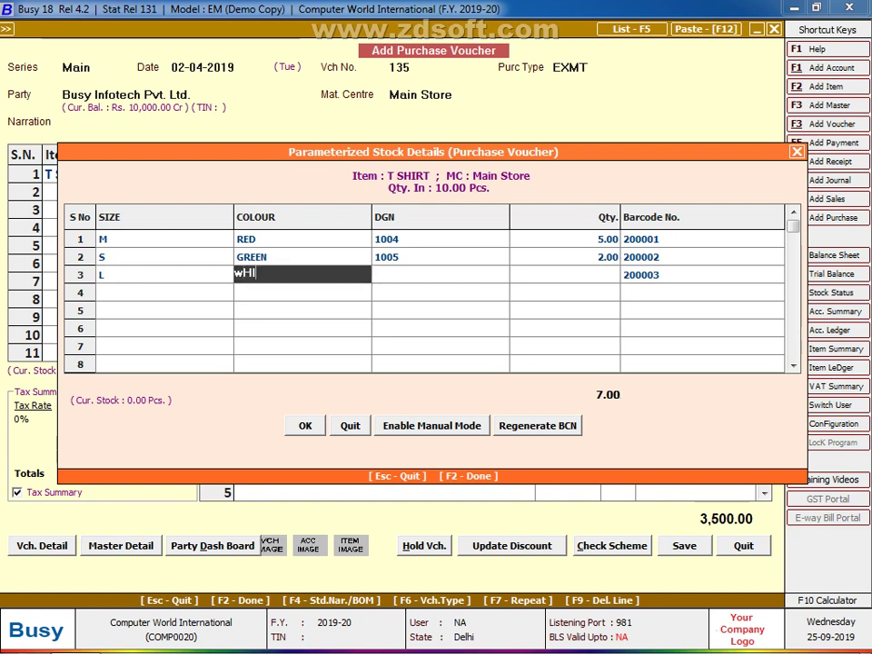
pyautogui.write('TE')
pyautogui.press('Return')
pyautogui.write('1006')
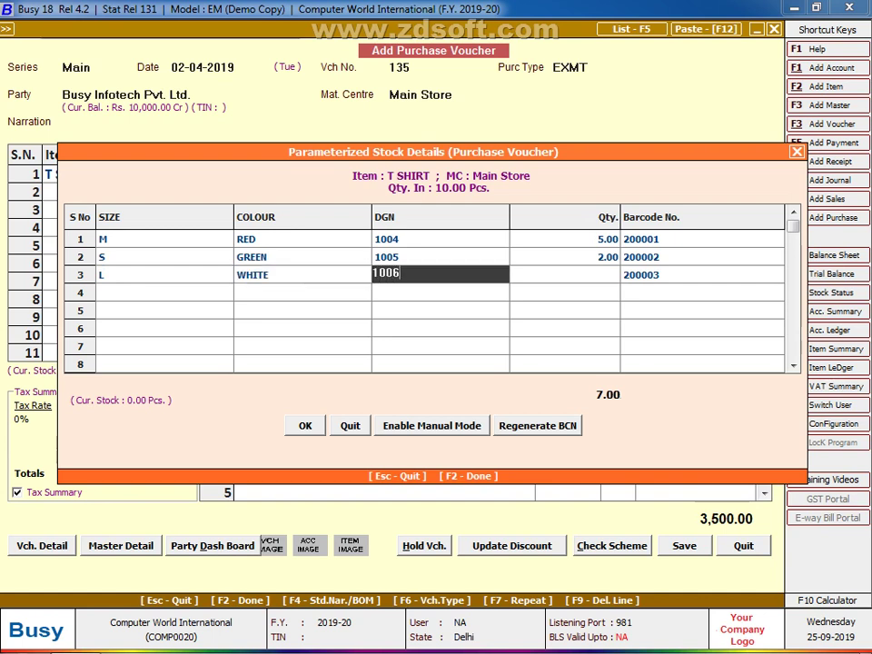
pyautogui.press('Return')
pyautogui.press('Return')
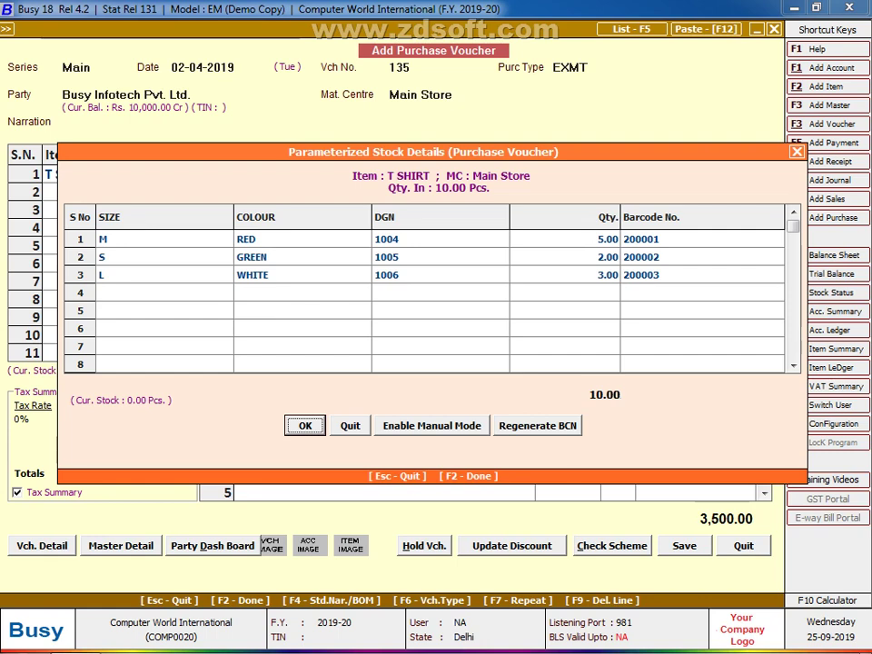
pyautogui.press('Return')
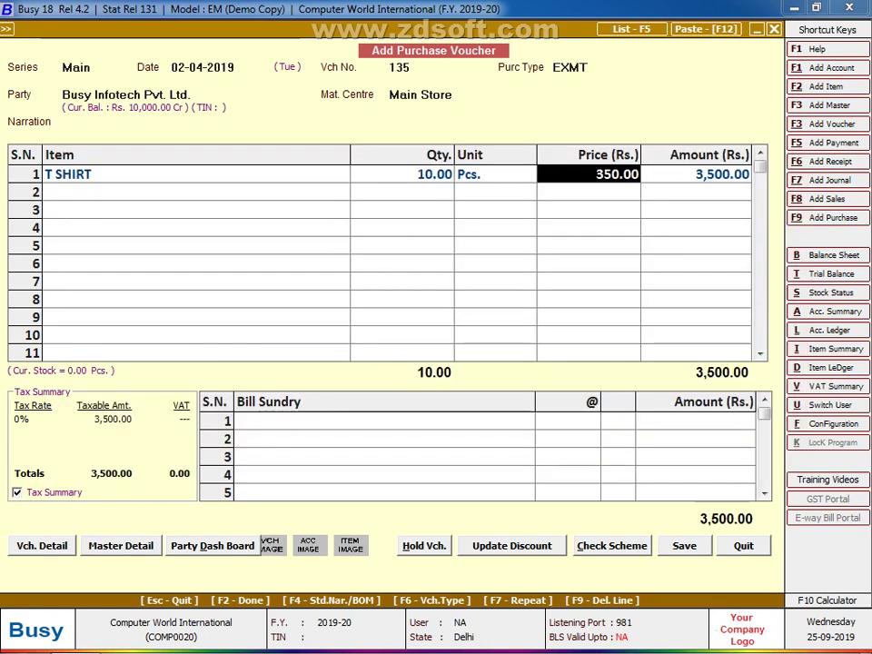
# Step: Accept the 350.00 price and amount, finish voucher 135, and confirm its VAT reporting details
pyautogui.press('Return')
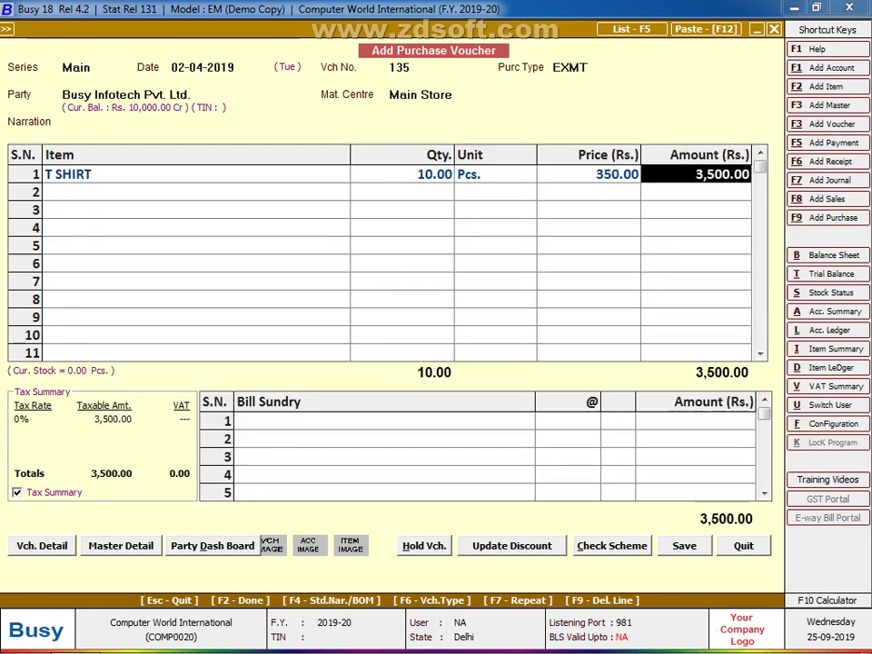
pyautogui.press('Return')
pyautogui.press('Return')
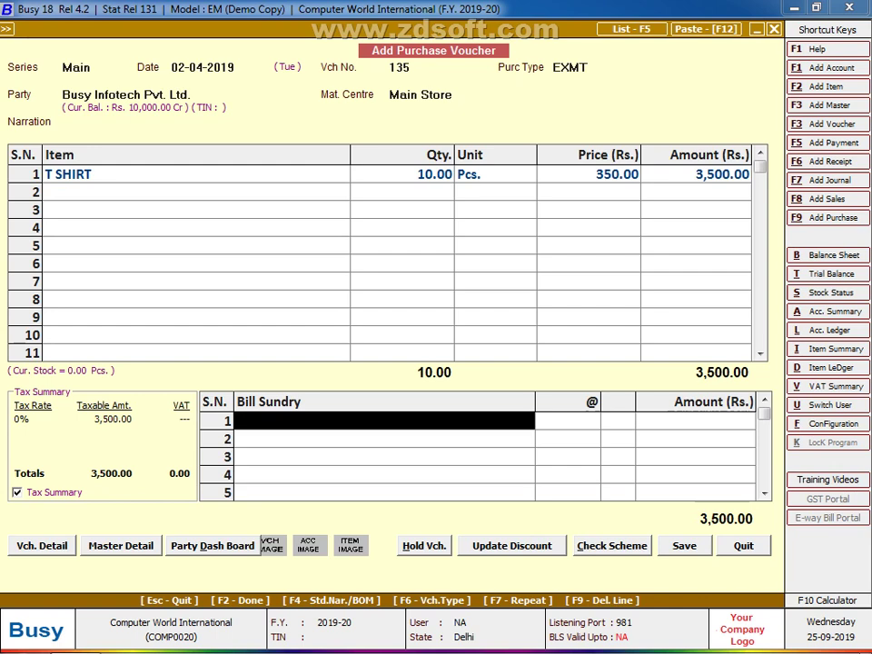
pyautogui.press('Return')
pyautogui.press('Return')
pyautogui.press('Return')
pyautogui.press('Return')
pyautogui.press('Return')
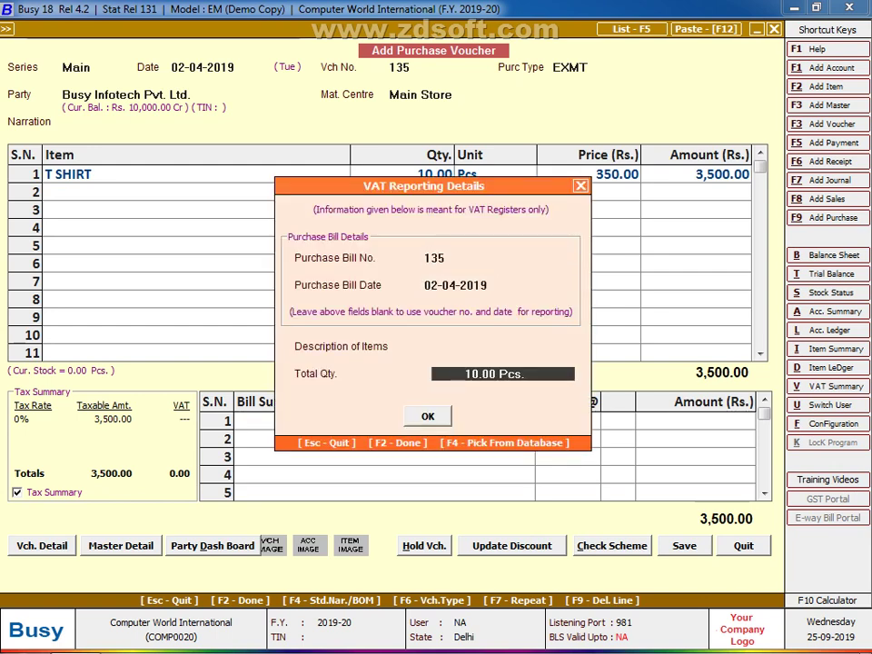
pyautogui.press('Return')
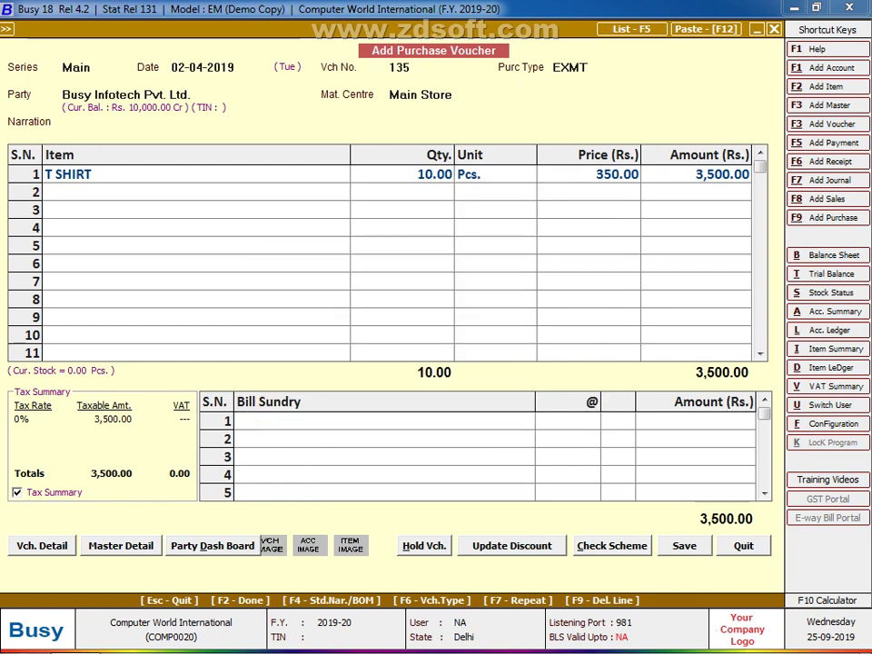
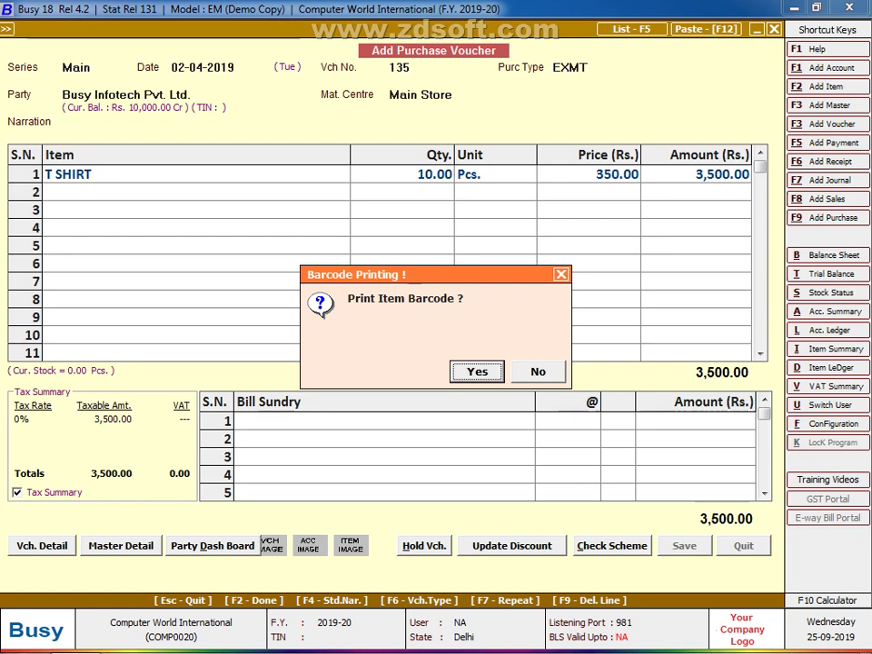
# Step: Print item barcodes from the voucher in BARCODE 38*50 format, loading T SHIRT barcodes 200001–200003
pyautogui.press('Return')
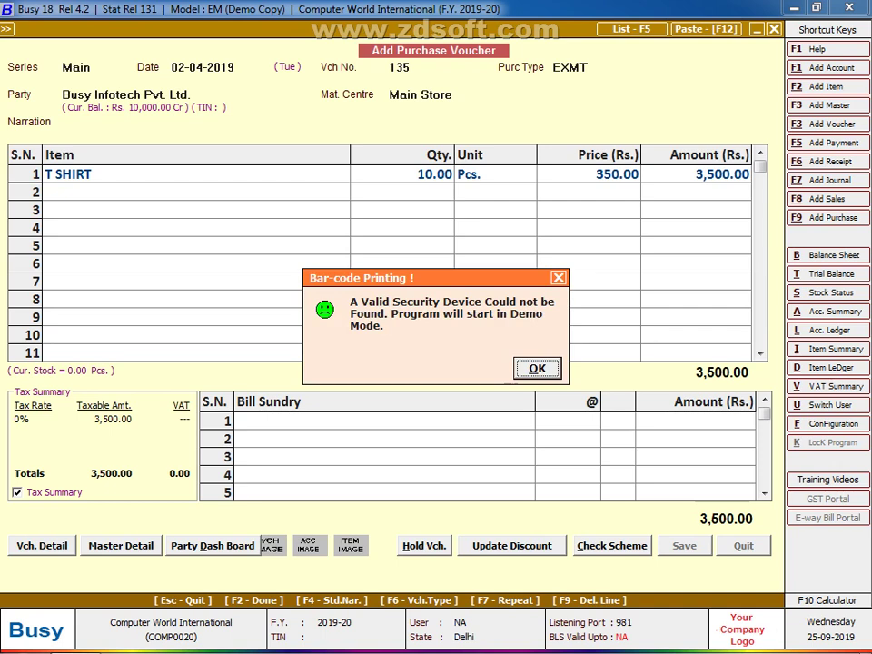
pyautogui.press('Return')
pyautogui.press('Return')
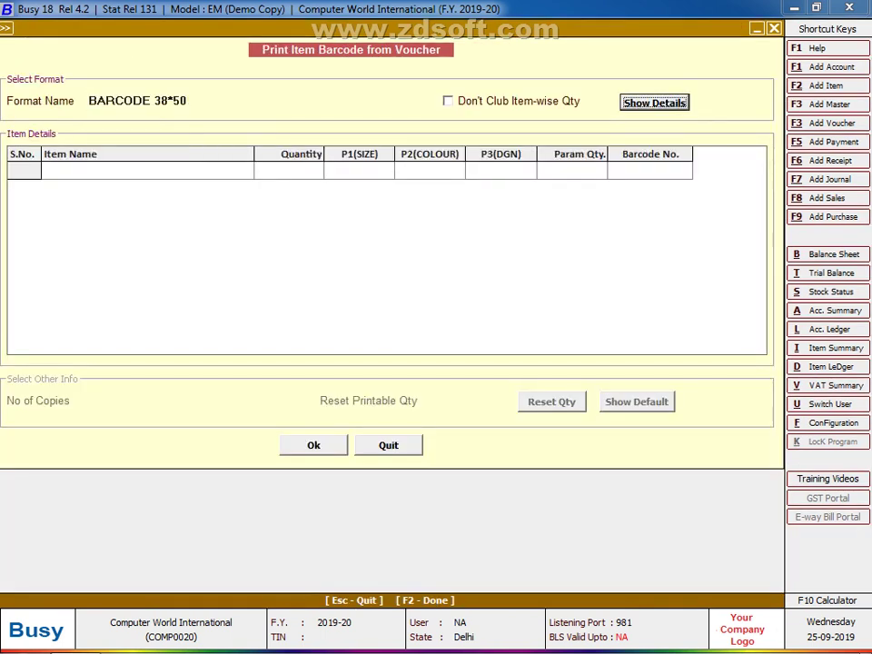
pyautogui.press('Return')
pyautogui.press('Return')
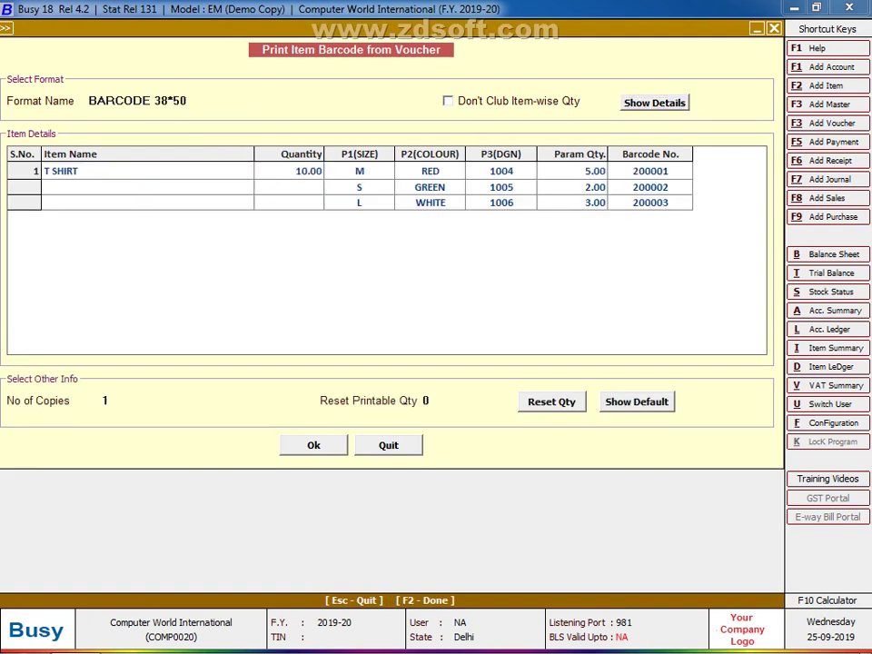
pyautogui.press('F2')
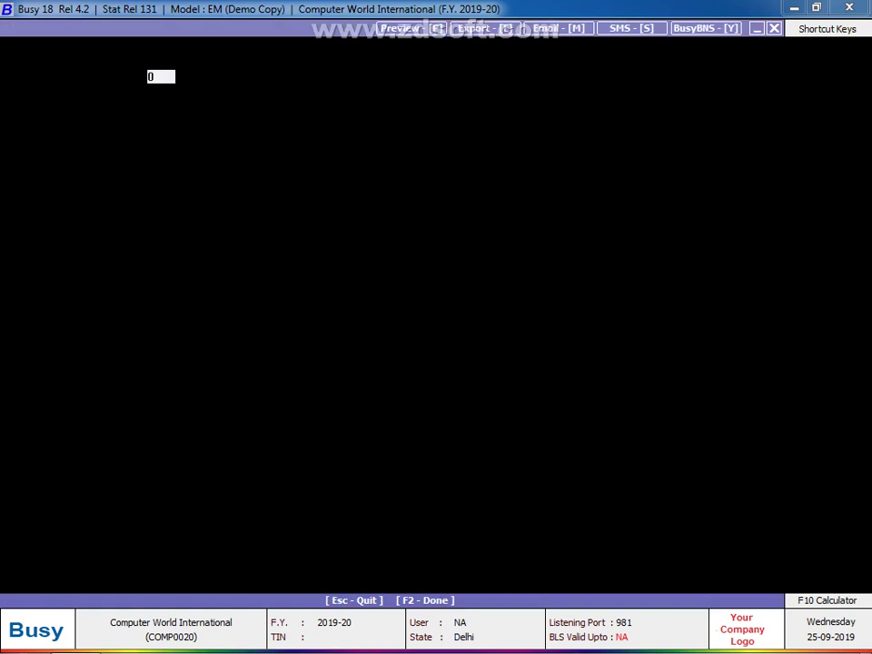
# Step: Preview the T SHIRT barcode labels and zoom the preview to 200%
pyautogui.press('Return')
pyautogui.press('Return')
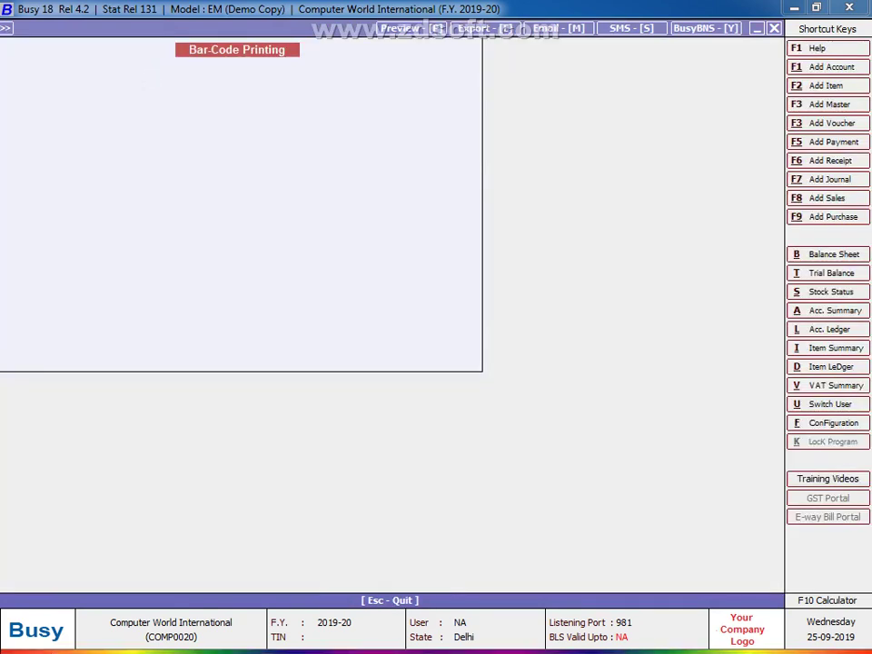
pyautogui.hotkey('alt', 'Down')
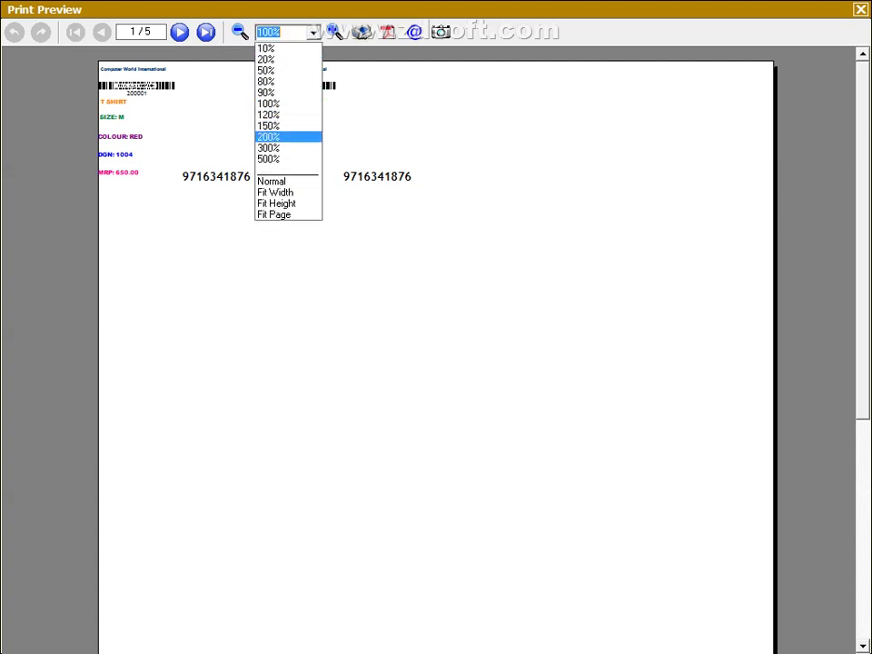
pyautogui.press('Escape')
pyautogui.press('Down')
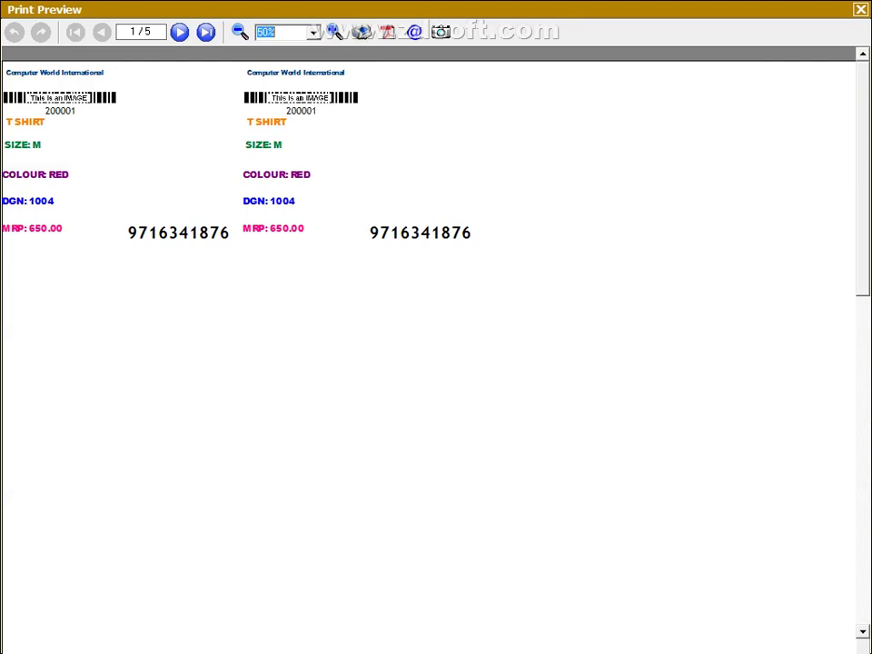
pyautogui.press('Up')
pyautogui.press('Up')
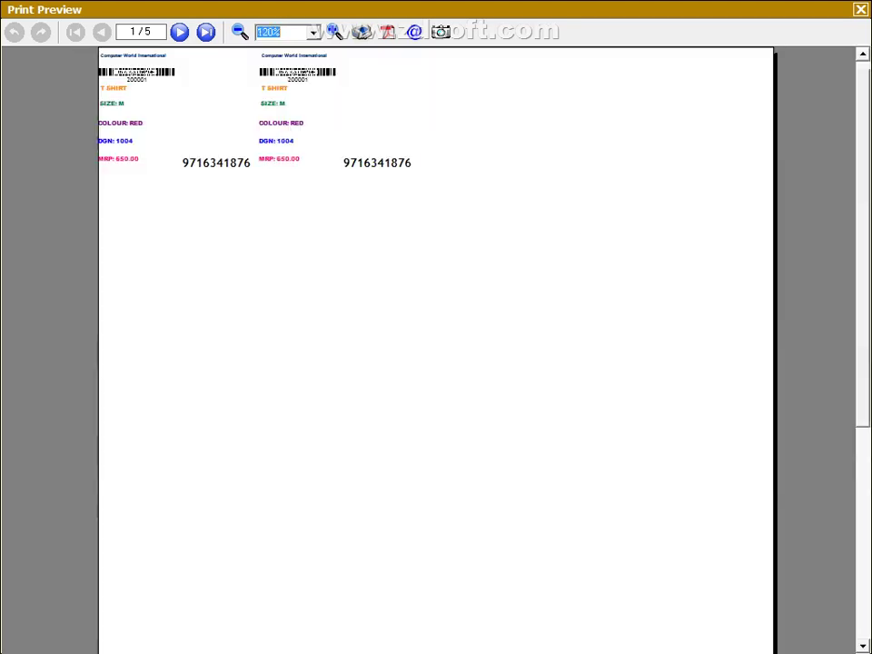
pyautogui.press('Down')
pyautogui.press('Down')
pyautogui.press('Down')
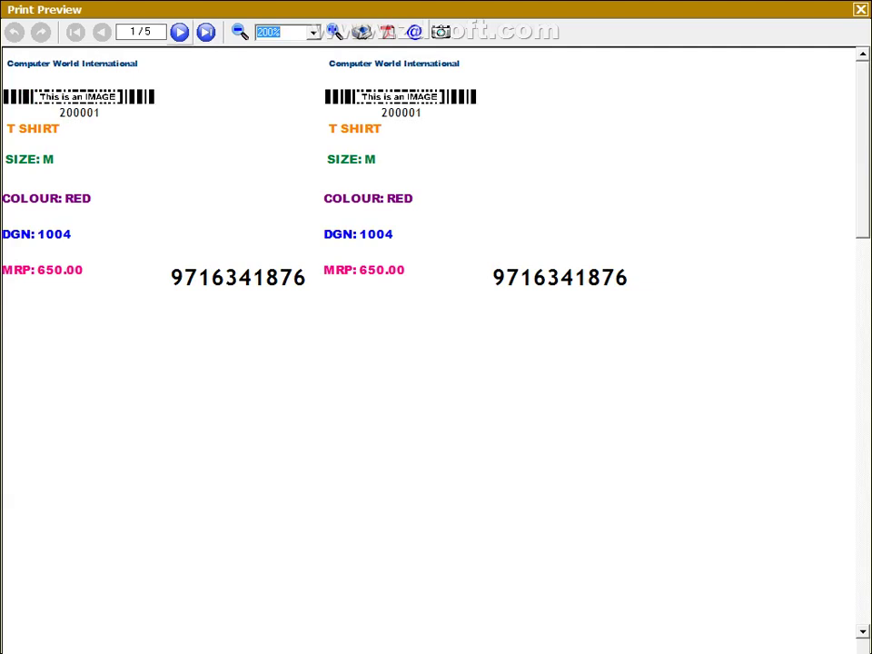
# Step: Page through the preview to page 5/5, then close Print Preview
pyautogui.press('pagedown')
pyautogui.press('pagedown')
pyautogui.click(179, 32)
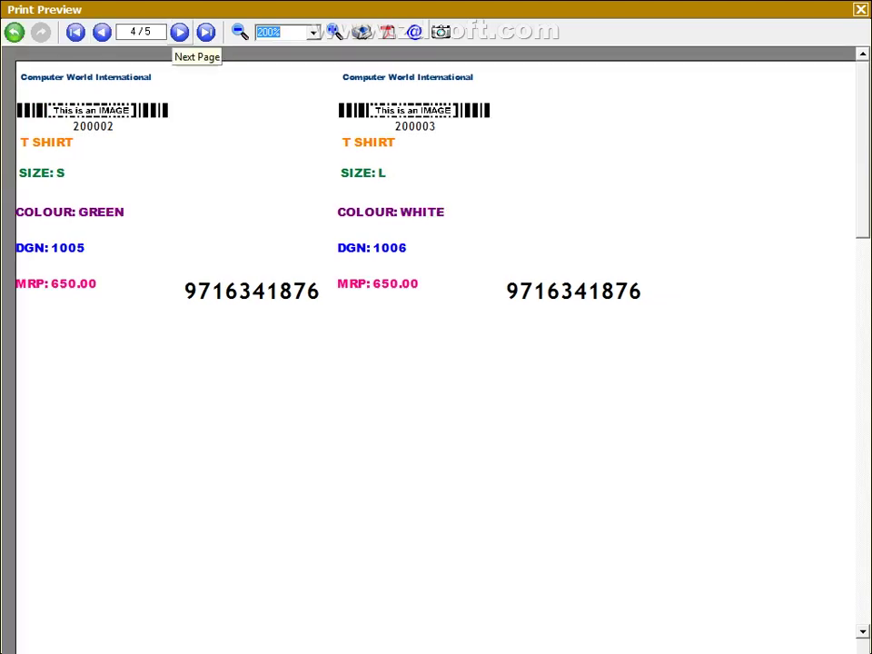
pyautogui.click(179, 32)
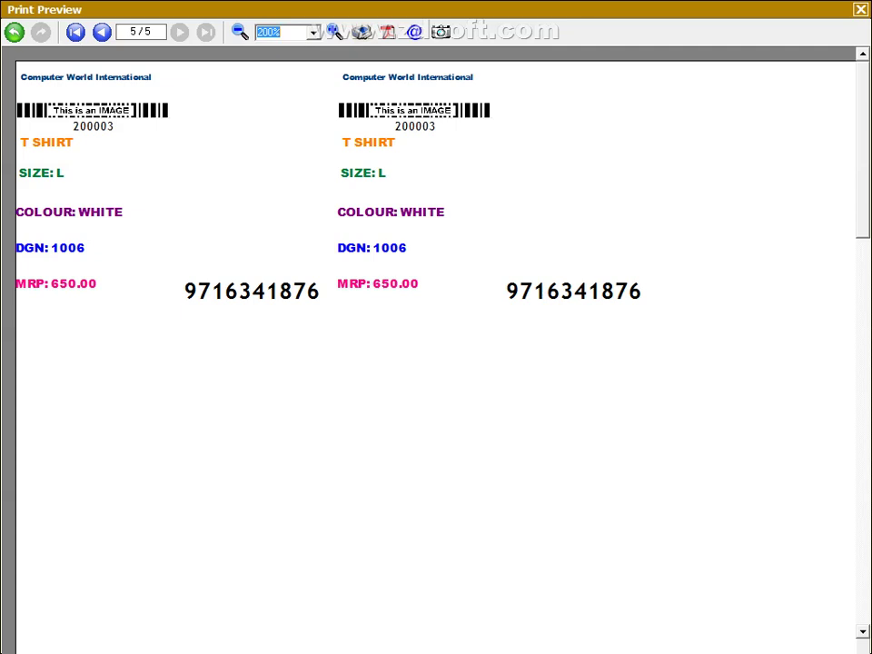
pyautogui.press('Escape')
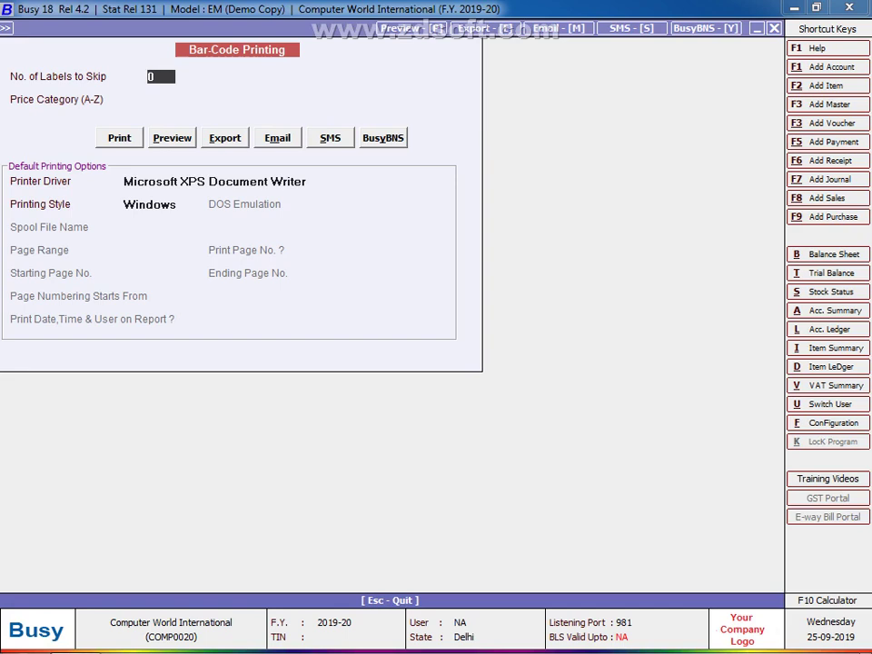
# Step: Exit the bar-code options and purchase voucher, then open Add-On > Item Bar-code Printing
pyautogui.press('Escape')
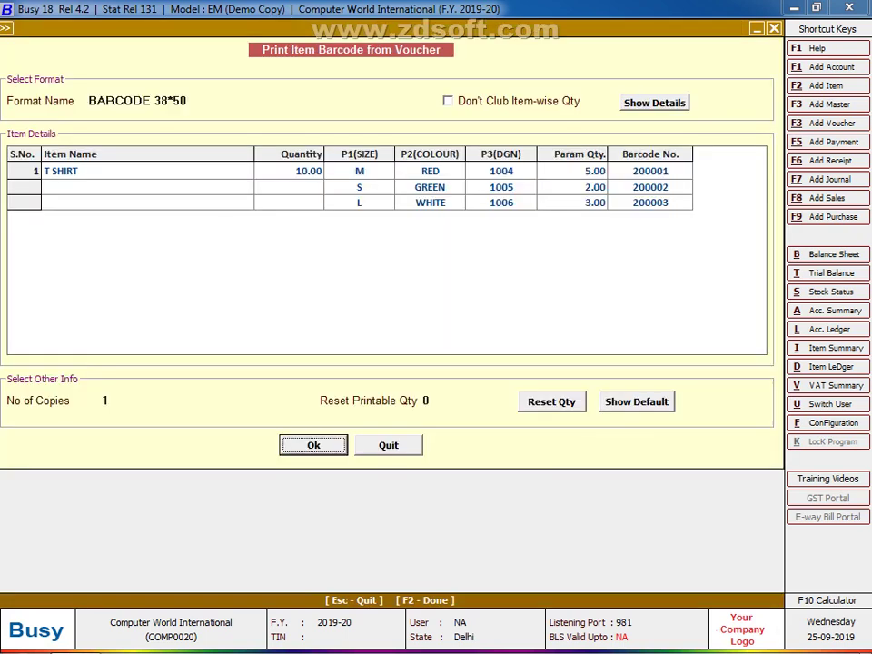
pyautogui.press('Escape')
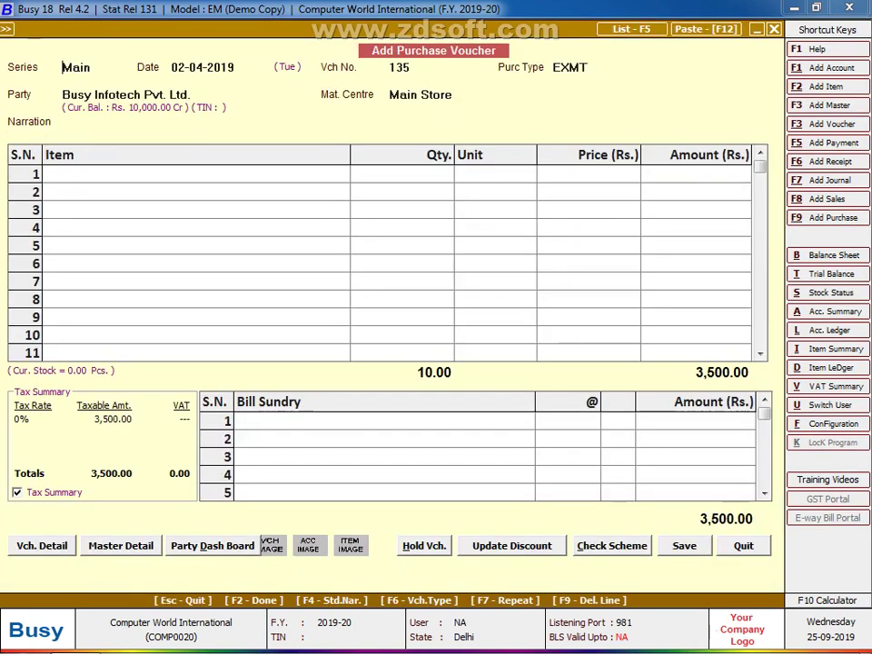
pyautogui.press('Escape')
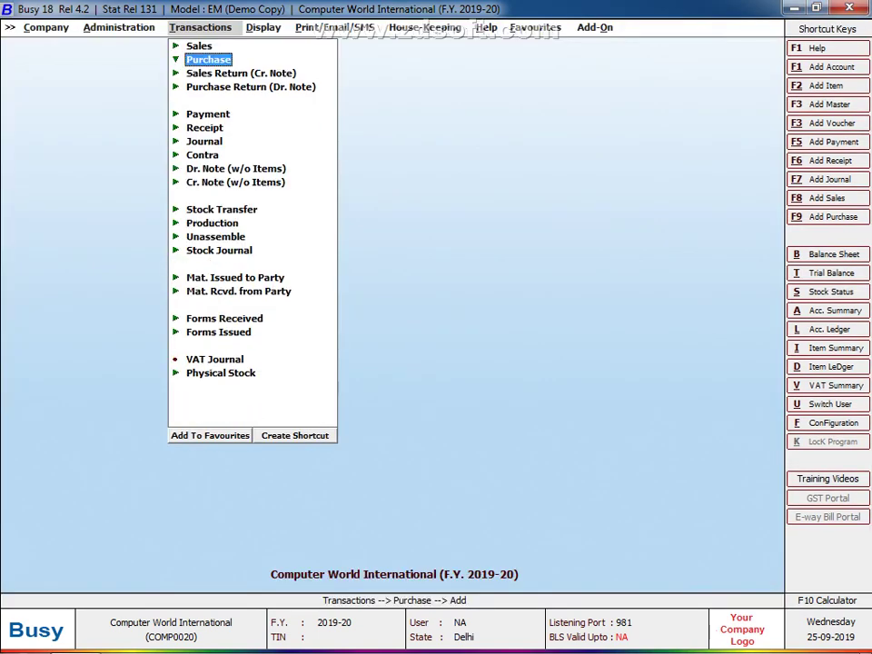
pyautogui.press('Right')
pyautogui.press('Right')
pyautogui.press('Right')
pyautogui.press('Right')
pyautogui.press('Right')
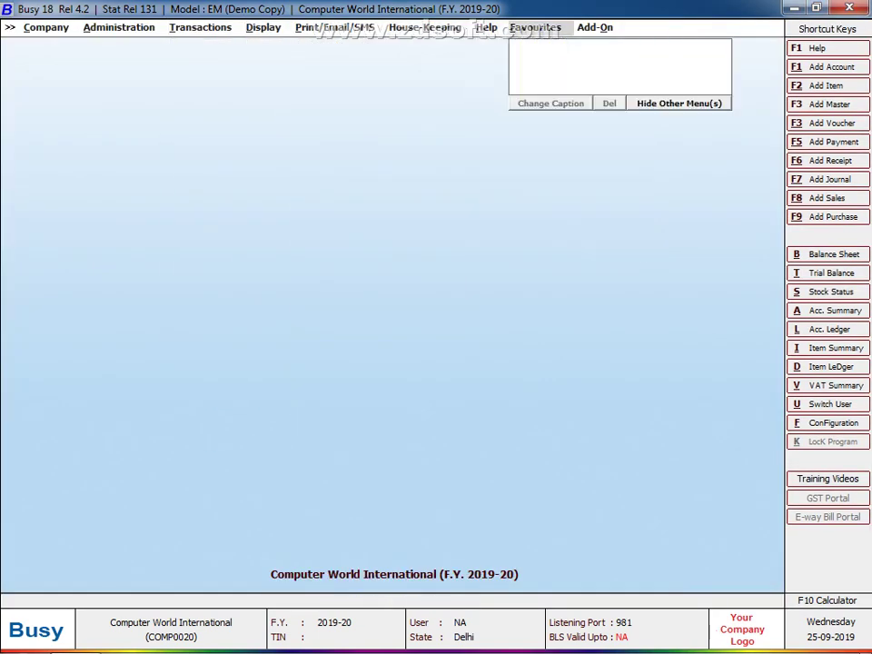
pyautogui.press('Right')
pyautogui.press('Return')
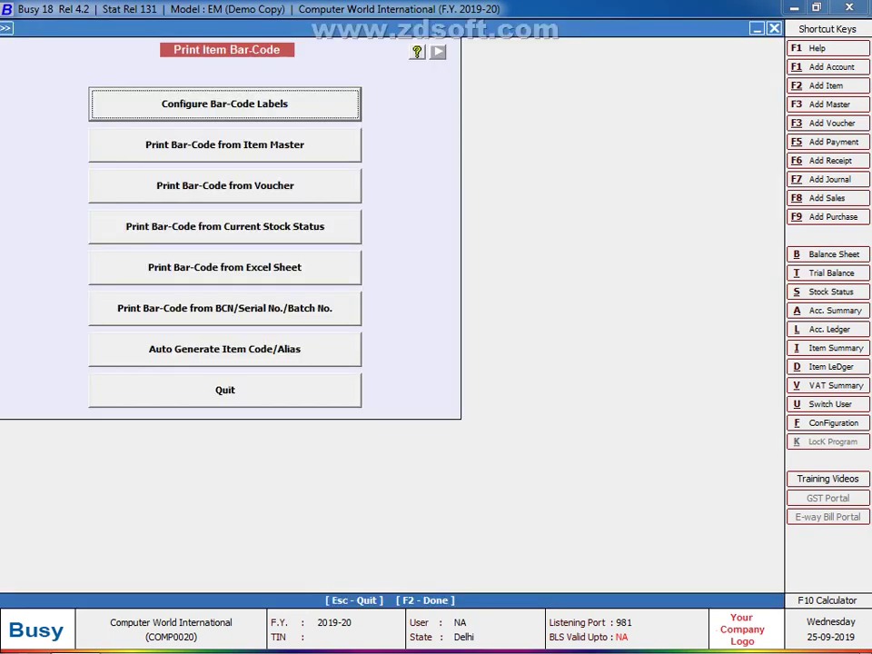
# Step: Review Print Bar-Code from Item Master with BARCODE 38*50 and all items, then close it
pyautogui.press('Down')
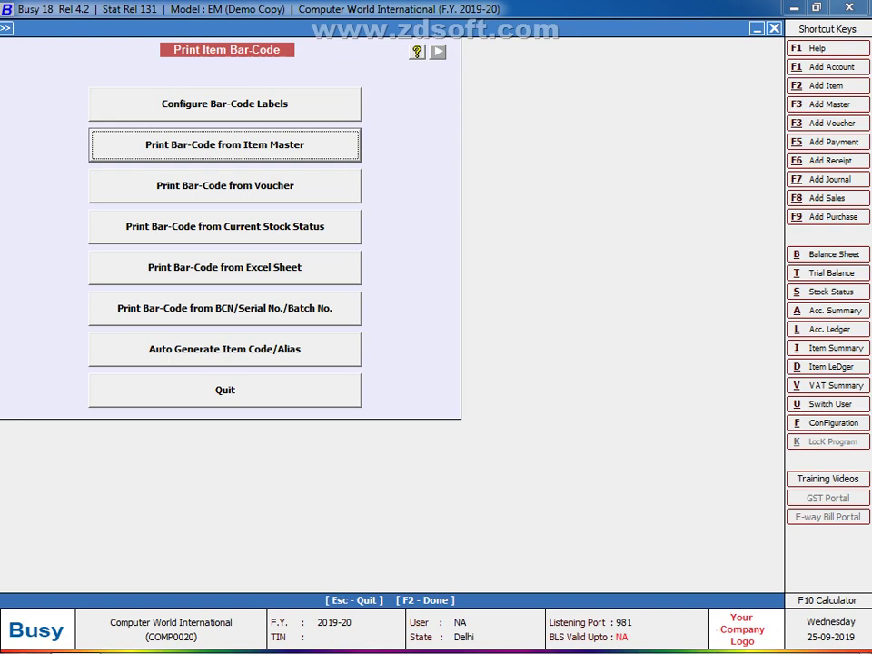
pyautogui.press('Return')
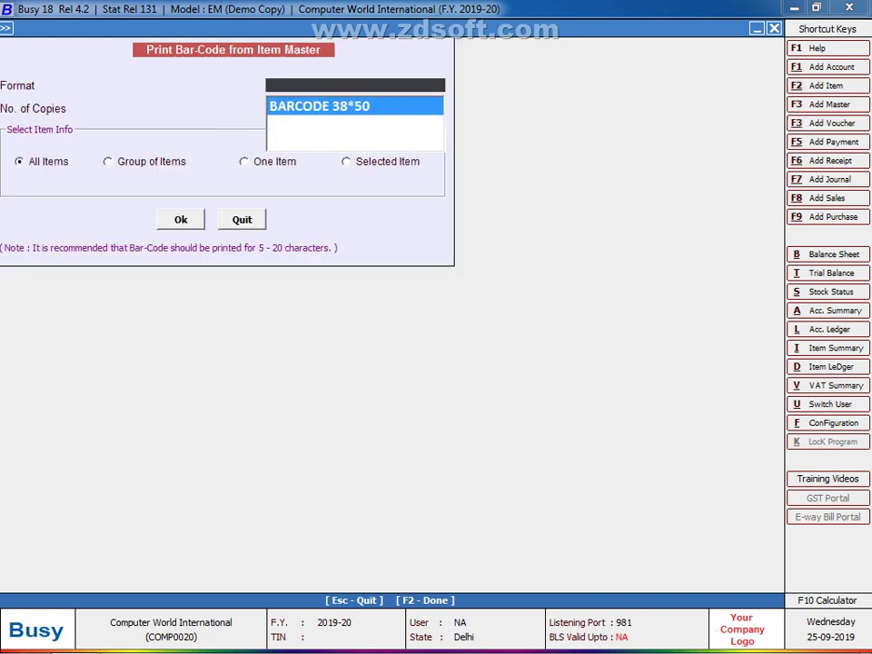
pyautogui.press('Return')
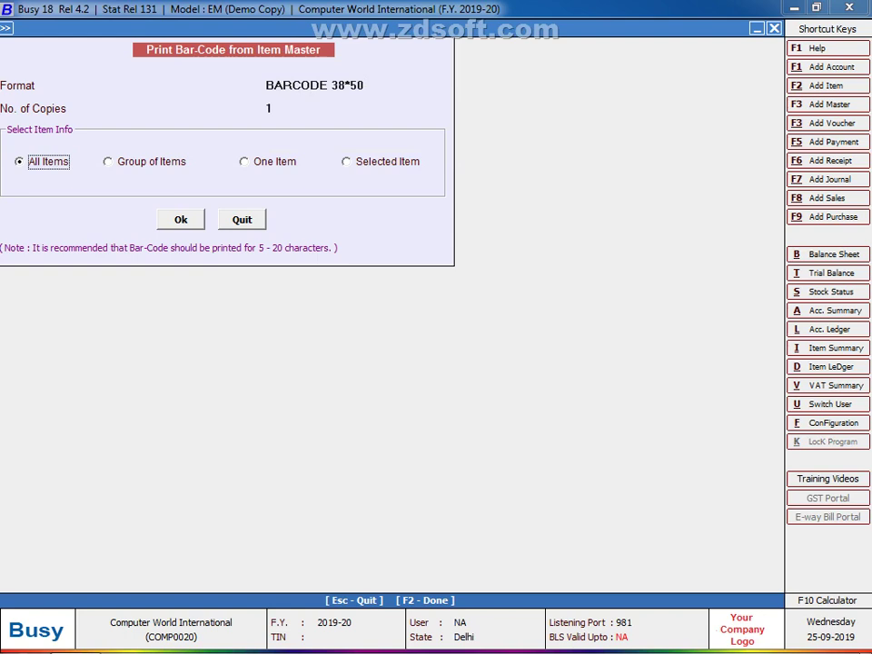
pyautogui.press('Return')
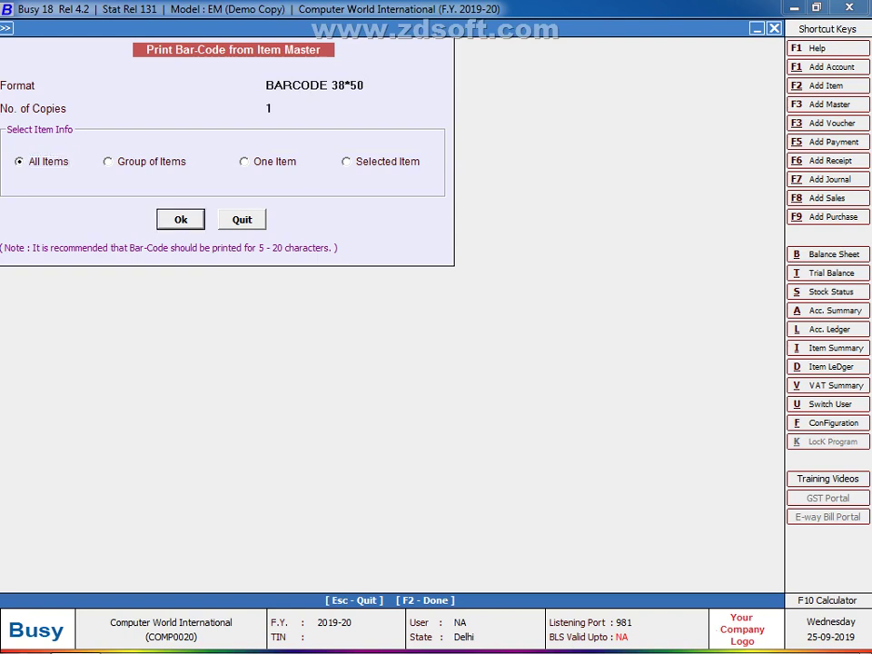
pyautogui.press('Escape')
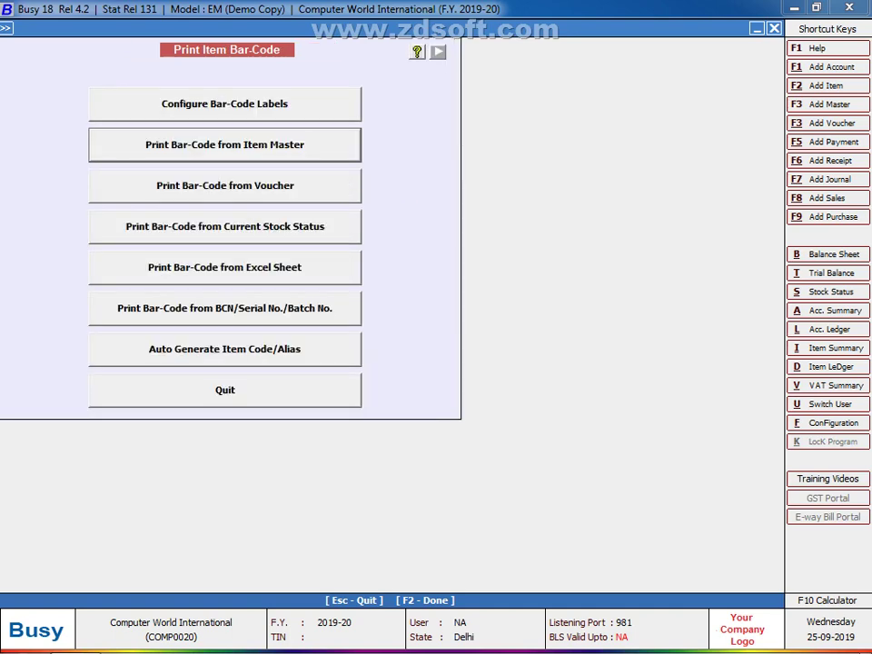
# Step: Set up bar-code printing from Purchase vouchers, all series, dated 01-04-2019 to 20-04-2019
pyautogui.press('Down')
pyautogui.press('Return')
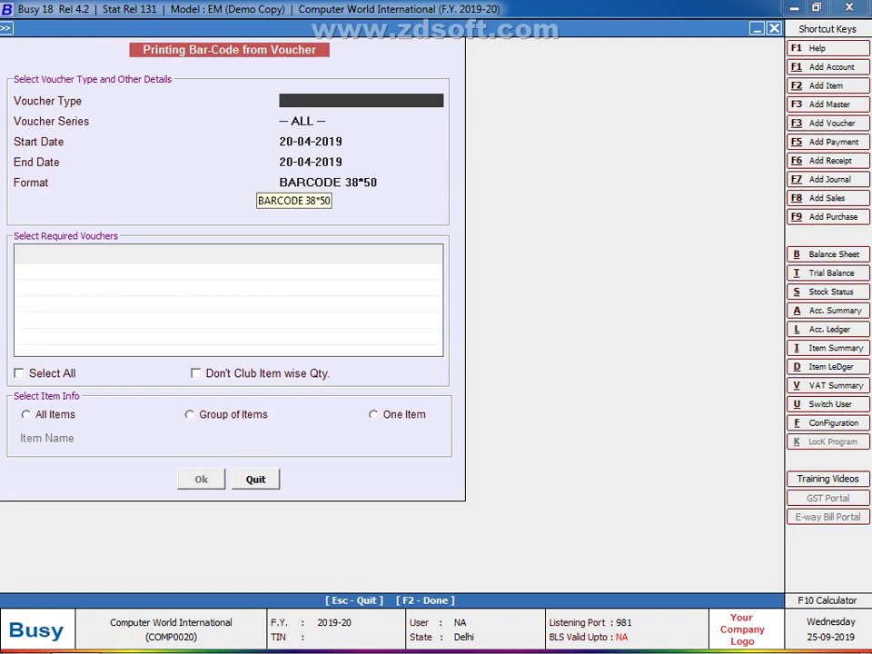
pyautogui.press('Down')
pyautogui.press('Down')
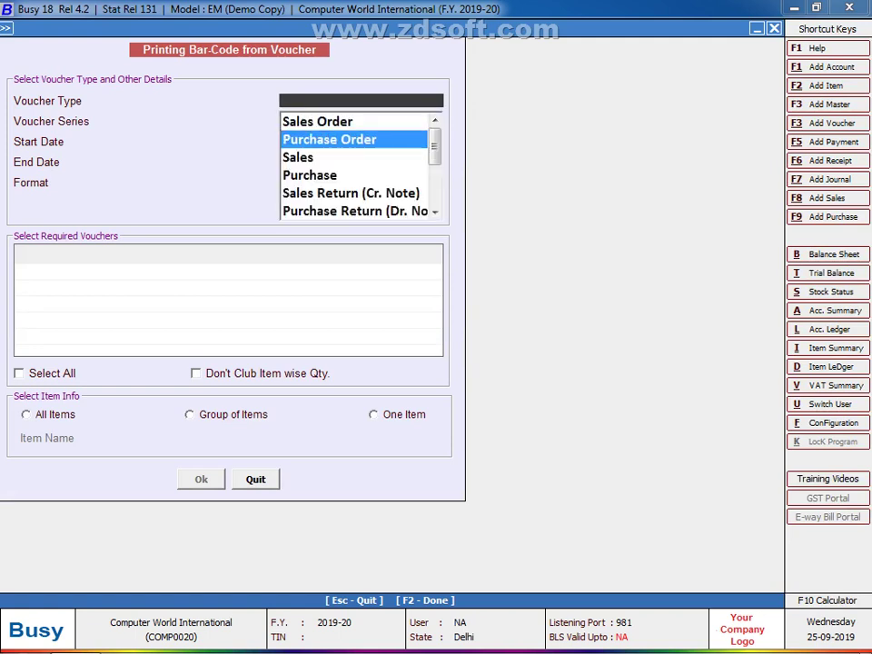
pyautogui.press('Down')
pyautogui.press('Down')
pyautogui.press('Return')
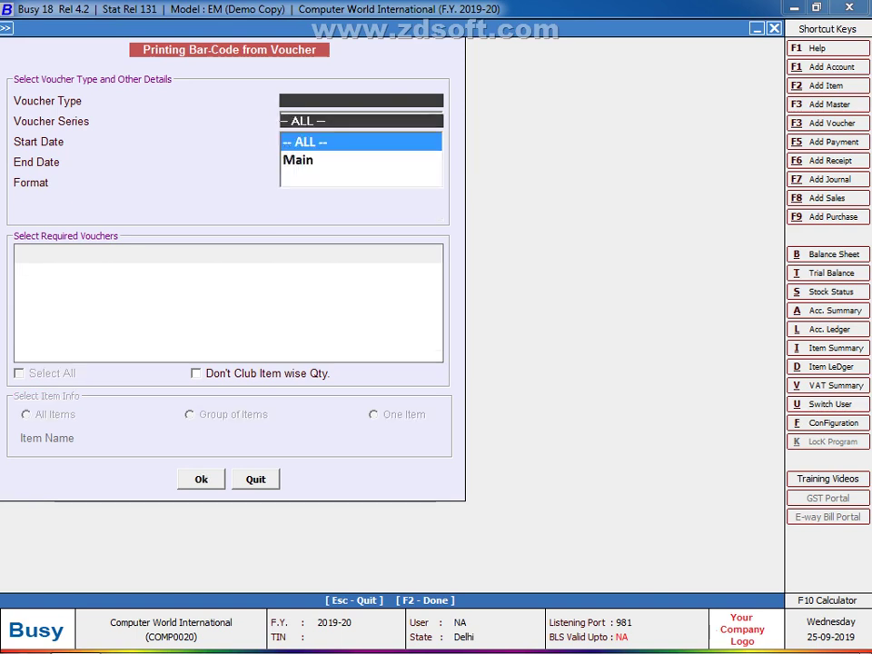
pyautogui.press('Return')
pyautogui.write('1')
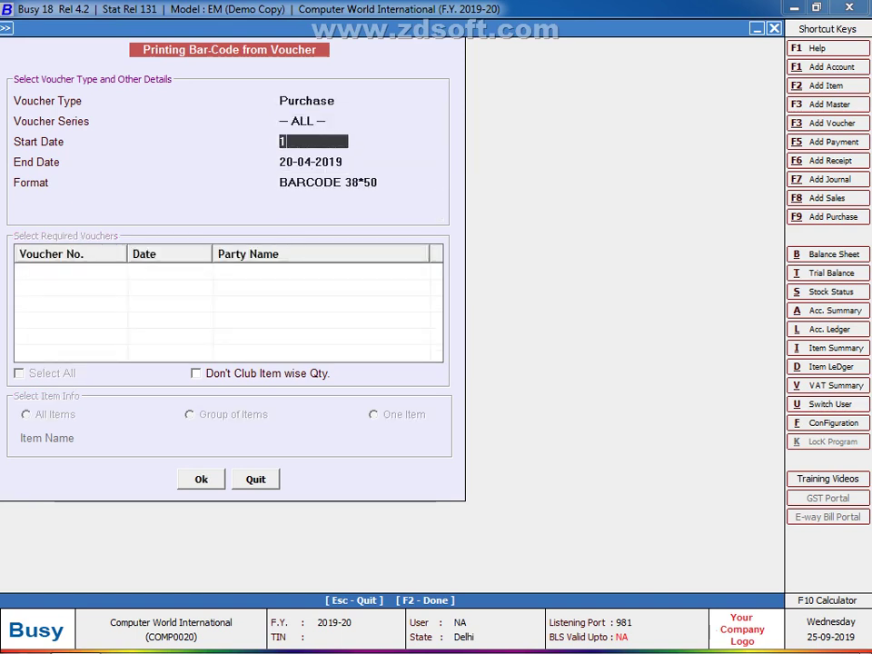
pyautogui.write('-04')
pyautogui.press('Return')
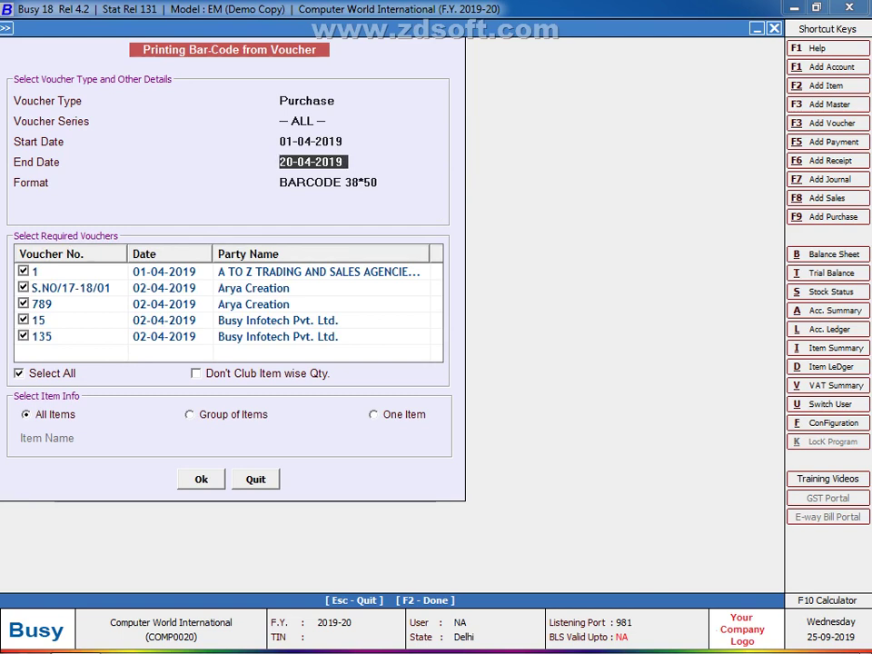
pyautogui.press('Return')
# Step: Tick voucher 15 in Select Required Vouchers, then close the voucher bar-code screen
pyautogui.press('space')
pyautogui.press('Return')
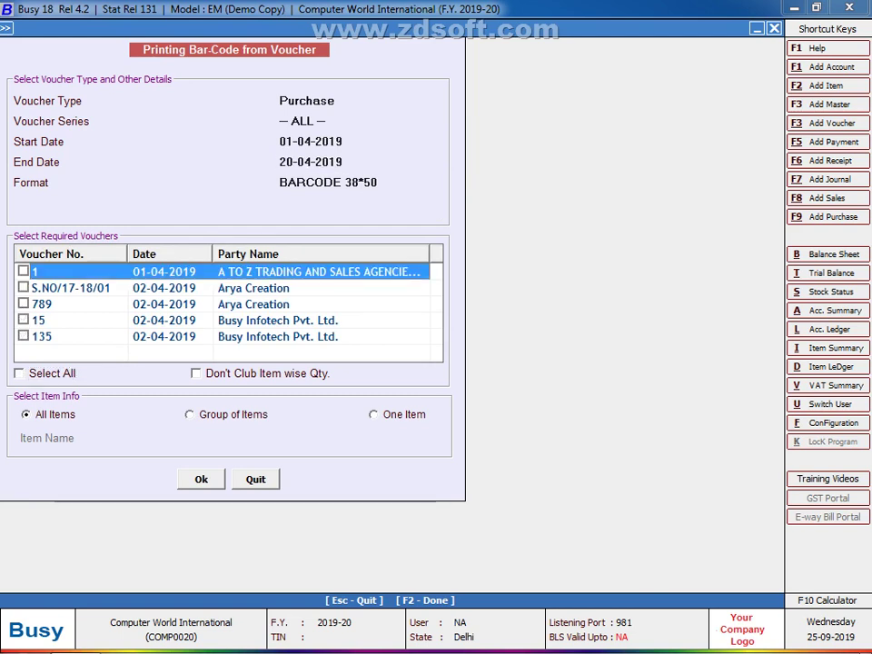
pyautogui.press('Down')
pyautogui.press('Down')
pyautogui.press('Down')
pyautogui.press('space')
pyautogui.press('Return')
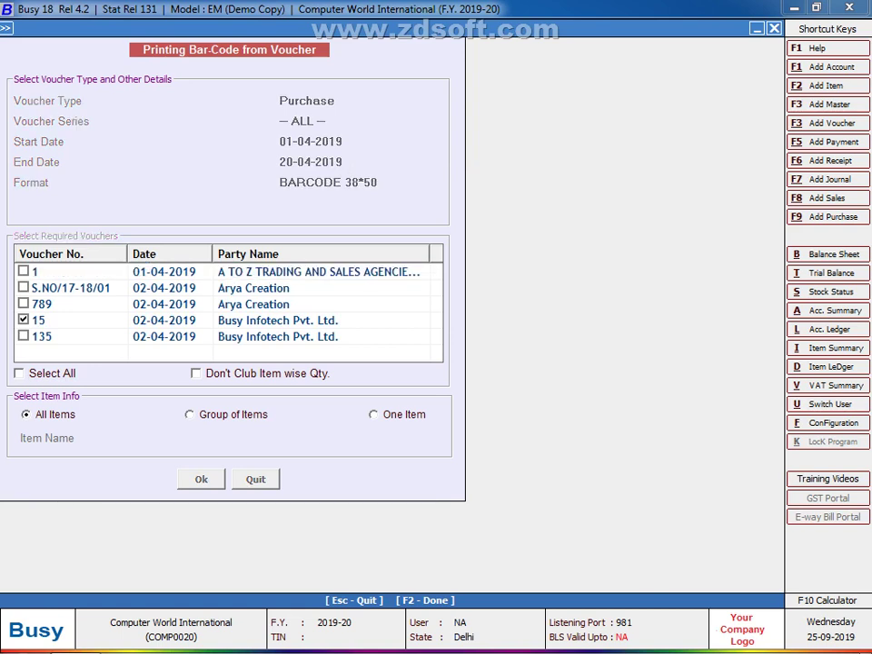
pyautogui.press('Escape')
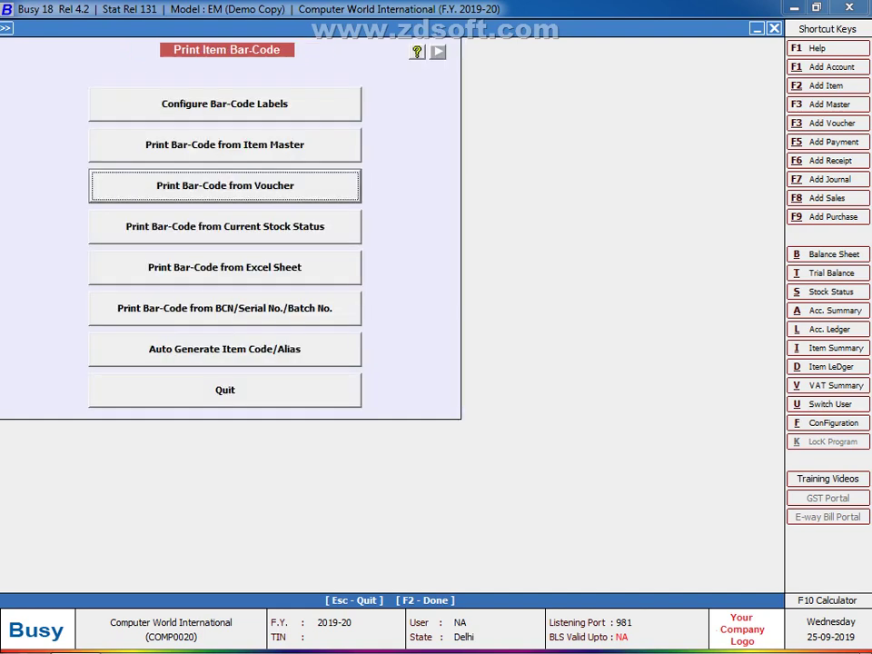
pyautogui.press('Down')
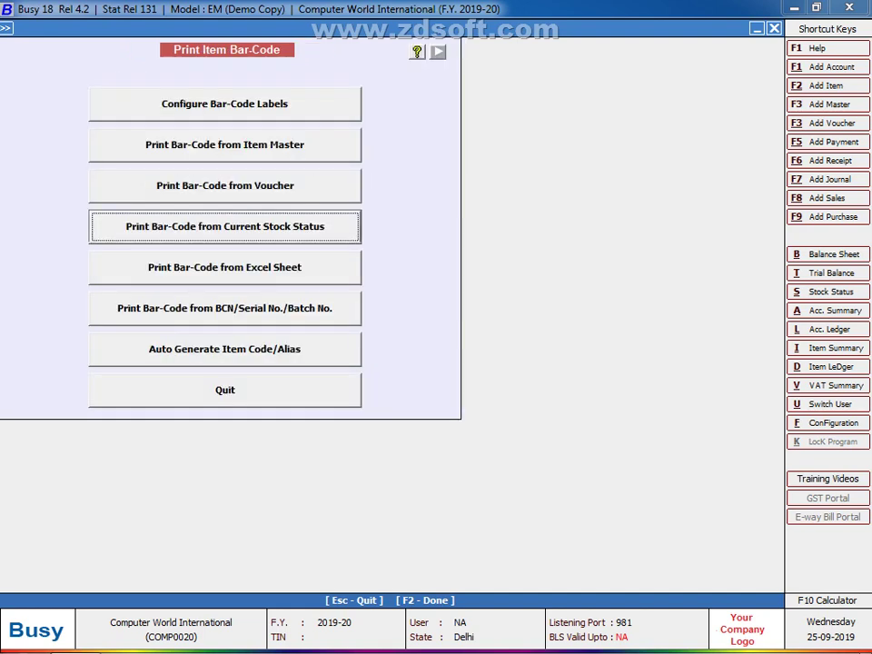
pyautogui.press('Return')
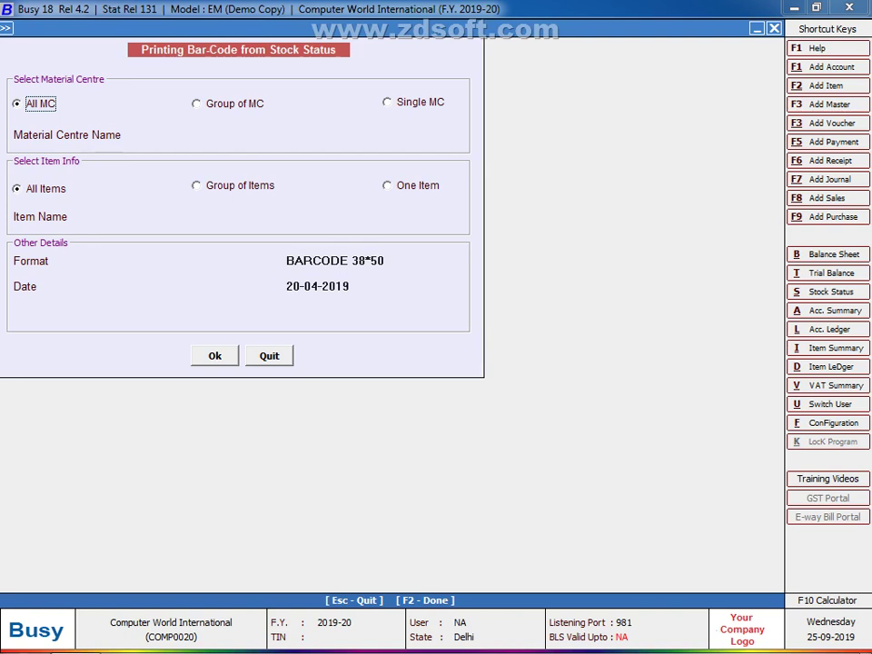
pyautogui.press('Escape')
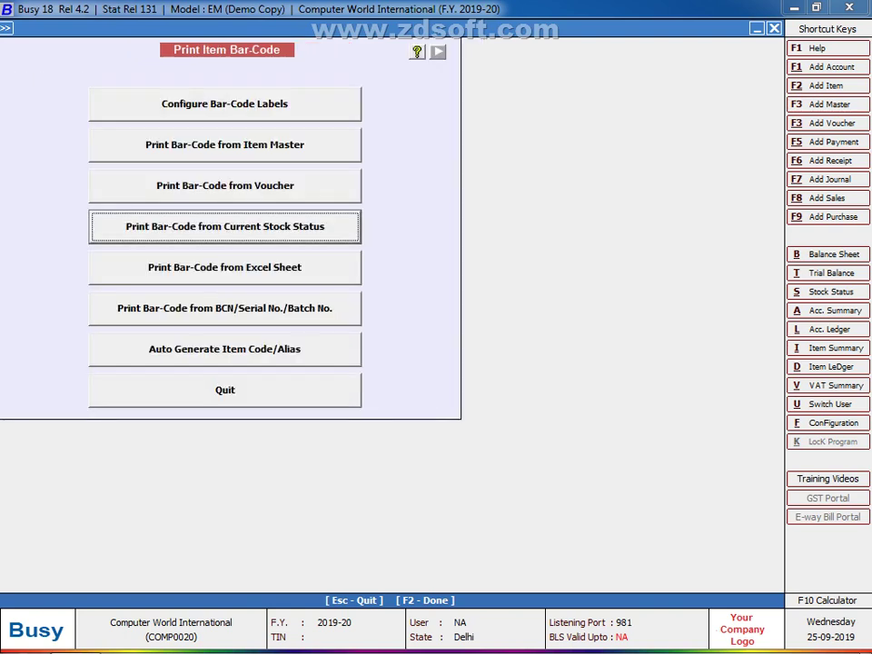
pyautogui.press('Down')
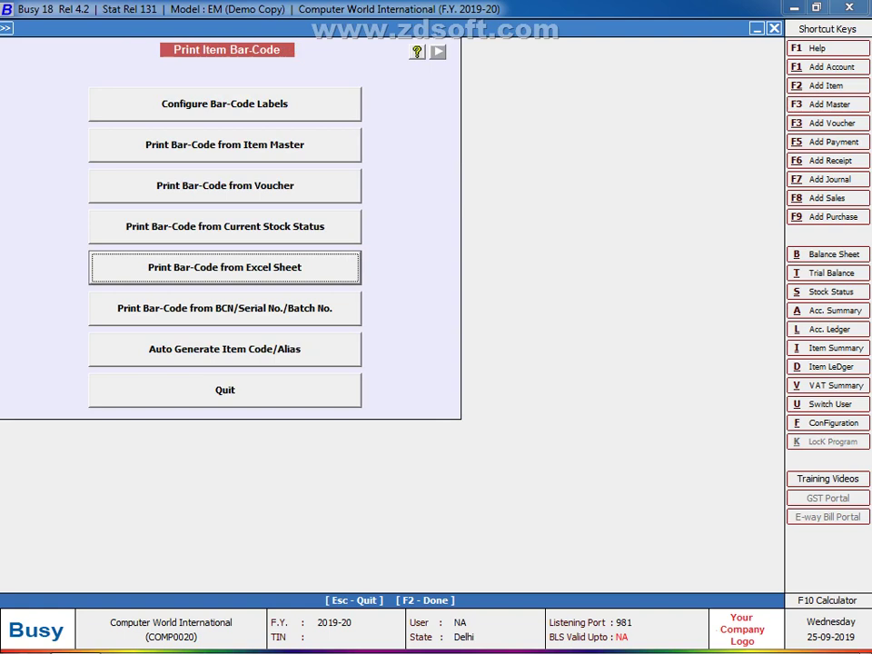
pyautogui.press('Return')
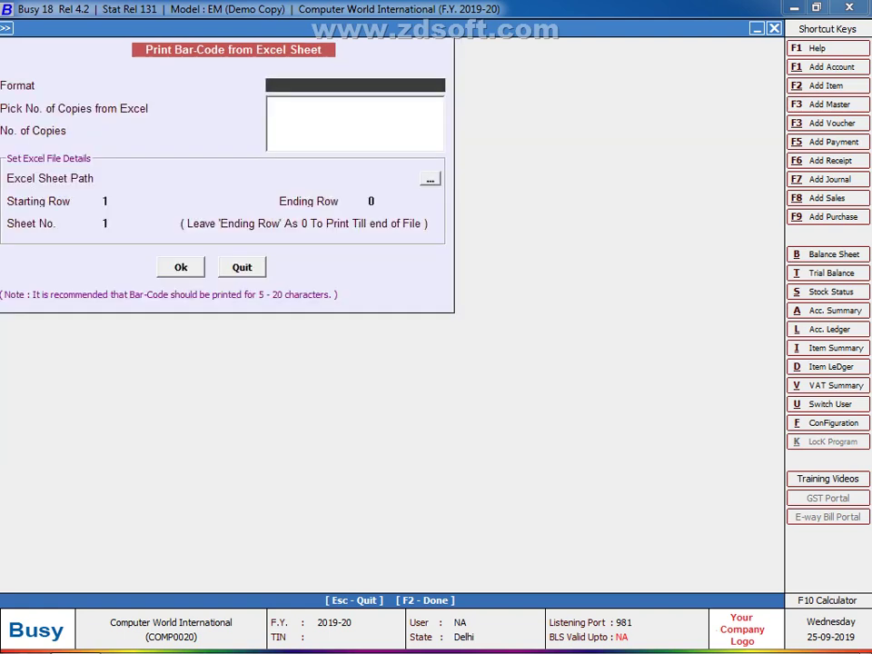
pyautogui.press('Return')
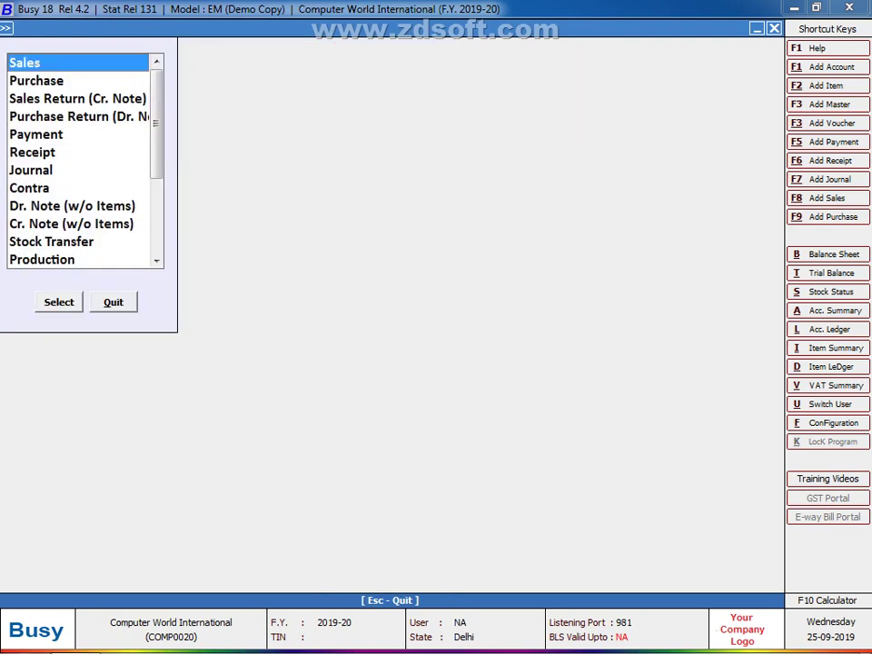
pyautogui.press('Escape')
pyautogui.press('Escape')
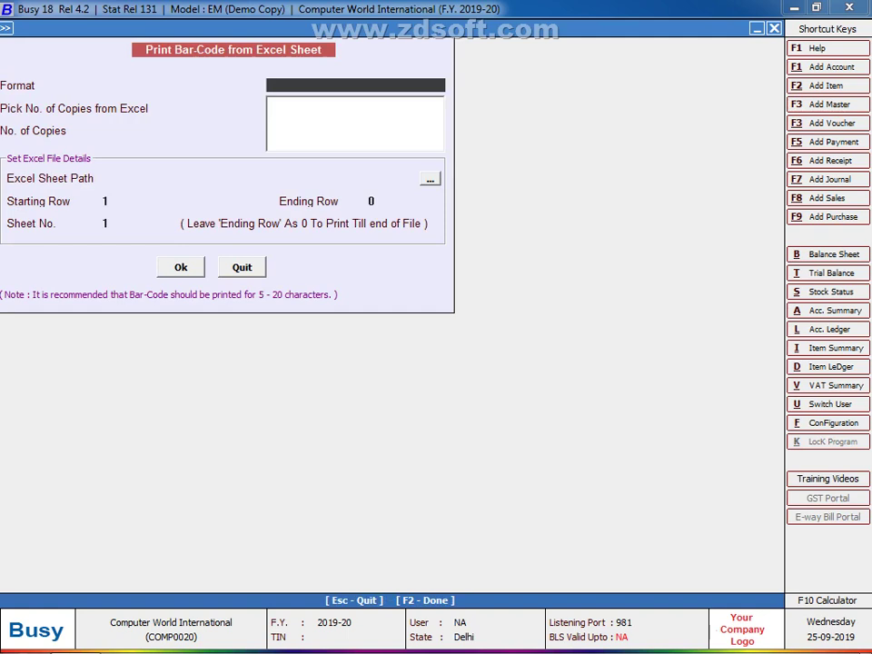
pyautogui.press('Escape')
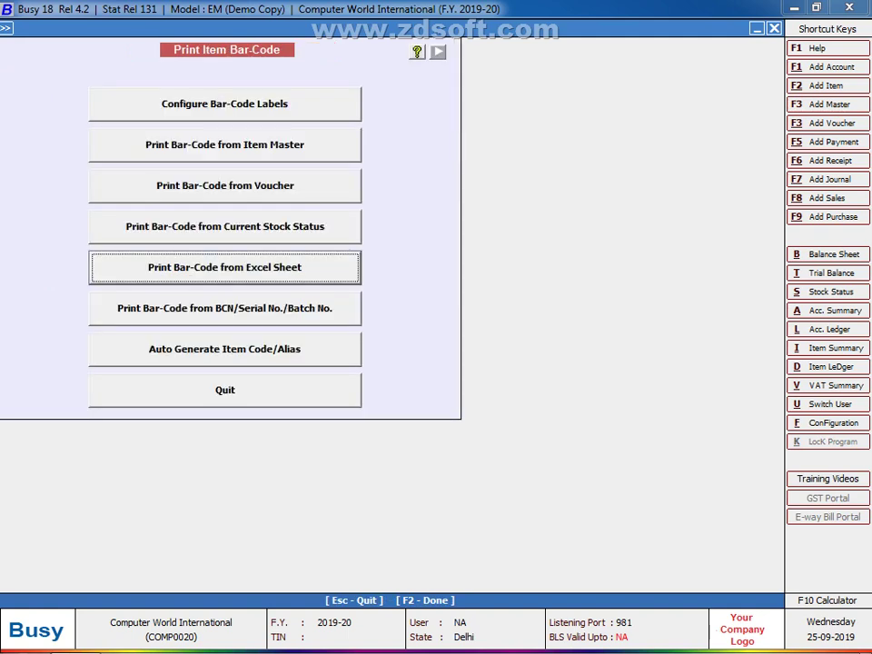
pyautogui.press('Down')
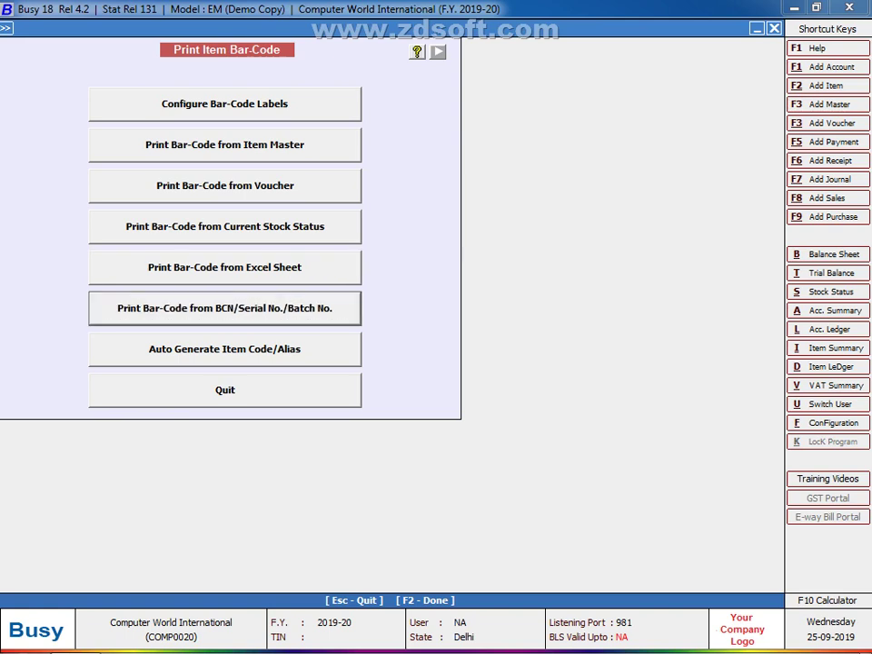
# Step: Try printing BCN 20001 in BARCODE 38*50 format, dismissing the barcode-not-found error
pyautogui.press('Return')
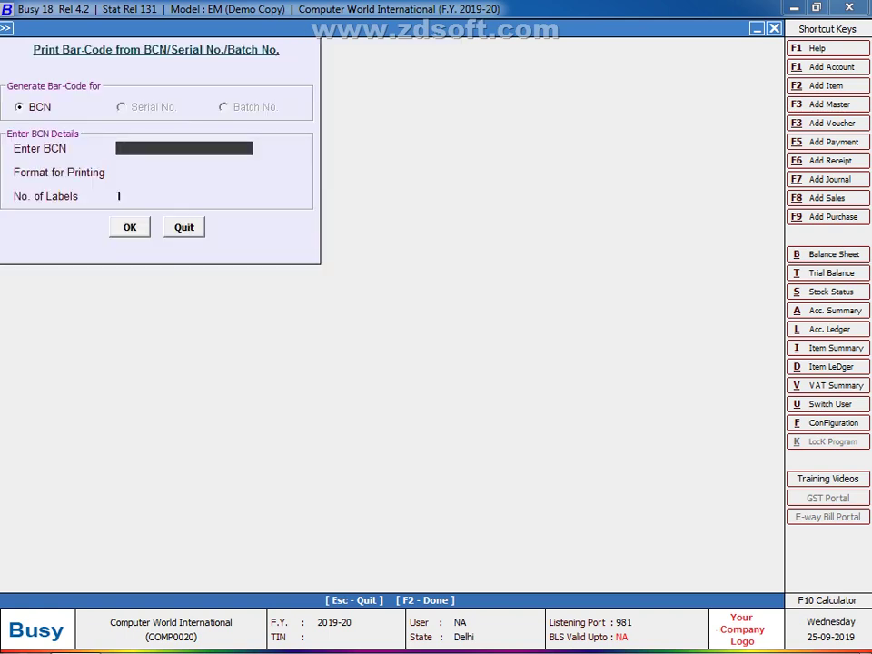
pyautogui.press('Return')
pyautogui.write('20001')
pyautogui.press('Return')
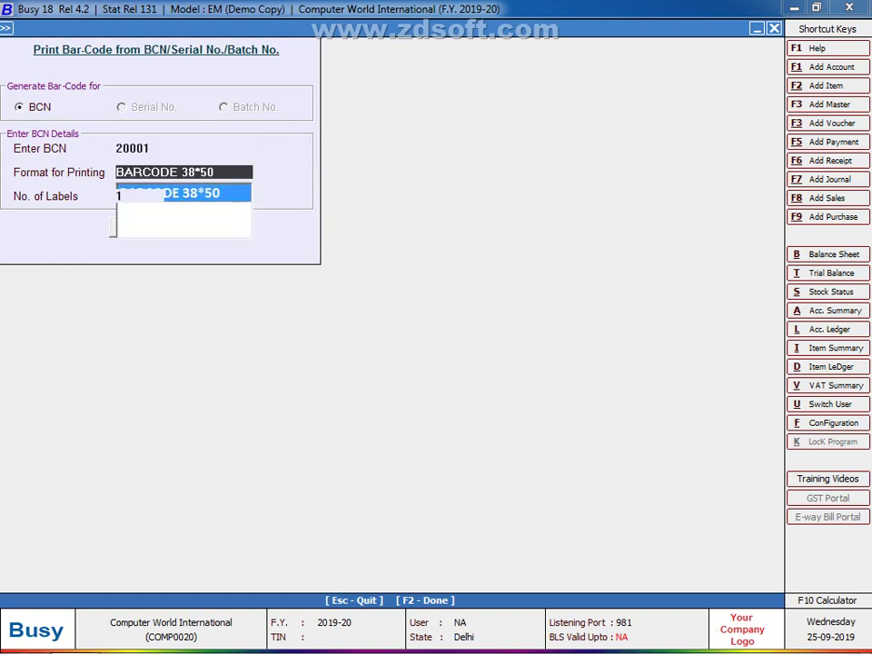
pyautogui.press('Return')
pyautogui.press('Return')
pyautogui.press('Return')
pyautogui.press('Return')
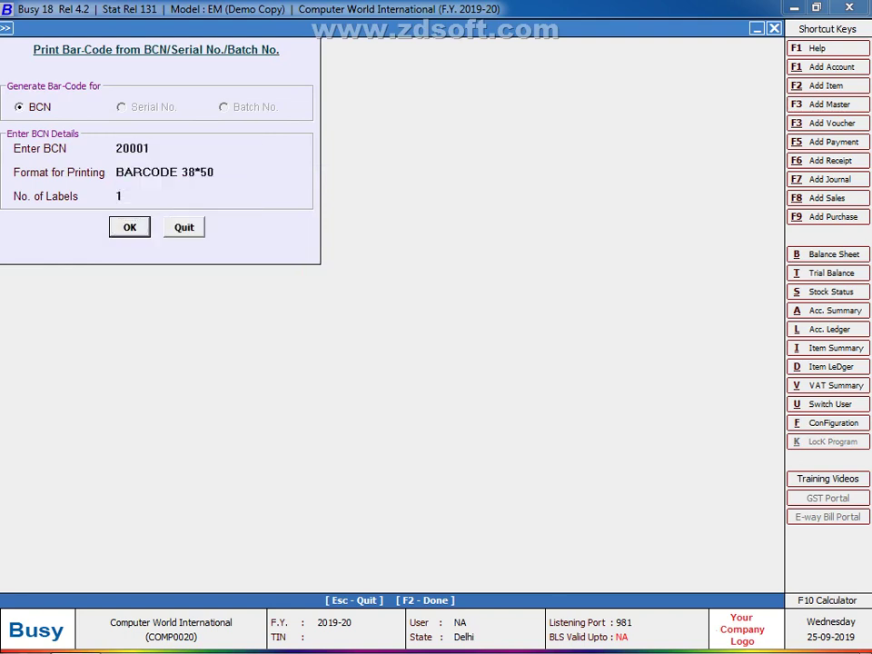
pyautogui.press('Return')
# Step: Correct the BCN to 200001, preview its T SHIRT label, then close the BCN screen
pyautogui.press('Tab')
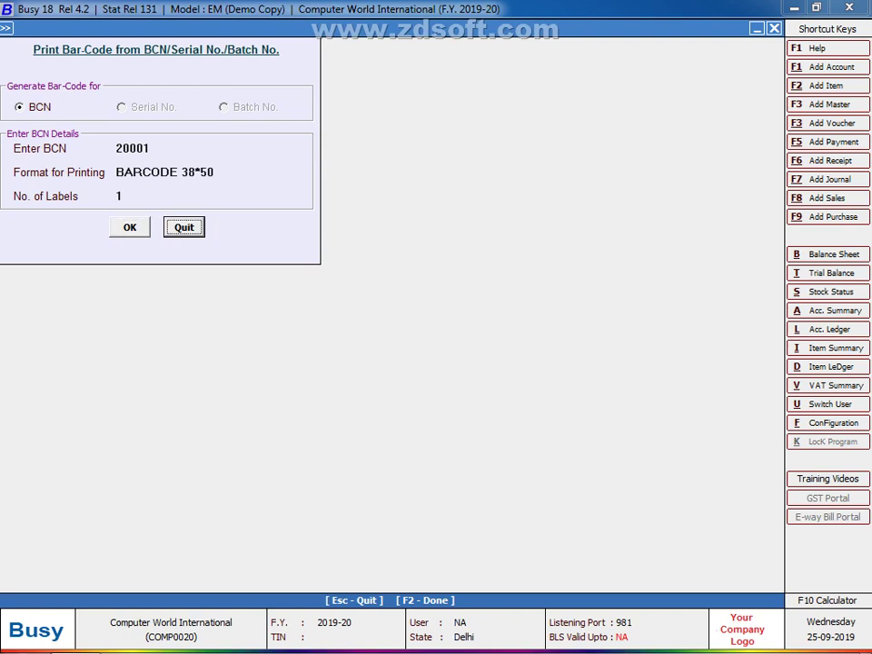
pyautogui.press('Tab')
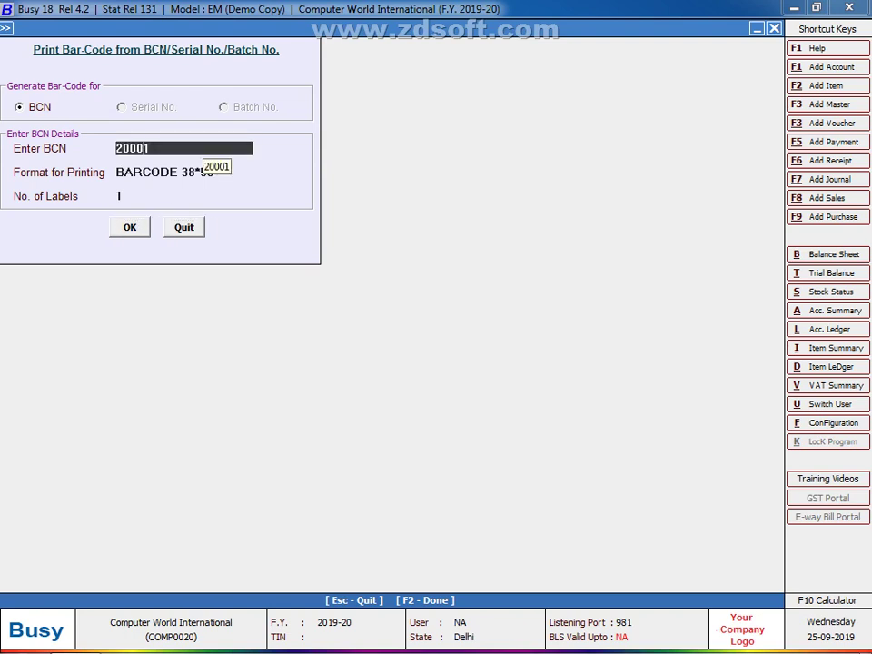
pyautogui.write('200001')
pyautogui.press('Return')
pyautogui.press('Return')
pyautogui.press('Return')
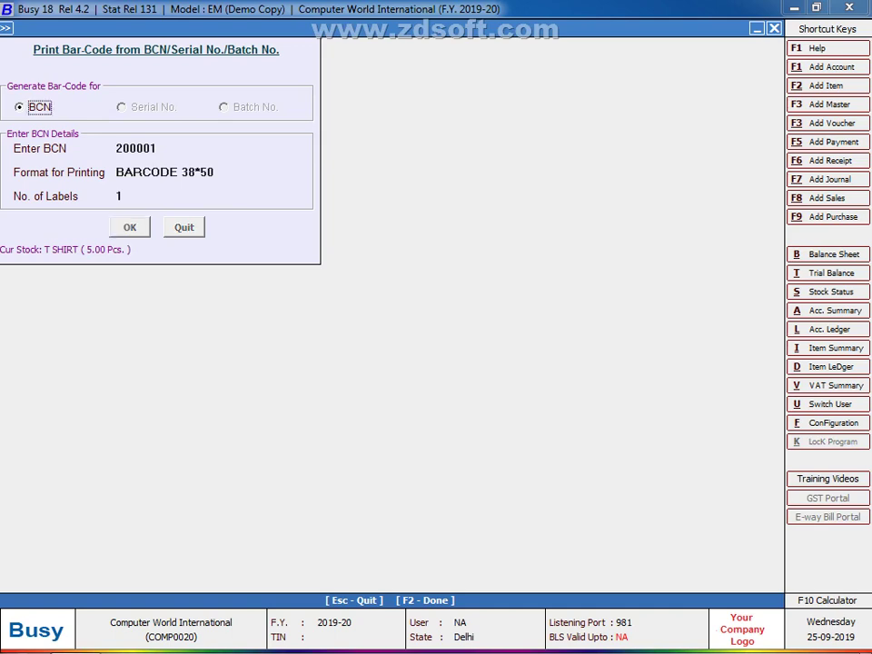
pyautogui.press('Return')
pyautogui.press('Return')
pyautogui.press('Return')
pyautogui.press('Return')
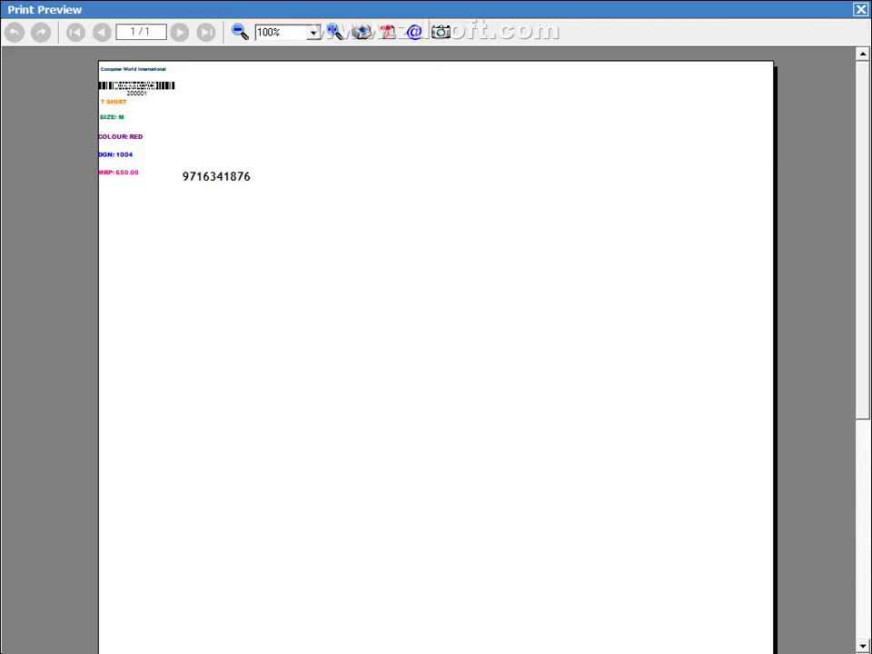
pyautogui.press('Escape')
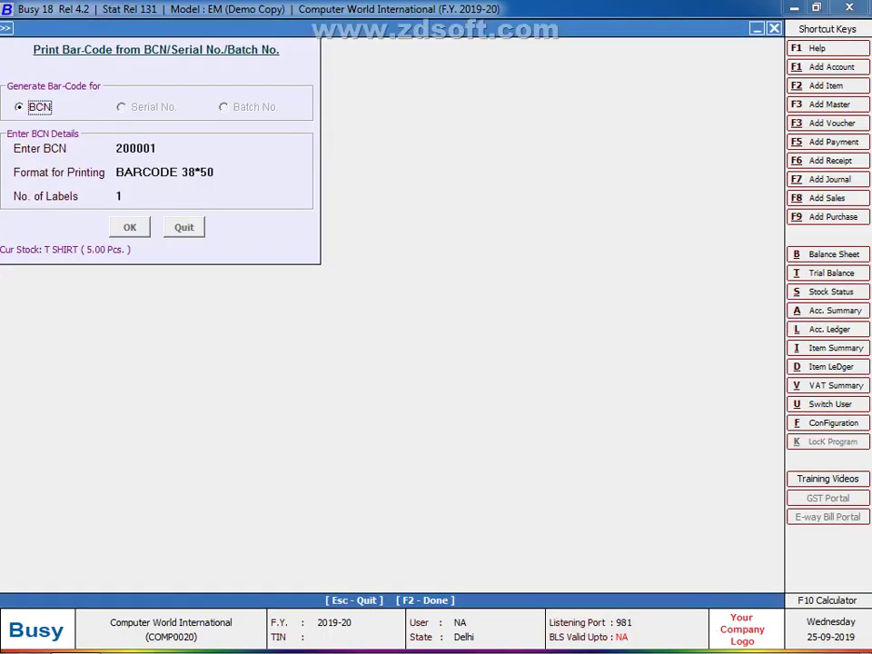
pyautogui.press('Escape')
pyautogui.press('Down')
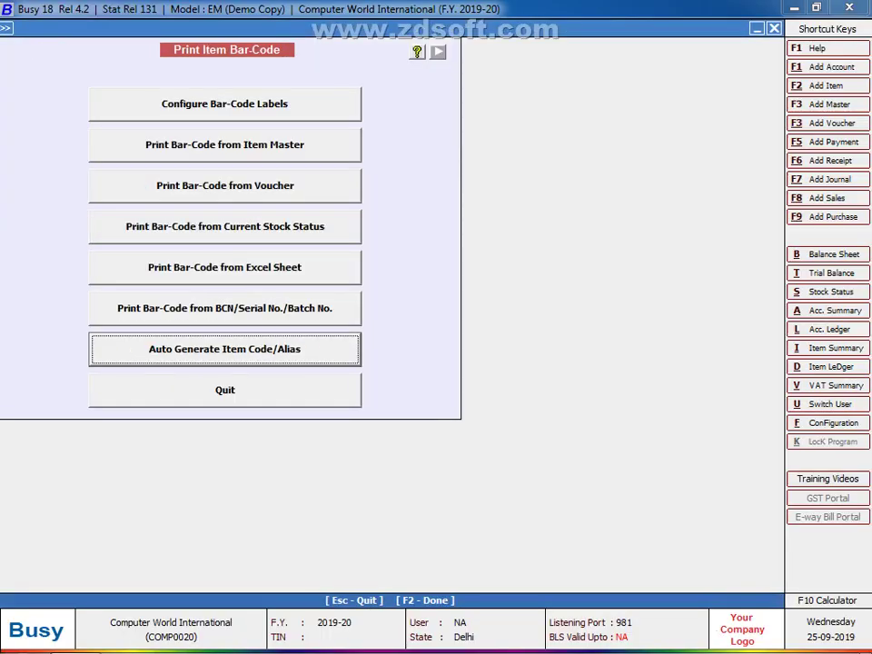
# Step: Review Auto Generate Item Code/Alias prefix and suffix settings, closing without generating
pyautogui.press('Return')
pyautogui.press('Return')
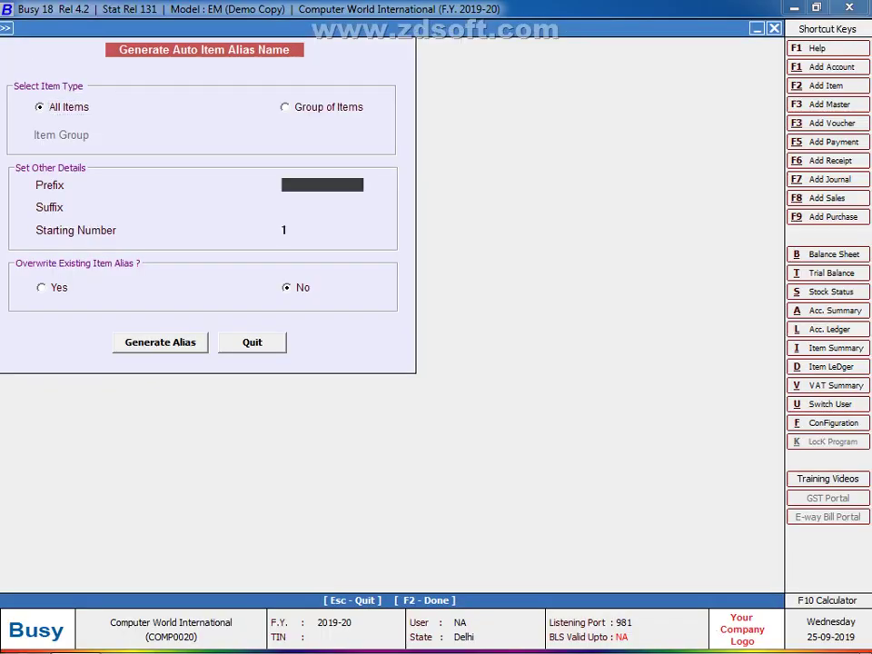
pyautogui.press('Return')
pyautogui.press('Return')
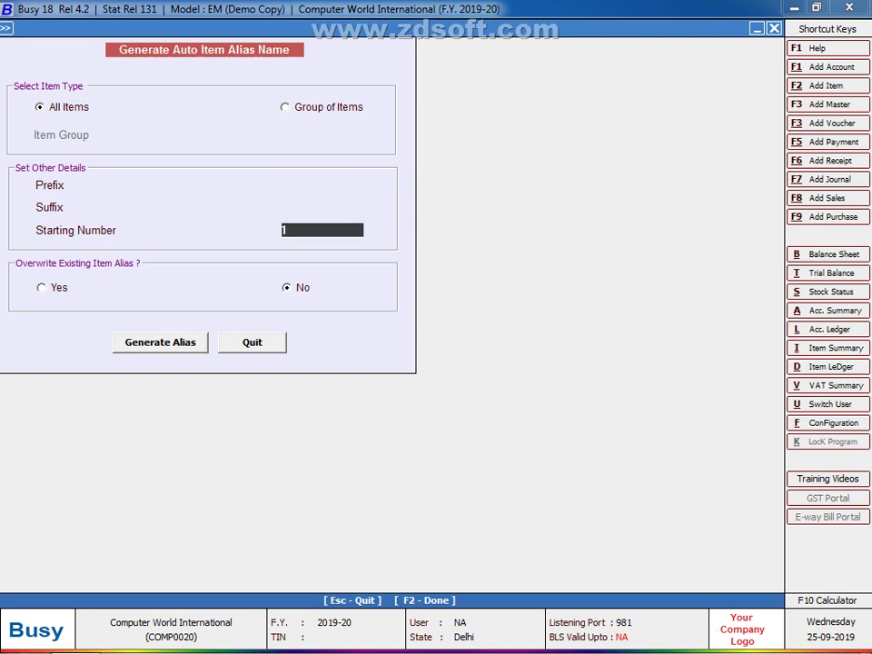
pyautogui.press('Escape')
# Step: Quit the Print Item Bar-Code menu and return to the main company screen
pyautogui.press('Down')
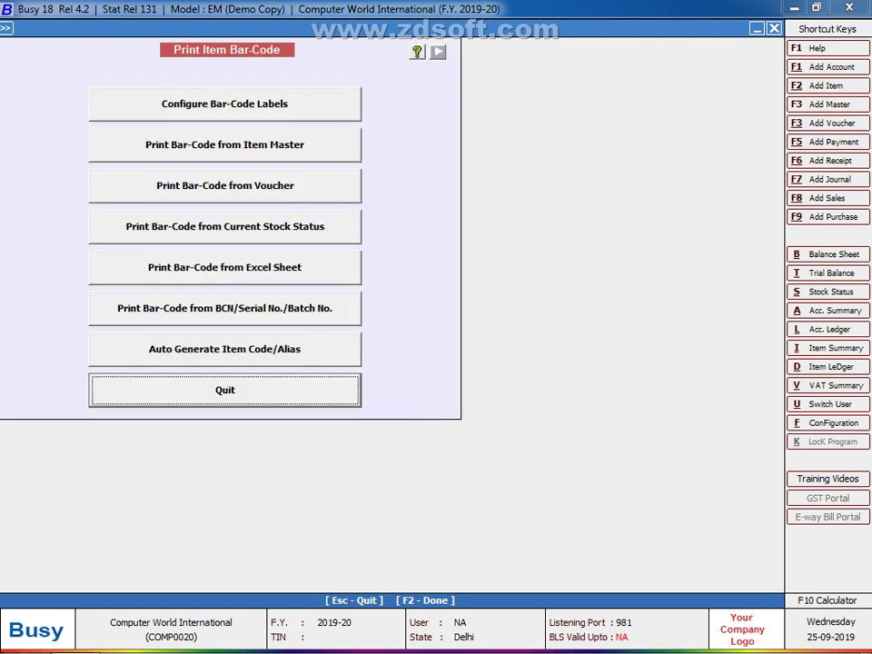
pyautogui.press('Return')
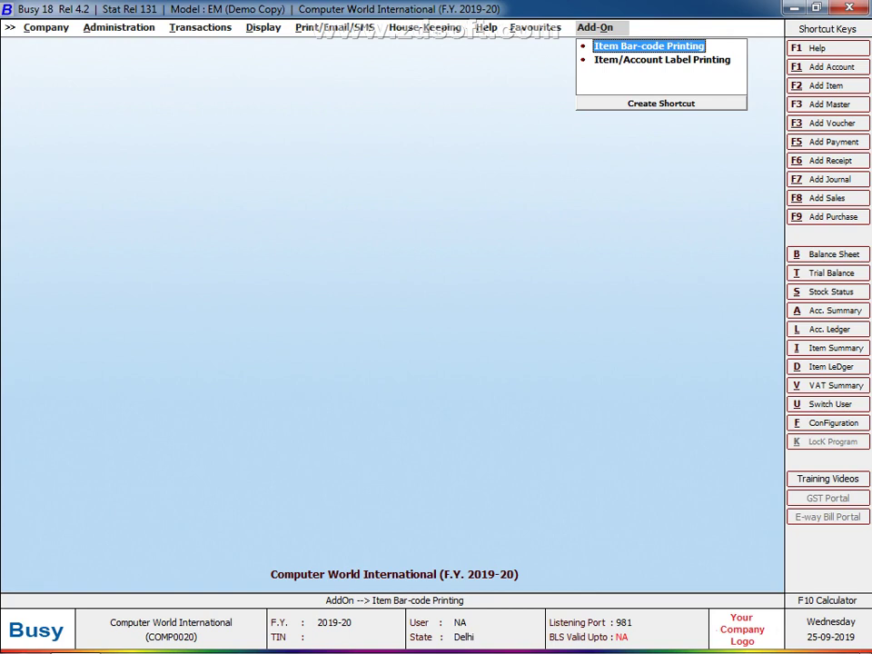
pyautogui.moveTo(737, 638)
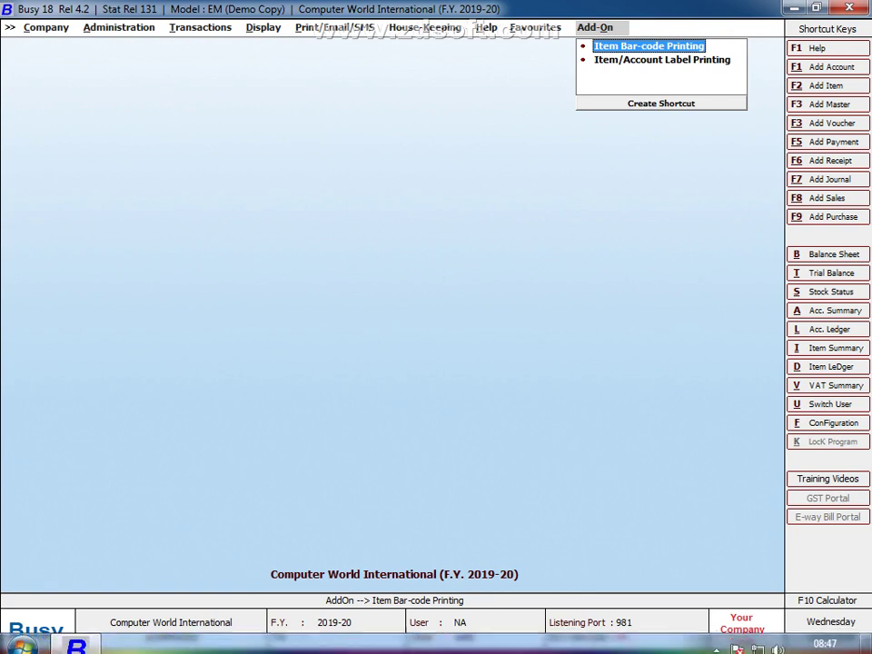
pyautogui.click(717, 638)
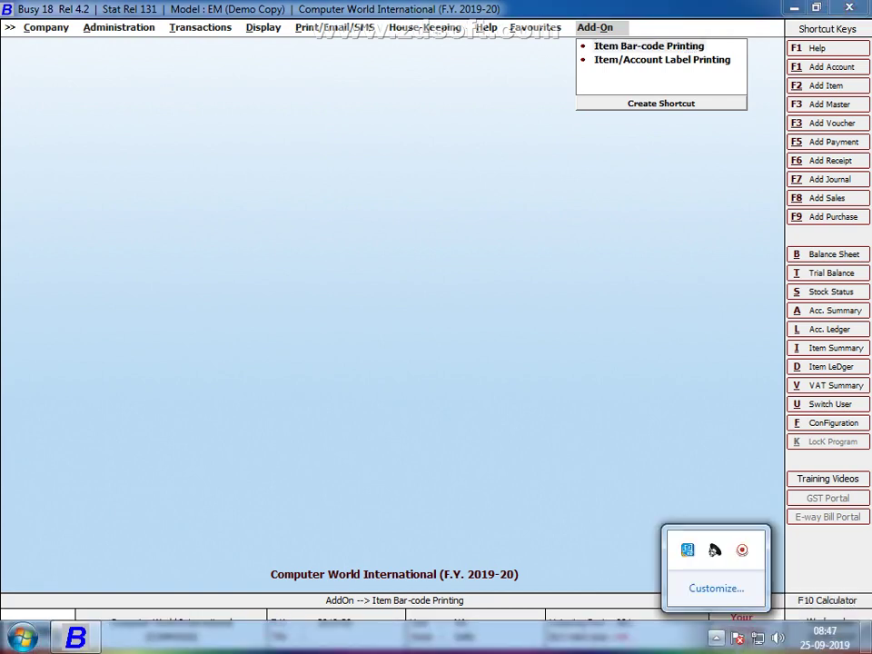
pyautogui.click(742, 550)
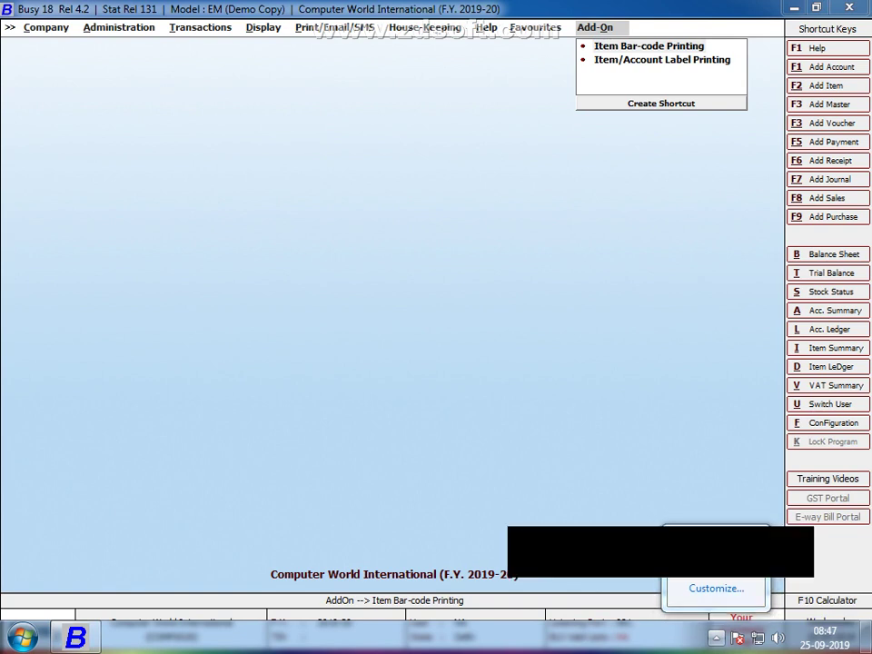